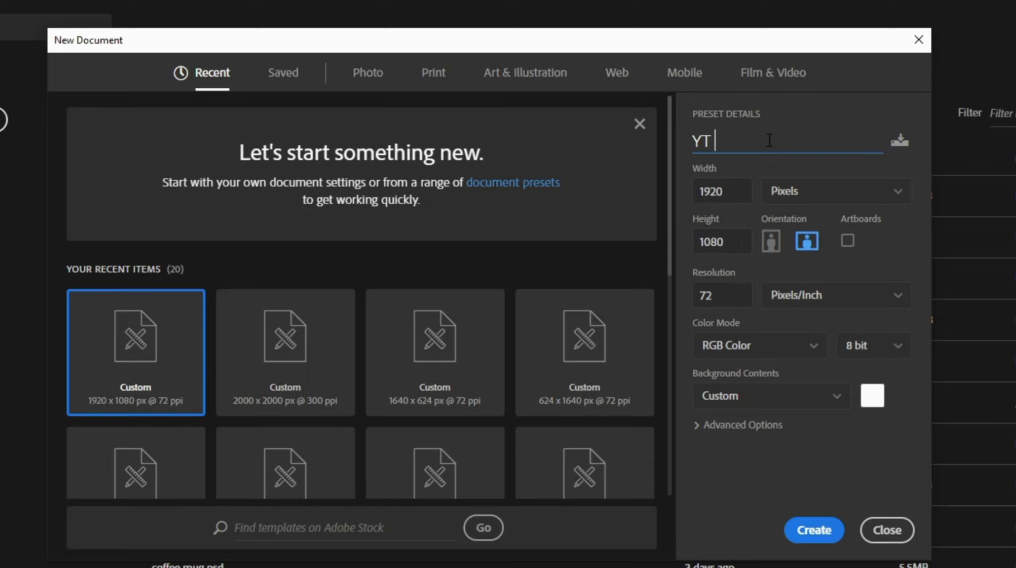
- Create a document named YT Thumbnail Design at 1920 × 1080 pixels, 72 pixels/inch, in 8-bit RGB Color
type("Thumbna")
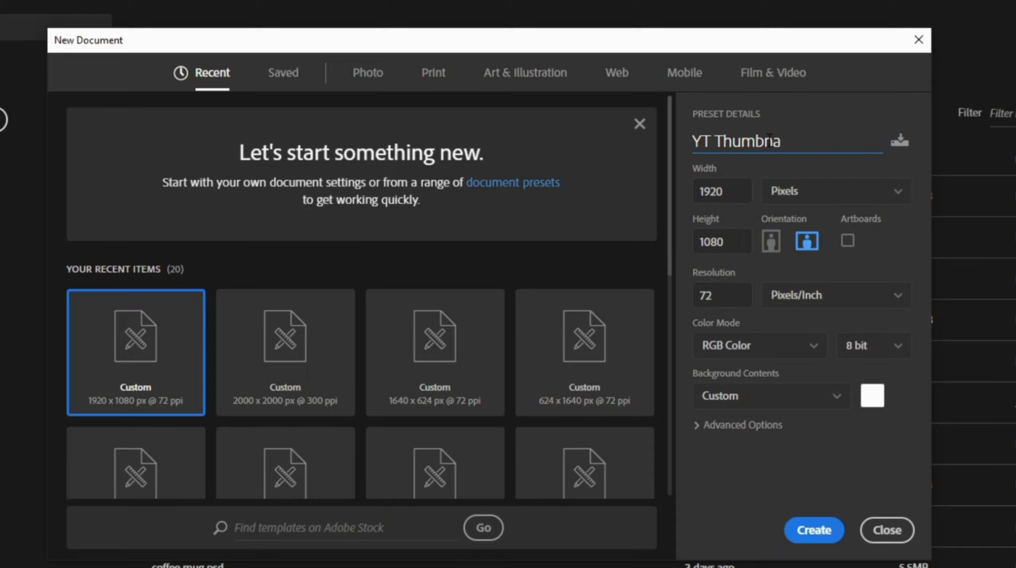
type("il Design")
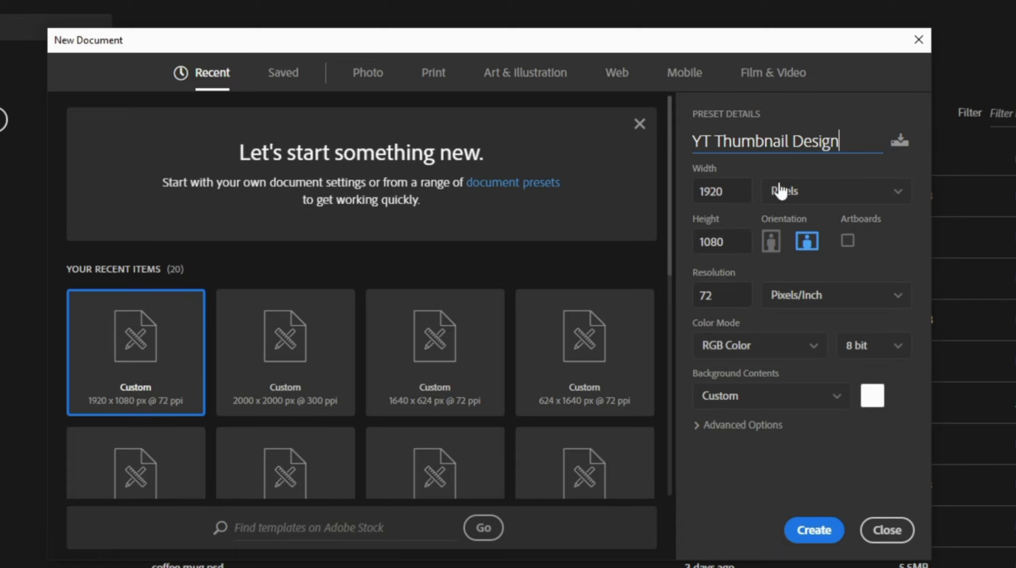
left_click(732, 193)
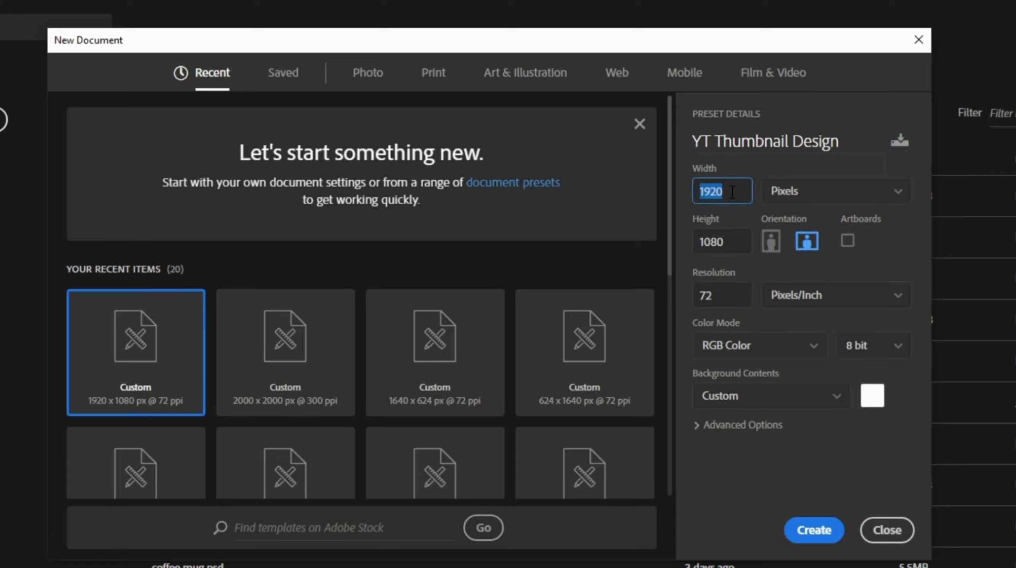
left_click(740, 237)
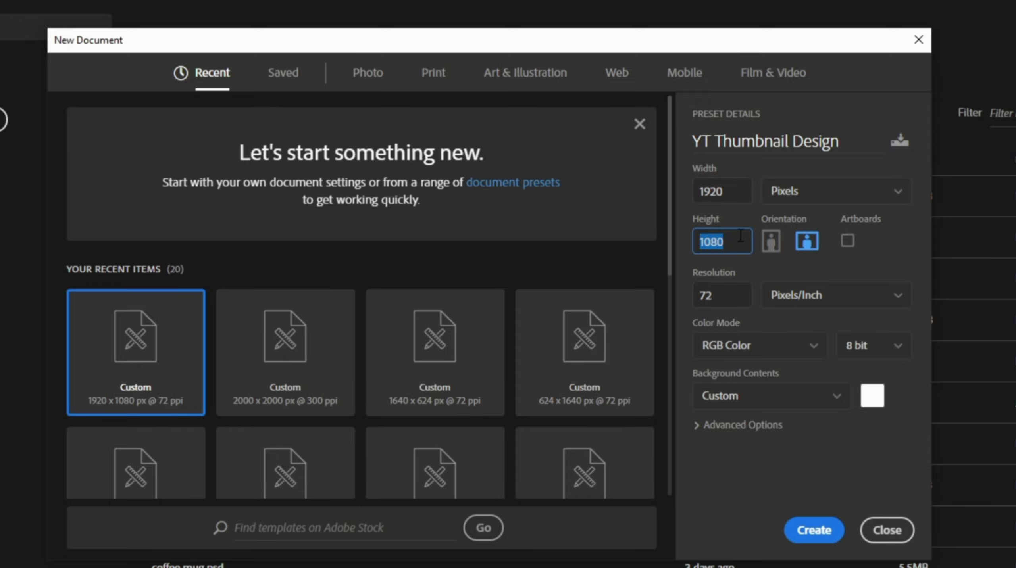
left_click(733, 293)
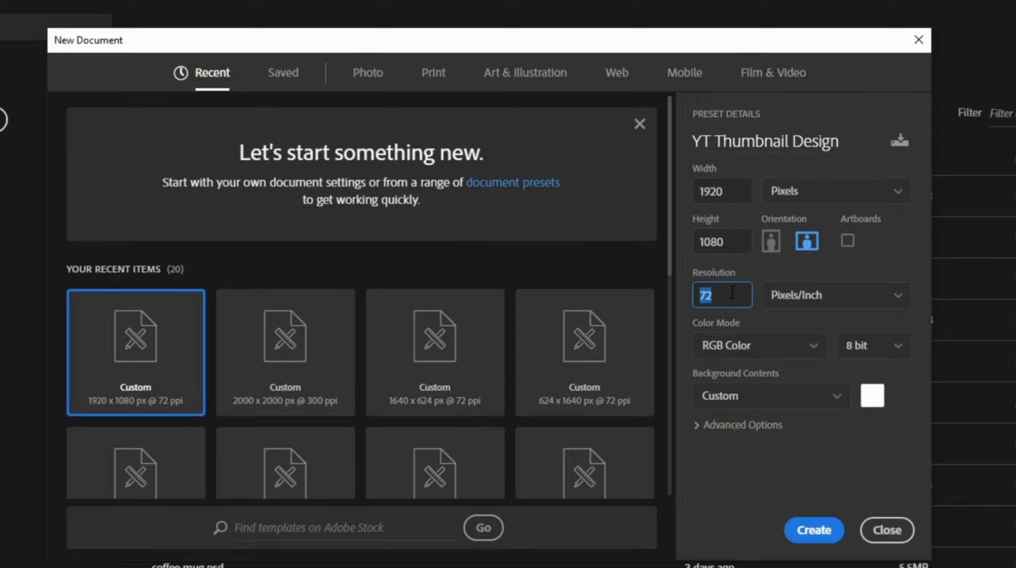
left_click(814, 191)
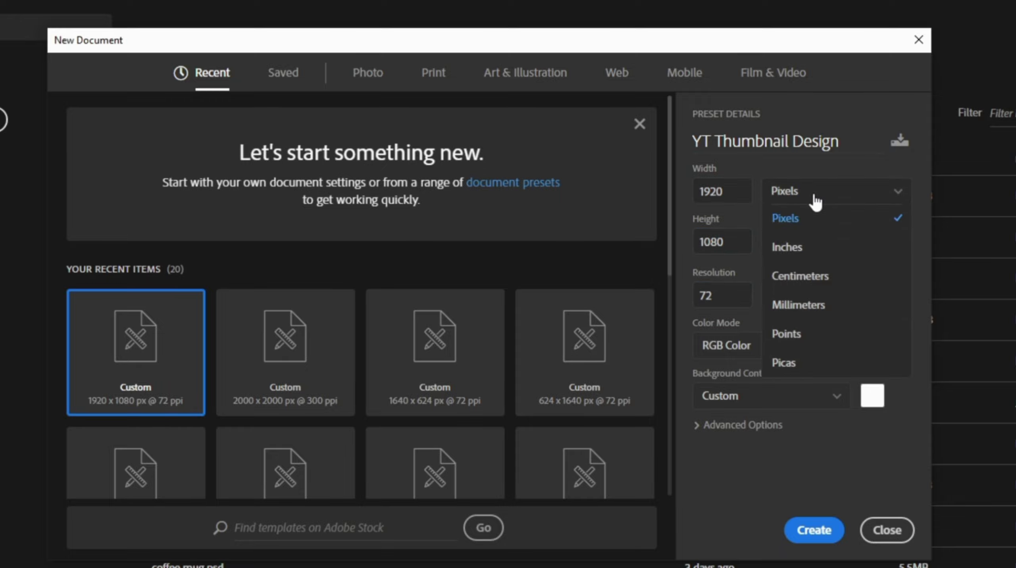
left_click(807, 229)
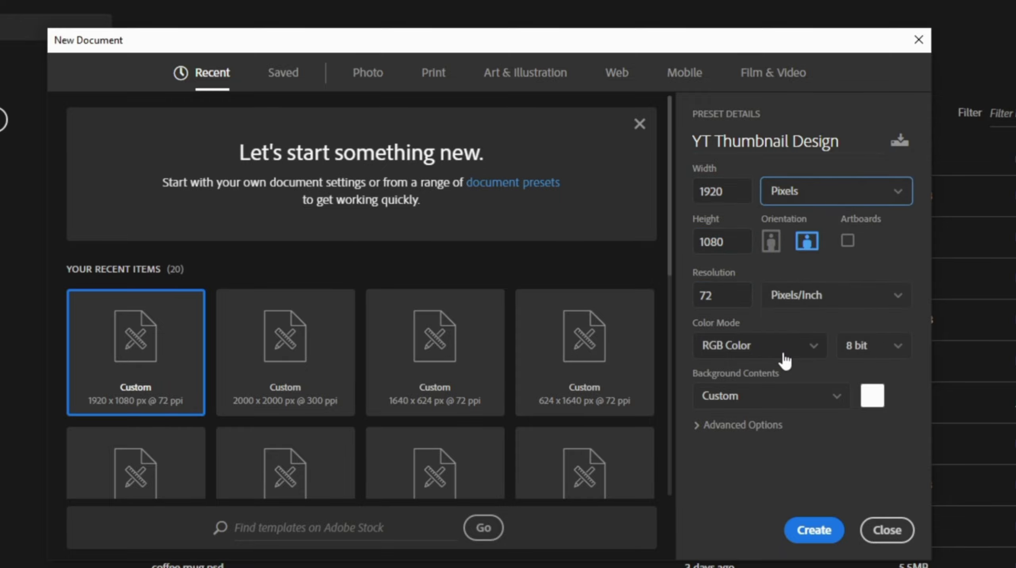
left_click(824, 533)
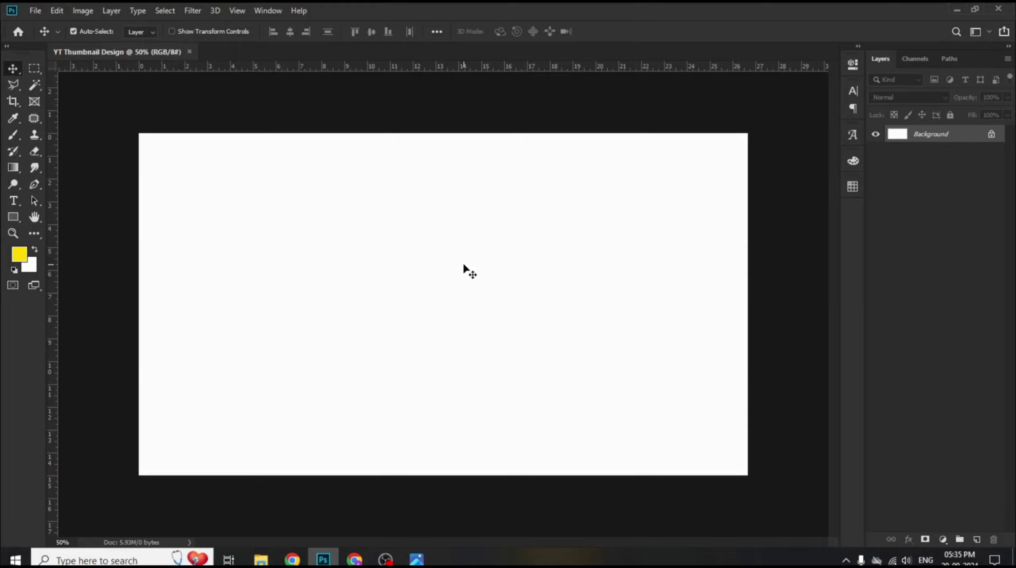
- Add a Solid Color fill layer above the background with the colour ffc4b3
left_click(944, 543)
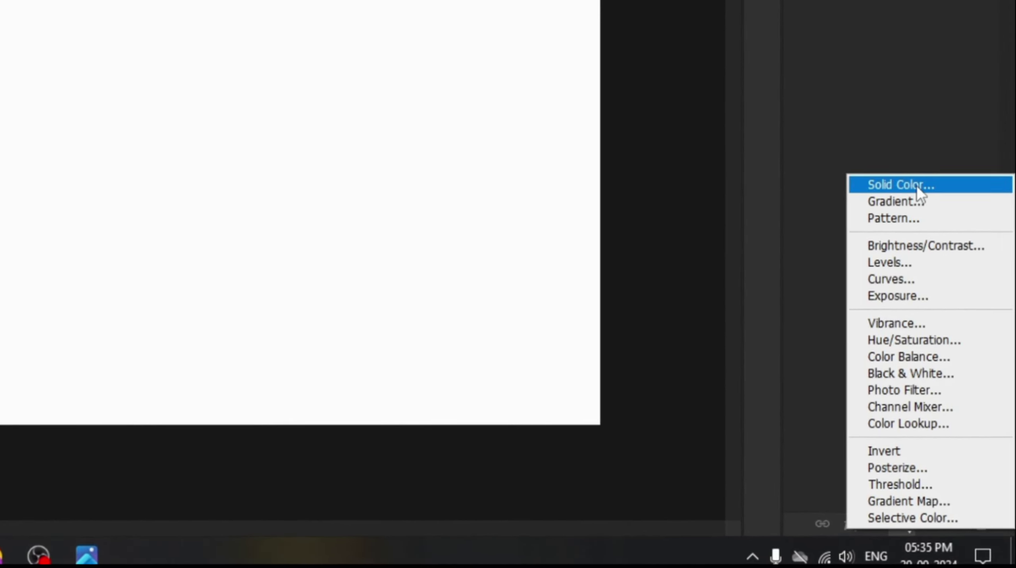
left_click(917, 185)
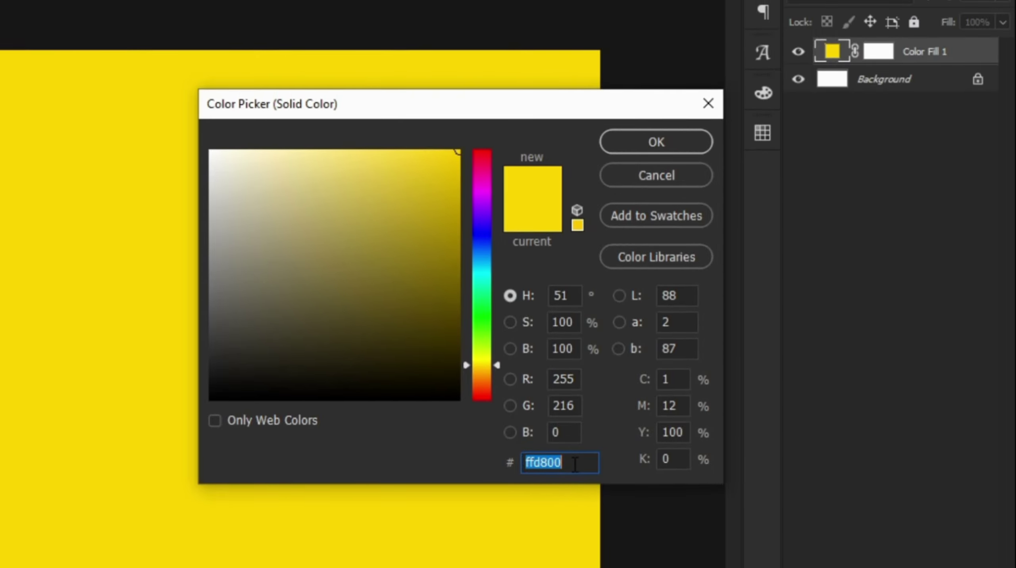
type("ff")
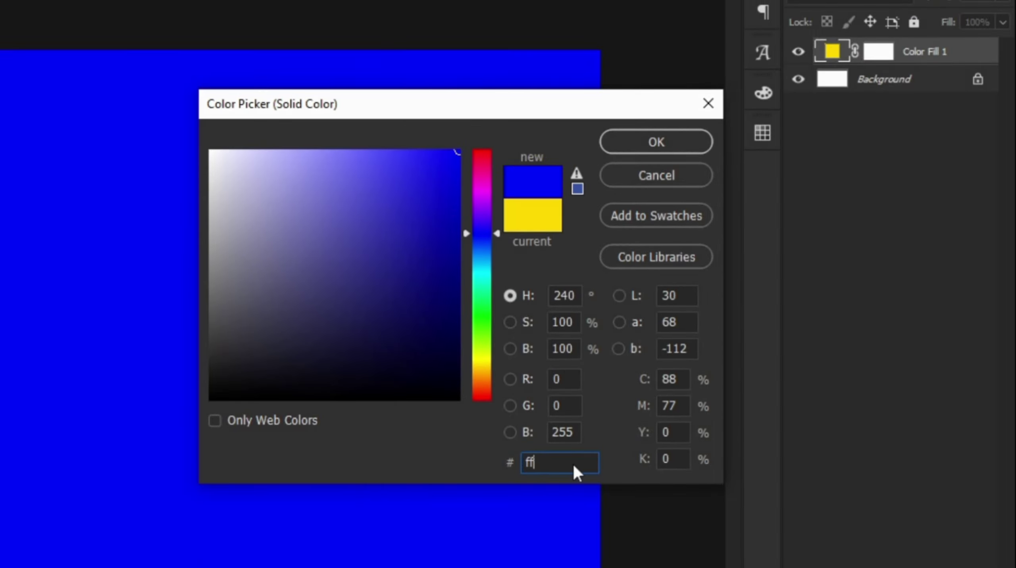
type("c4")
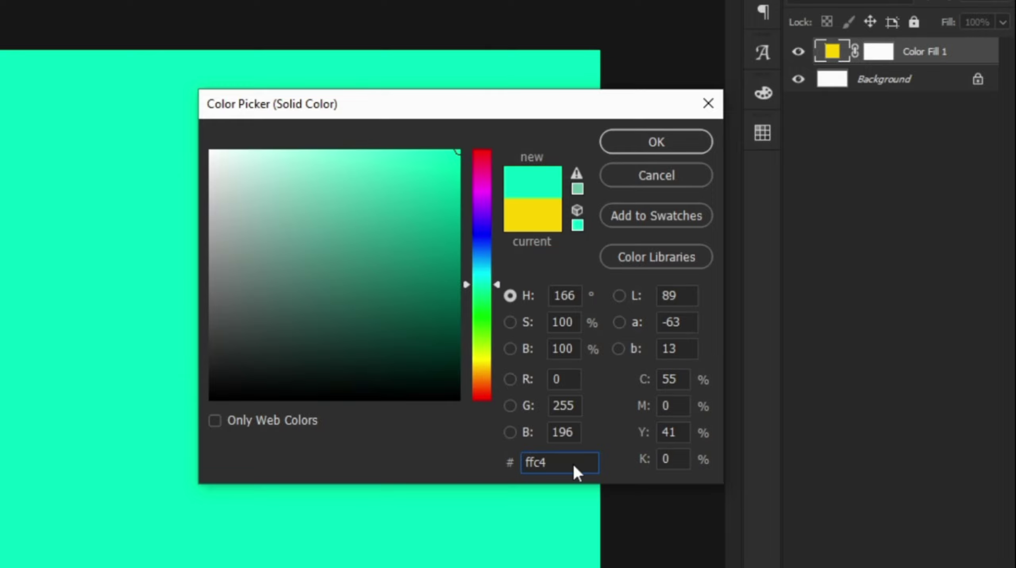
type("b33")
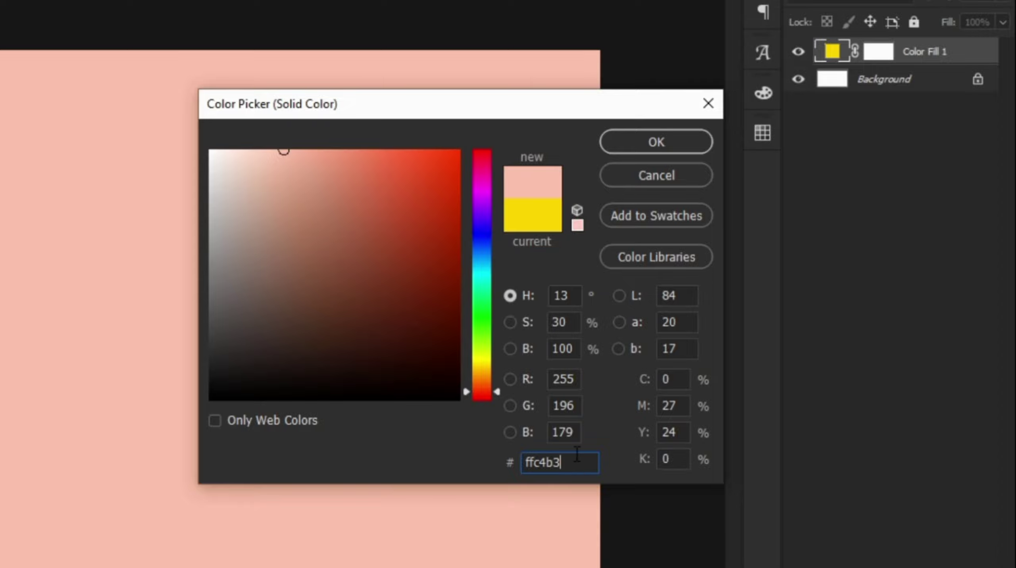
double_click(574, 463)
left_click(576, 467)
left_click(634, 145)
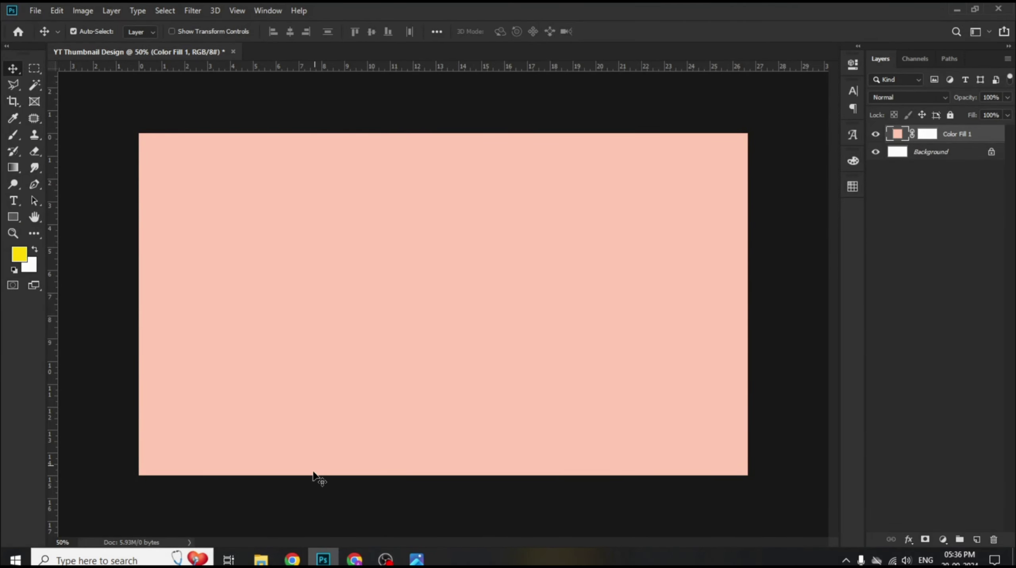
- Place the Texture image from the Yt Thumb folder and enlarge it to cover the whole canvas
mouse_move(261, 560)
left_click(334, 506)
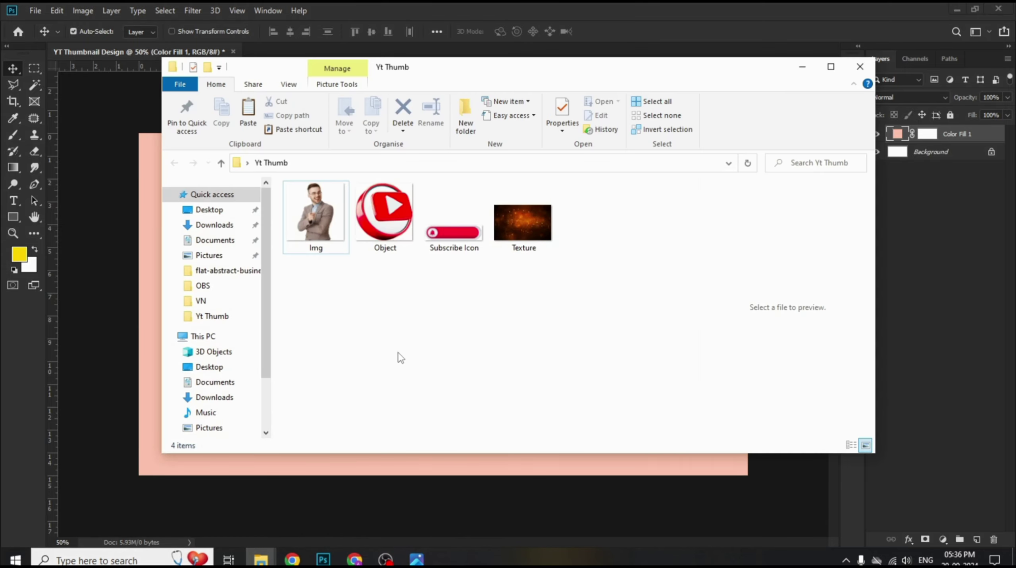
left_click(517, 235)
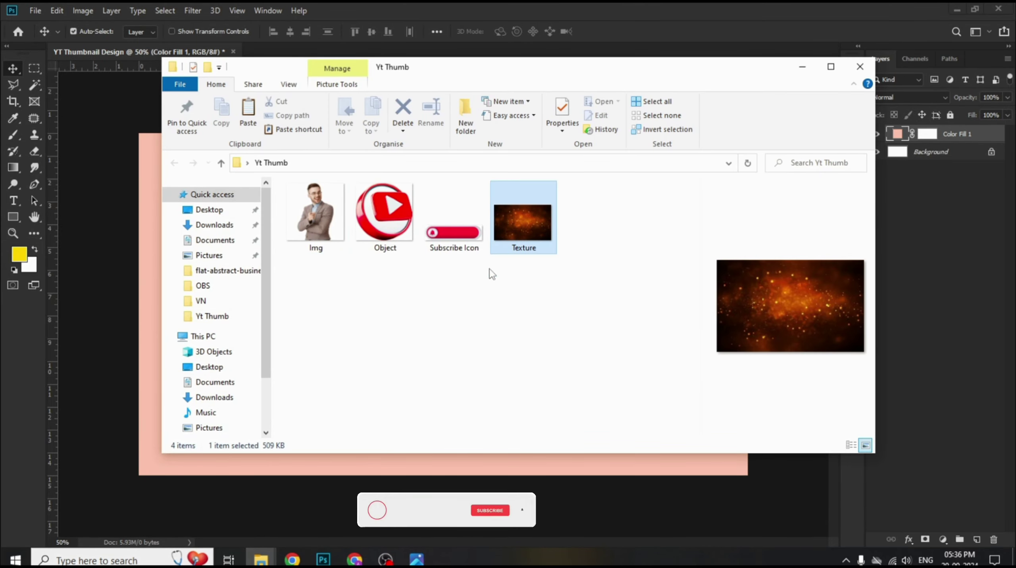
left_click_drag(166, 326, 163, 331)
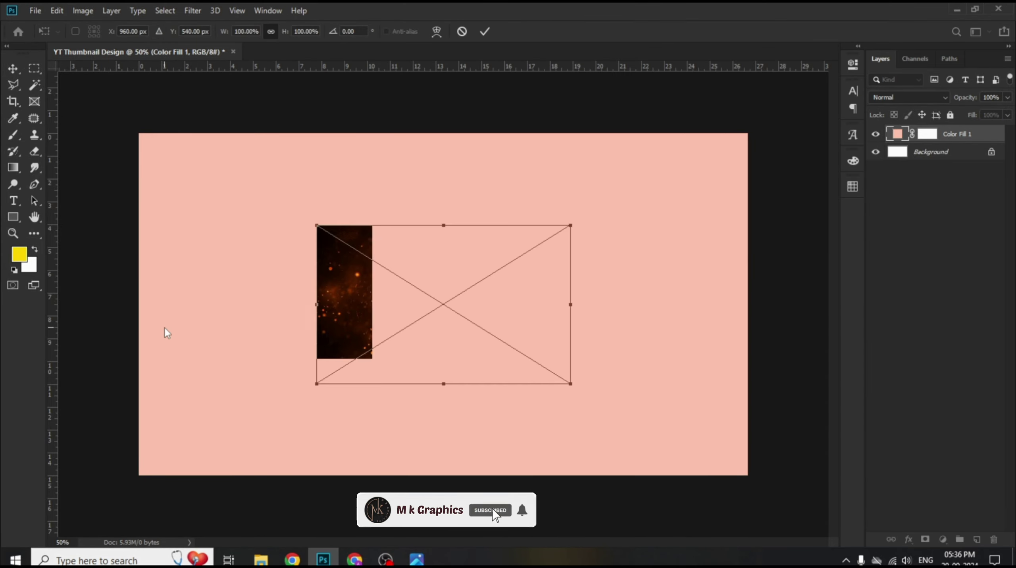
left_click_drag(578, 393, 765, 487)
left_click(482, 36)
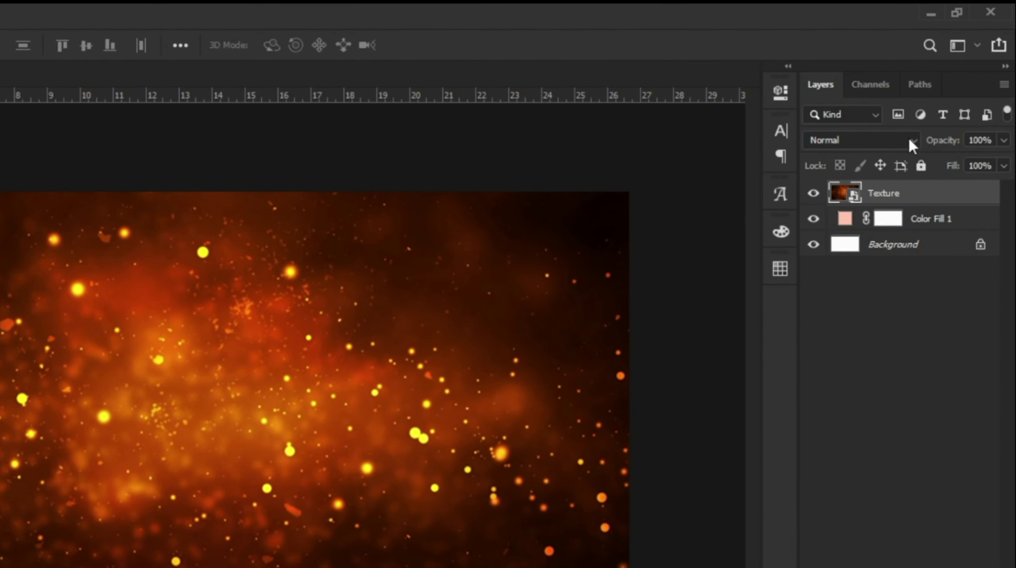
- Set the Texture layer's blend mode to Multiply and apply a Gaussian Blur with a 3.0-pixel radius
left_click(909, 140)
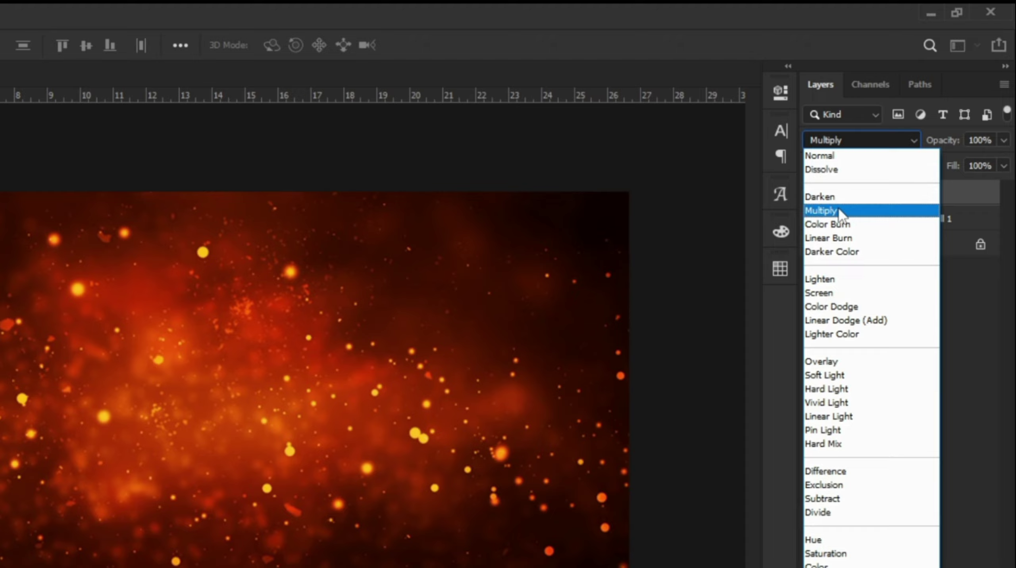
left_click(840, 213)
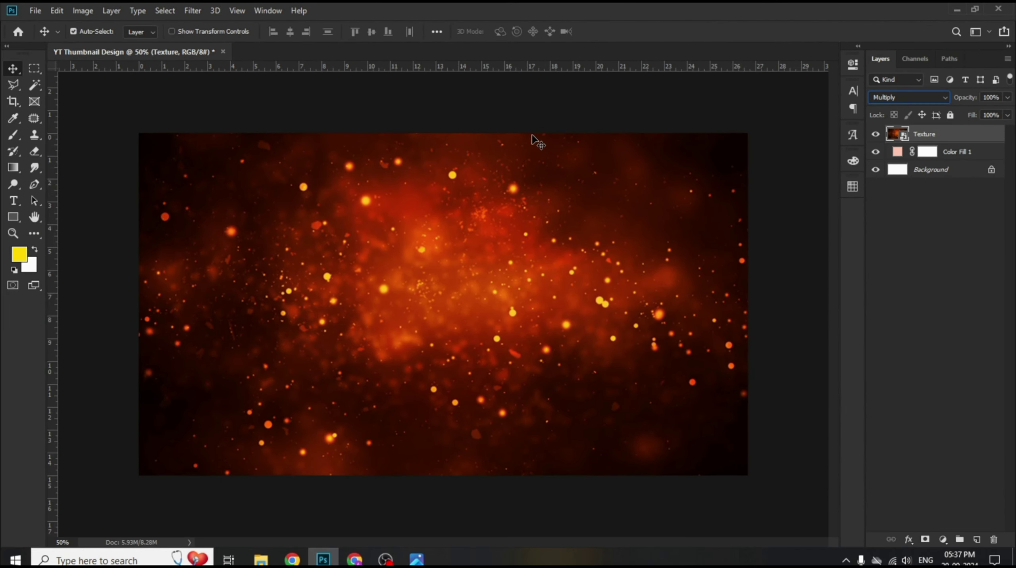
left_click(193, 11)
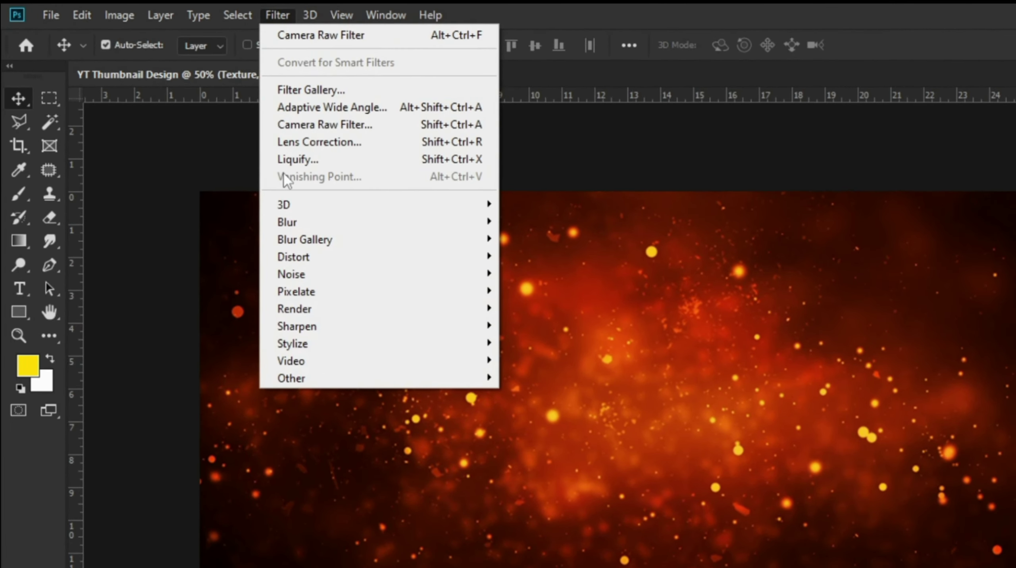
mouse_move(238, 191)
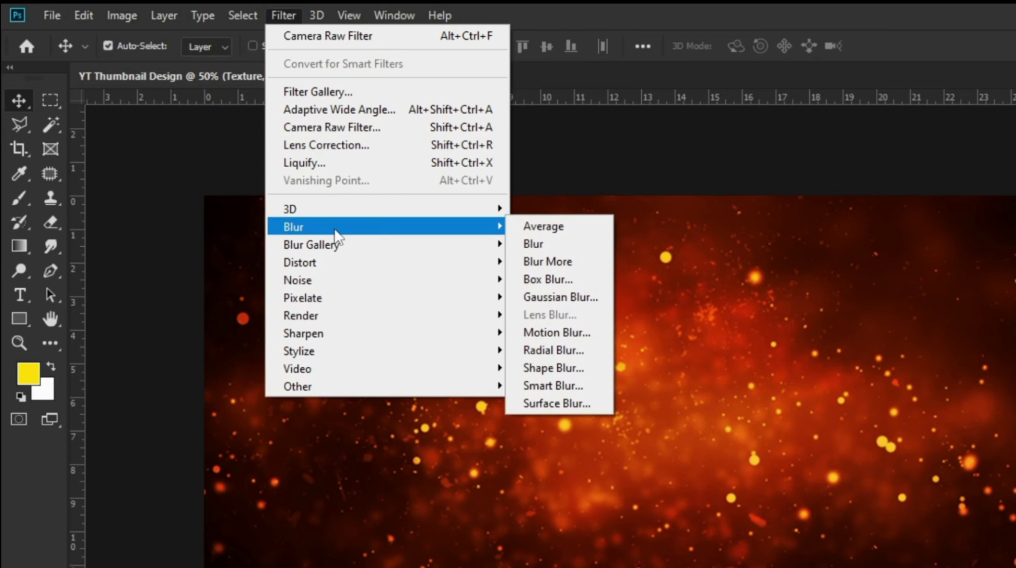
left_click(550, 298)
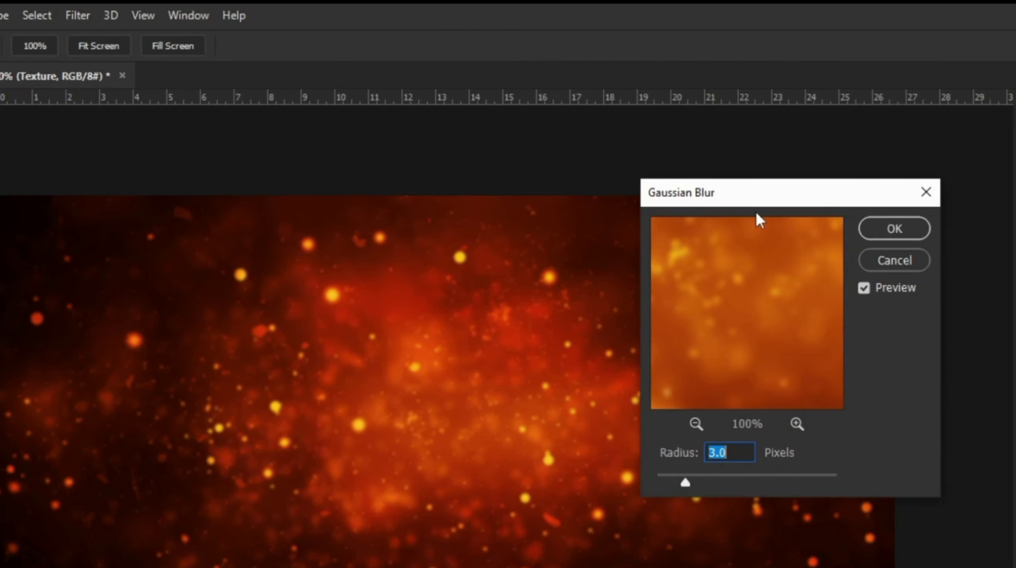
double_click(740, 450)
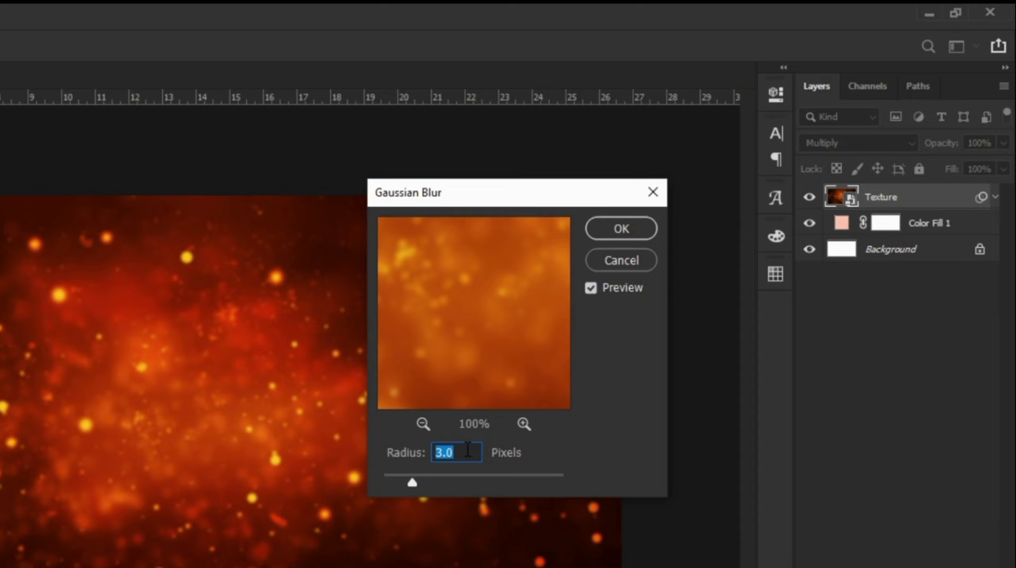
left_click(609, 221)
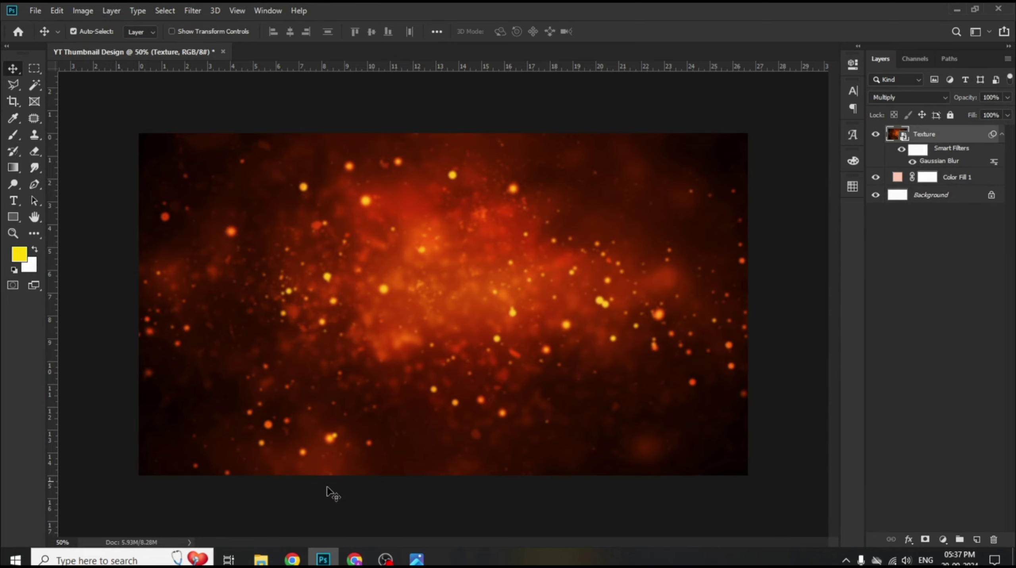
- Place the Img picture of the man from the Yt Thumb folder and position it on the canvas's right side
mouse_move(261, 559)
left_click(328, 510)
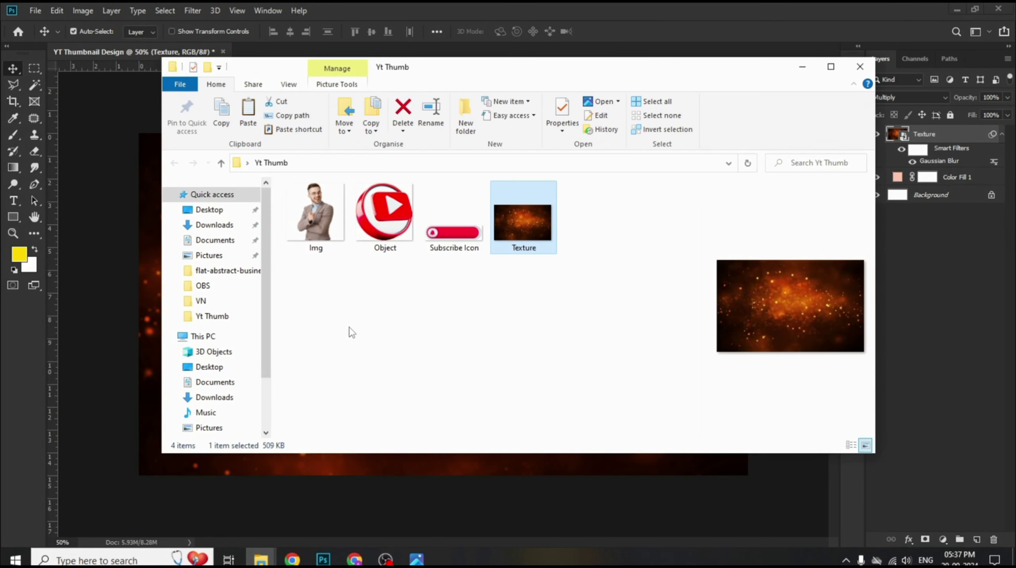
left_click(316, 217)
left_click_drag(193, 228, 139, 272)
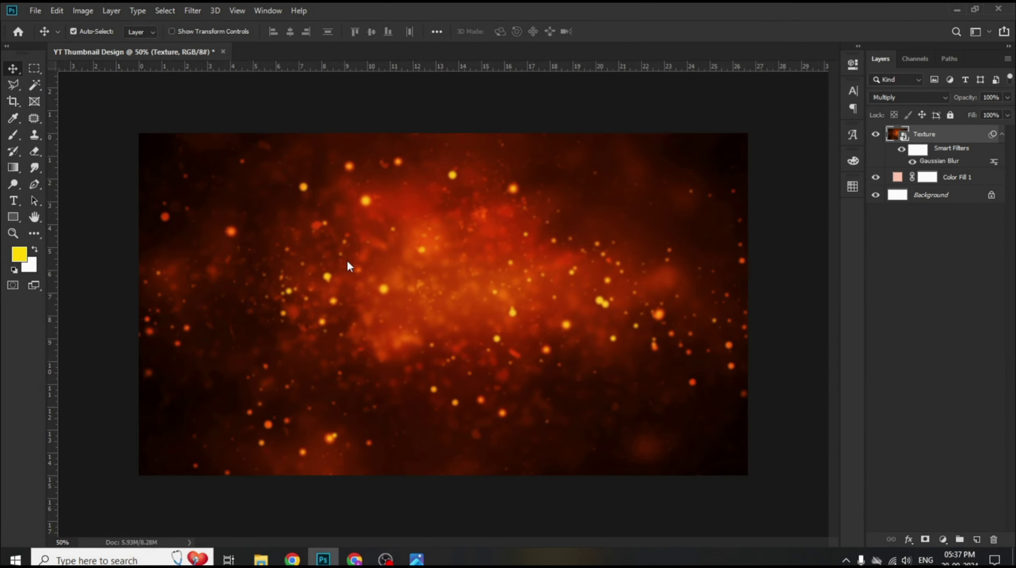
left_click_drag(348, 262, 400, 268)
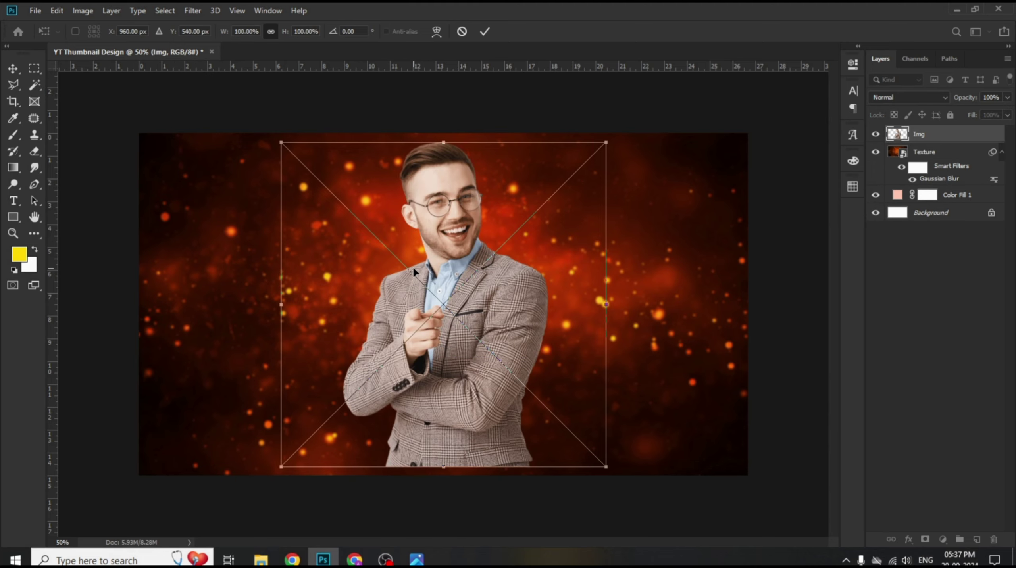
left_click_drag(459, 299, 603, 320)
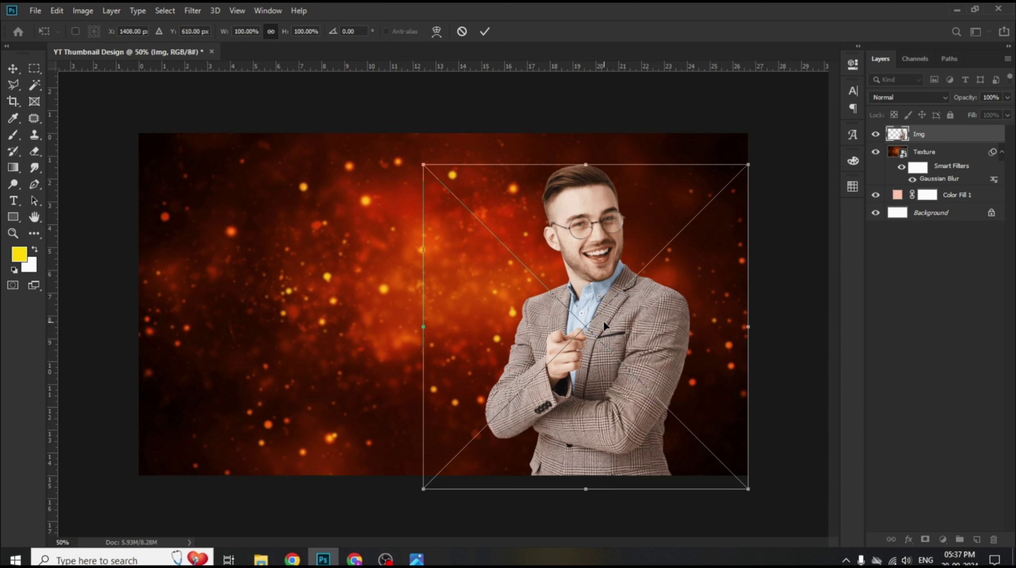
left_click(492, 32)
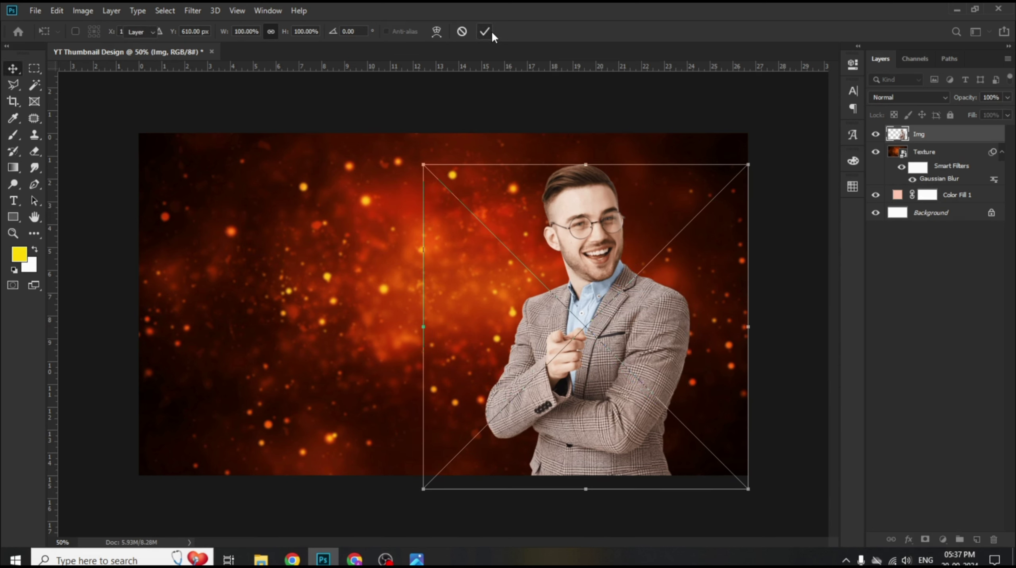
left_click_drag(595, 279, 608, 279)
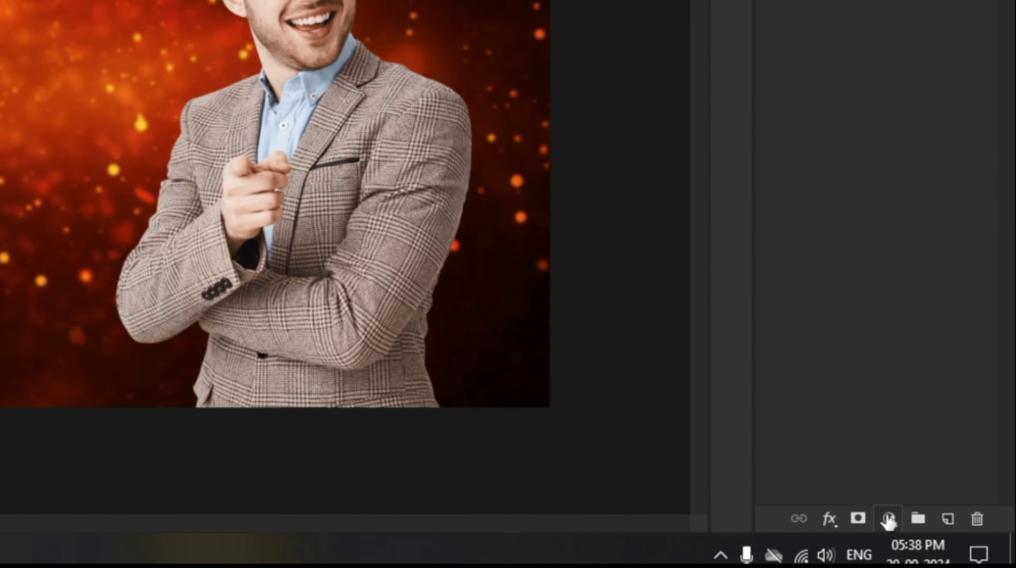
- Add a Brightness/Contrast adjustment clipped to the Img layer and set its brightness to -19
left_click(942, 540)
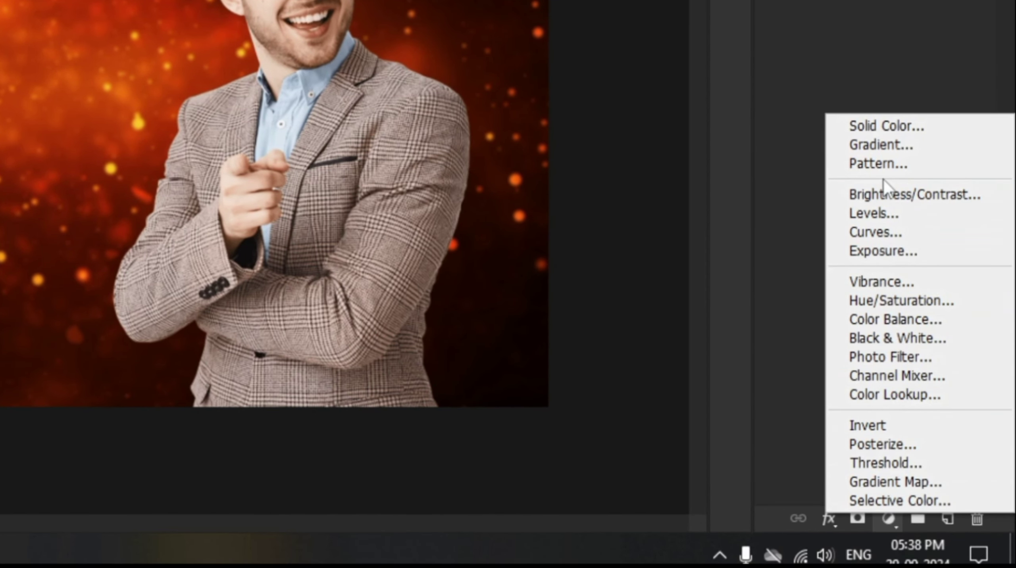
left_click(884, 194)
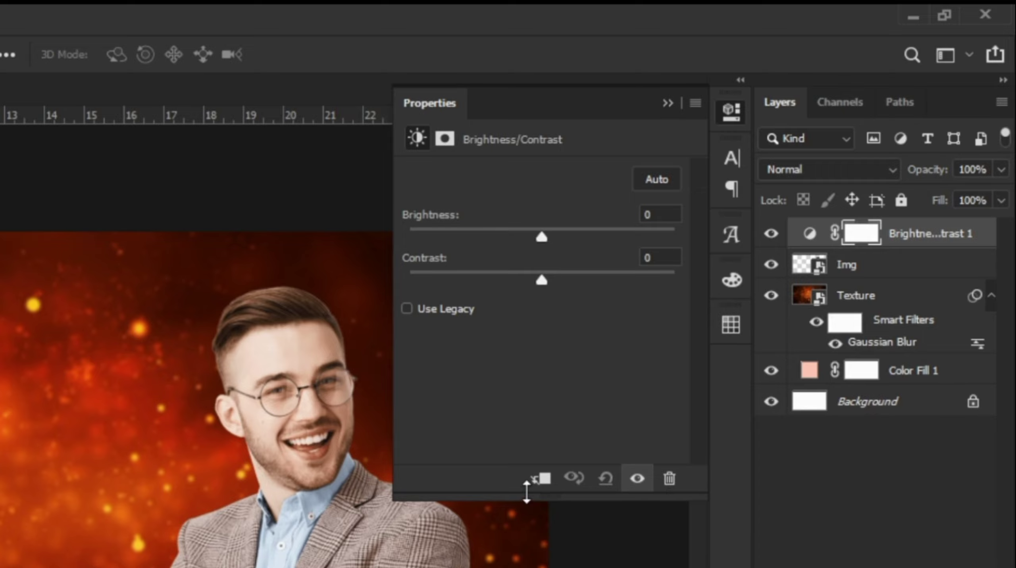
left_click(541, 479)
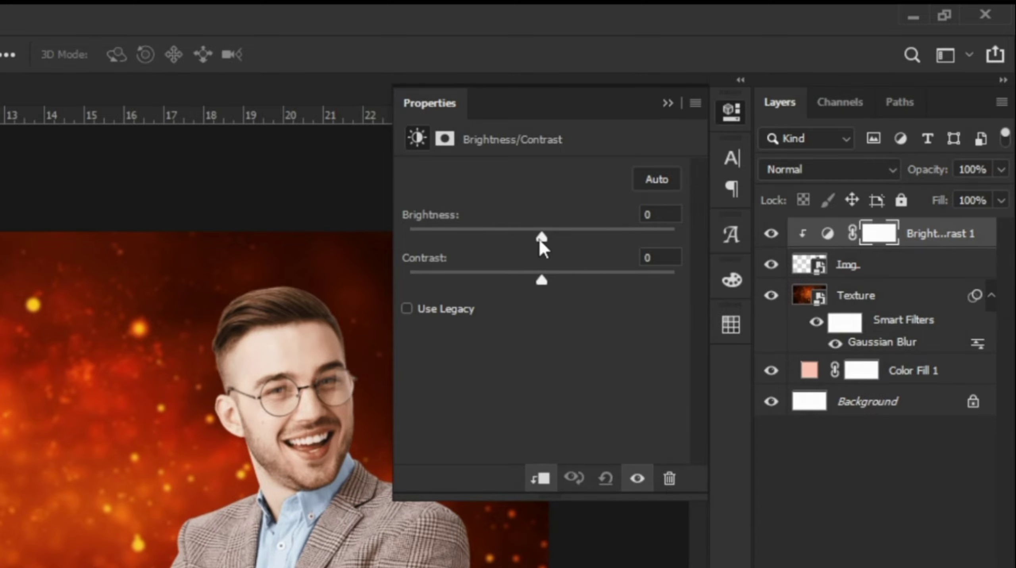
left_click_drag(538, 238, 525, 239)
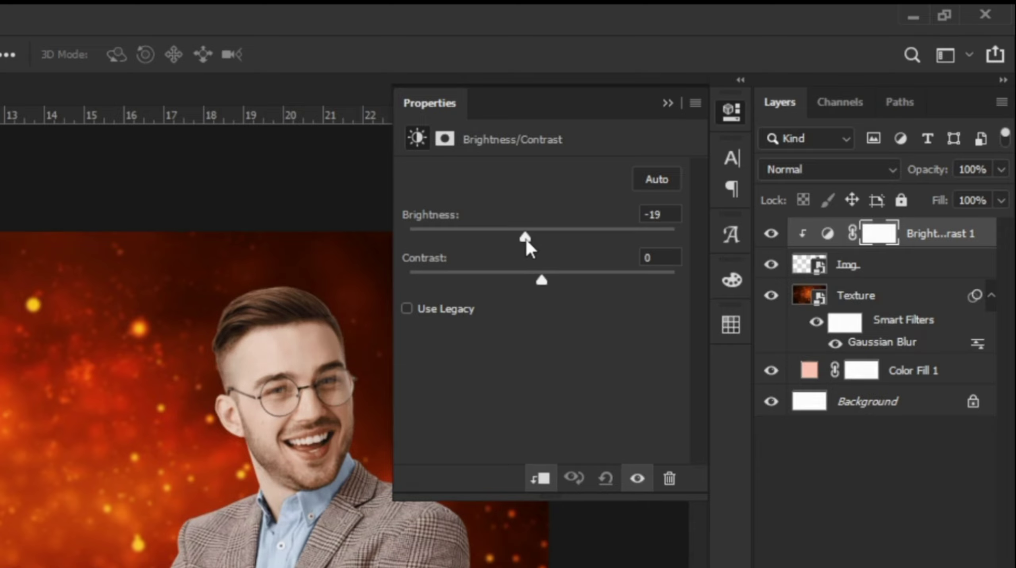
- Set the contrast of the Img layer's clipped Brightness/Contrast adjustment to 31 and collapse its settings
left_click_drag(543, 280, 584, 281)
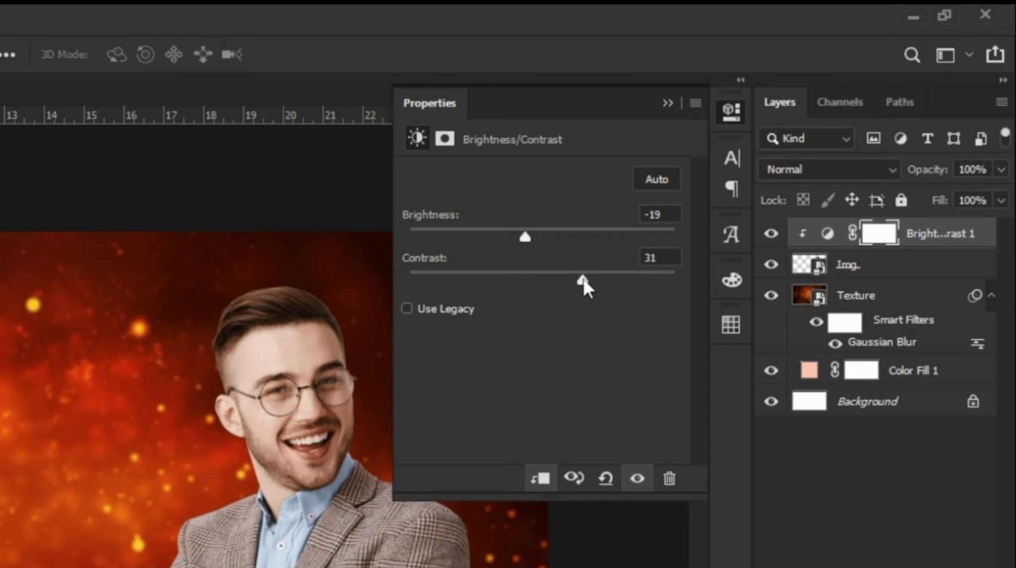
left_click(667, 103)
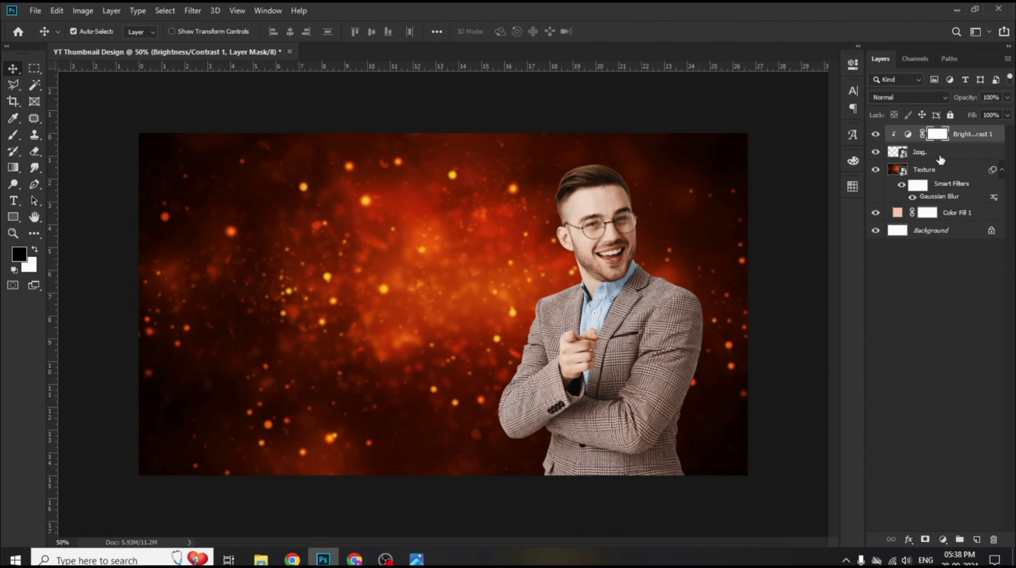
- Add an Outer Glow effect to the Img layer with the Screen blend mode
left_click(944, 155)
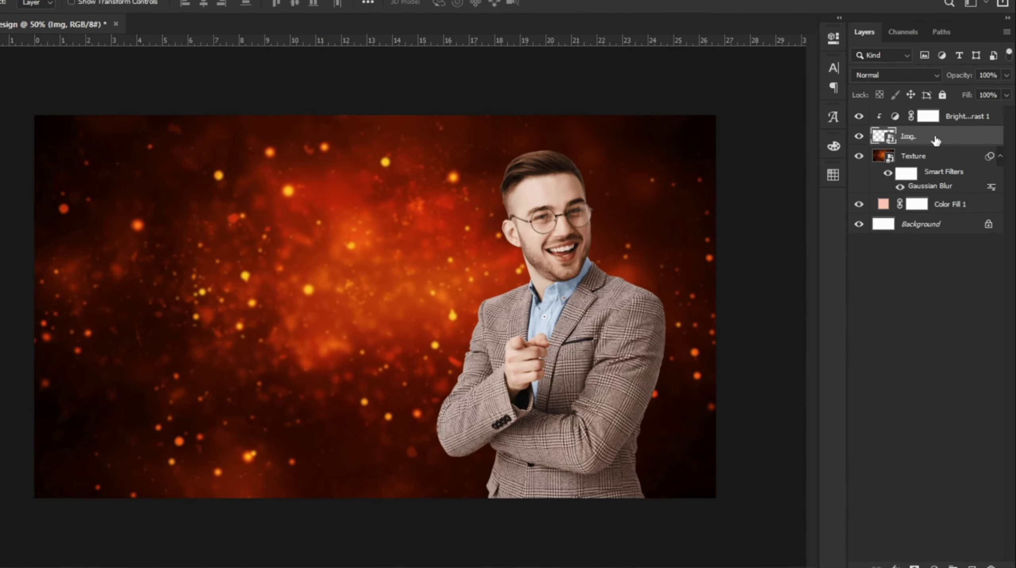
double_click(944, 155)
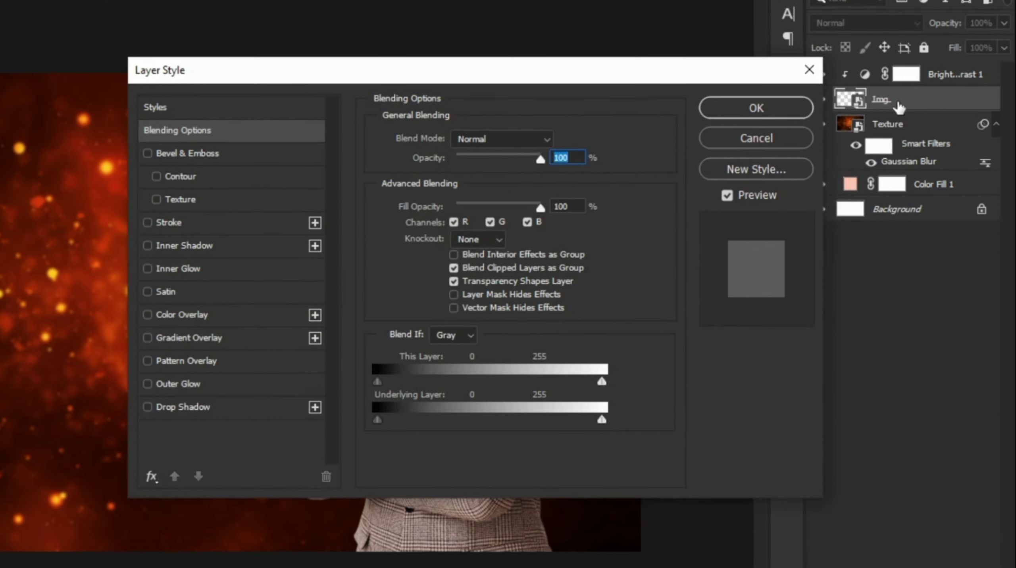
left_click(163, 385)
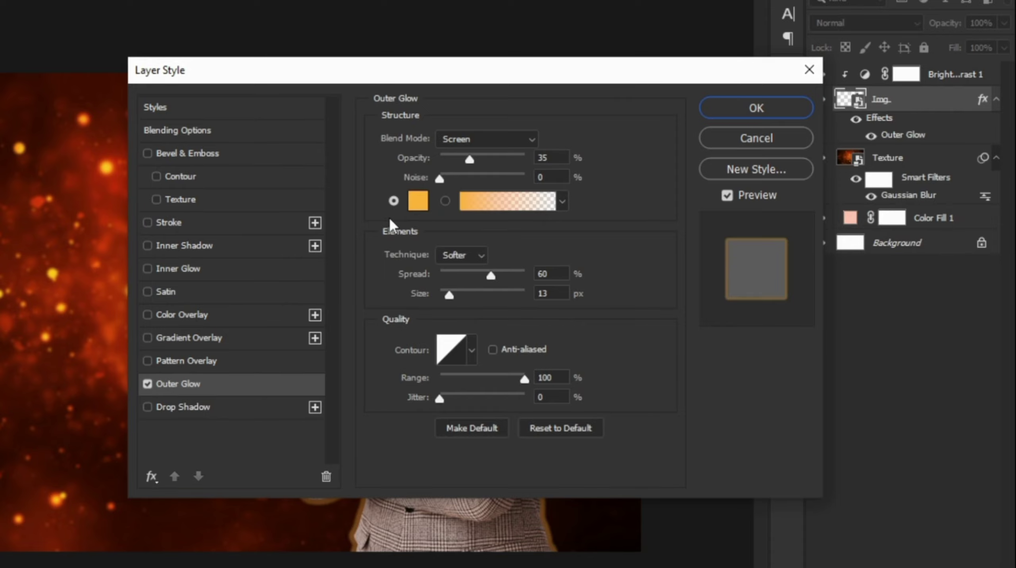
left_click(513, 143)
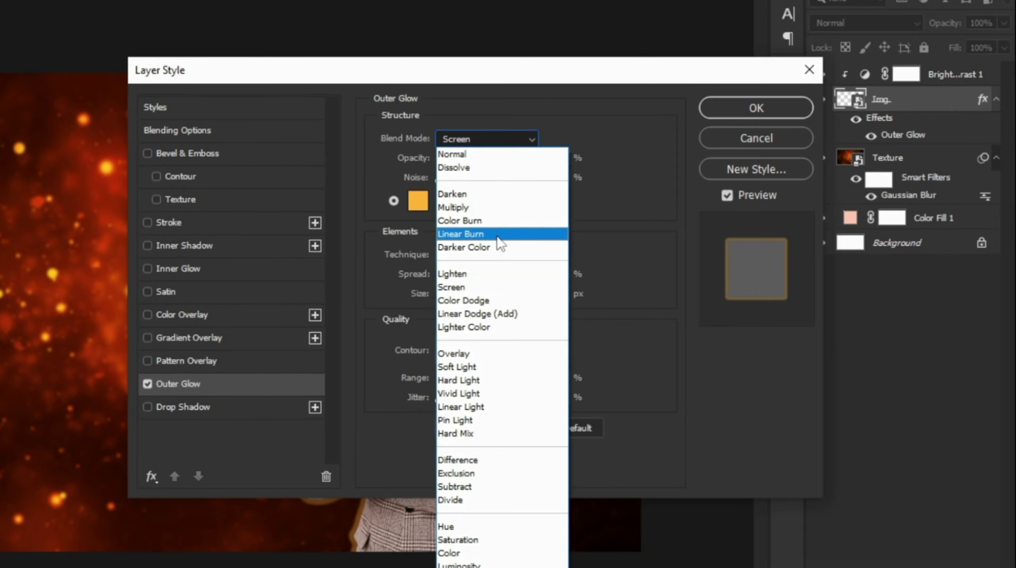
left_click(485, 287)
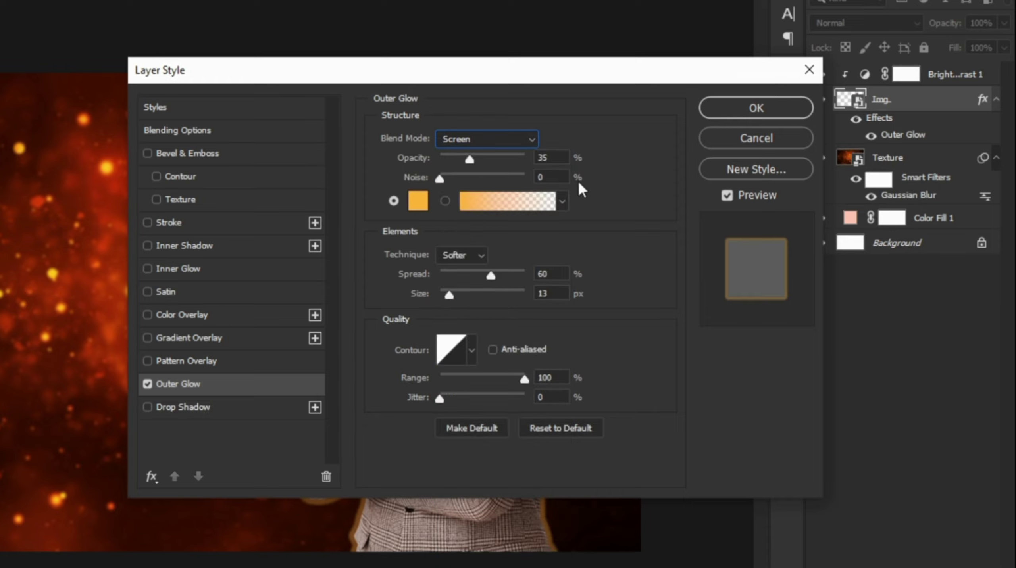
- Set the Img layer's Outer Glow to 12% spread and 55 px size and apply the effect
double_click(548, 160)
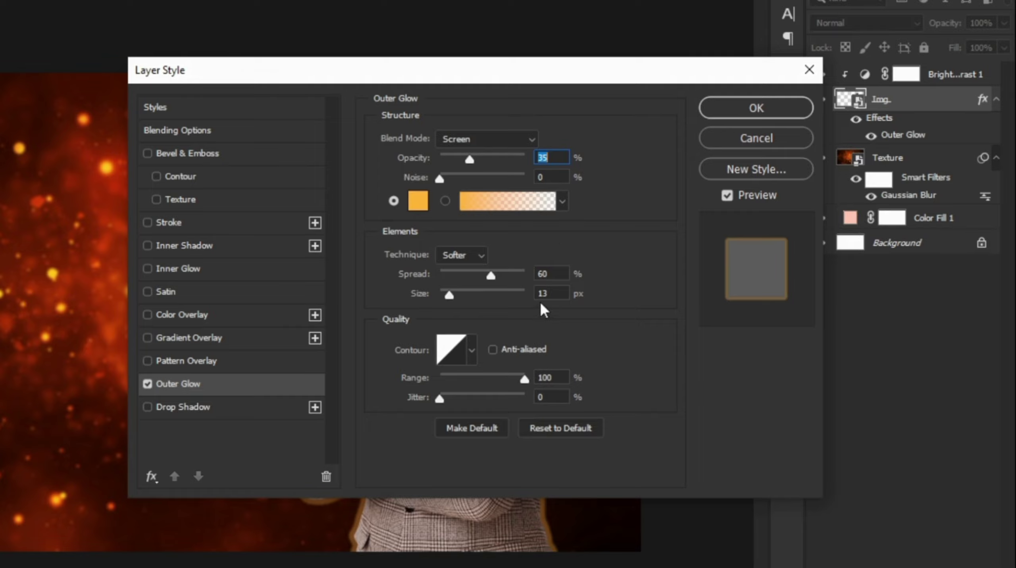
double_click(550, 277)
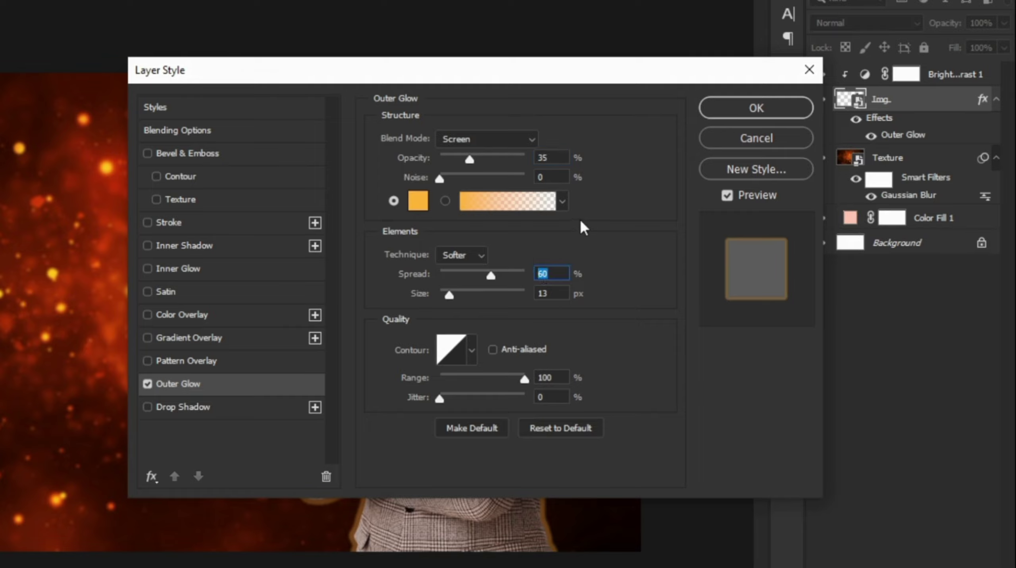
type("12")
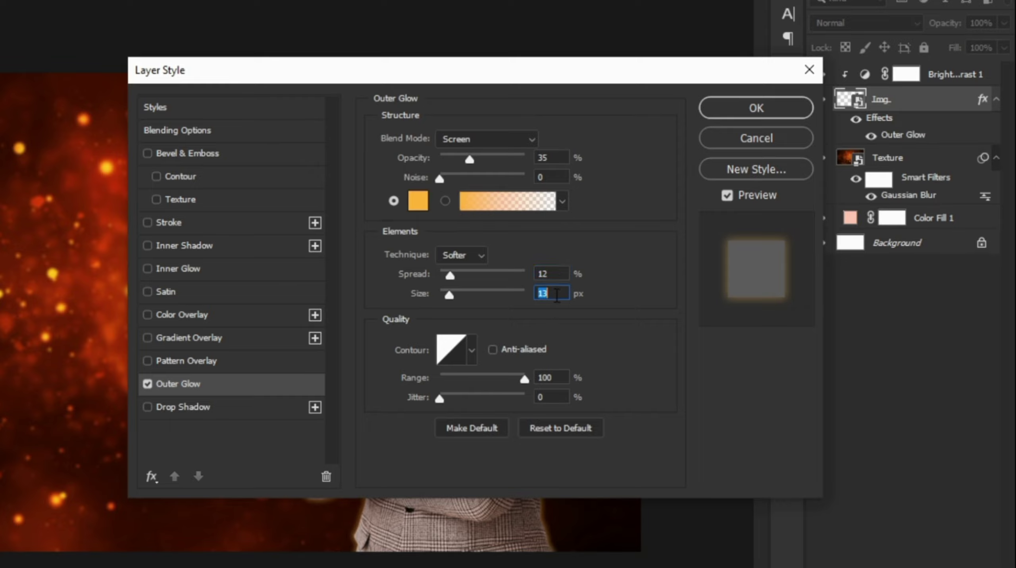
type("55")
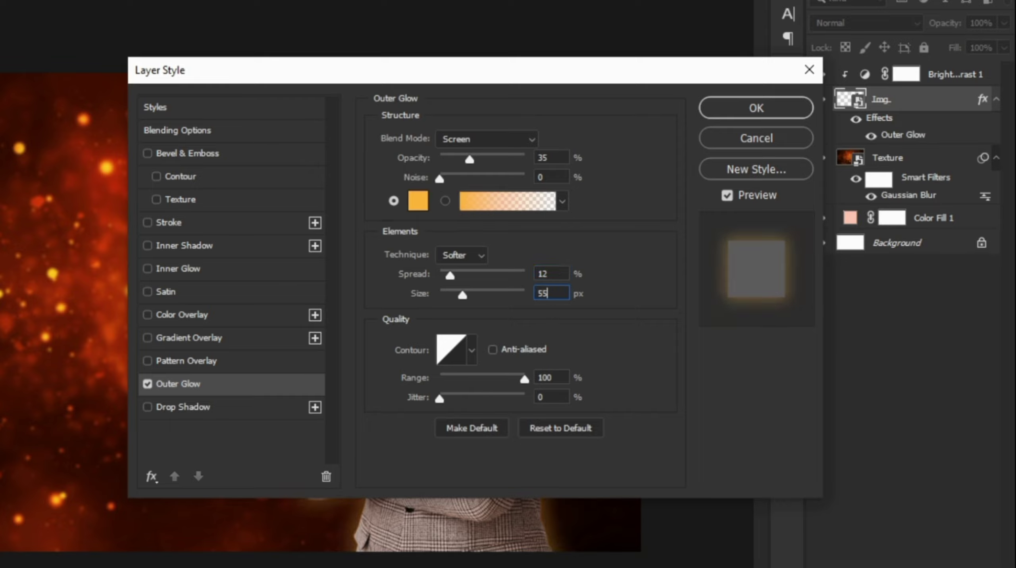
left_click(736, 108)
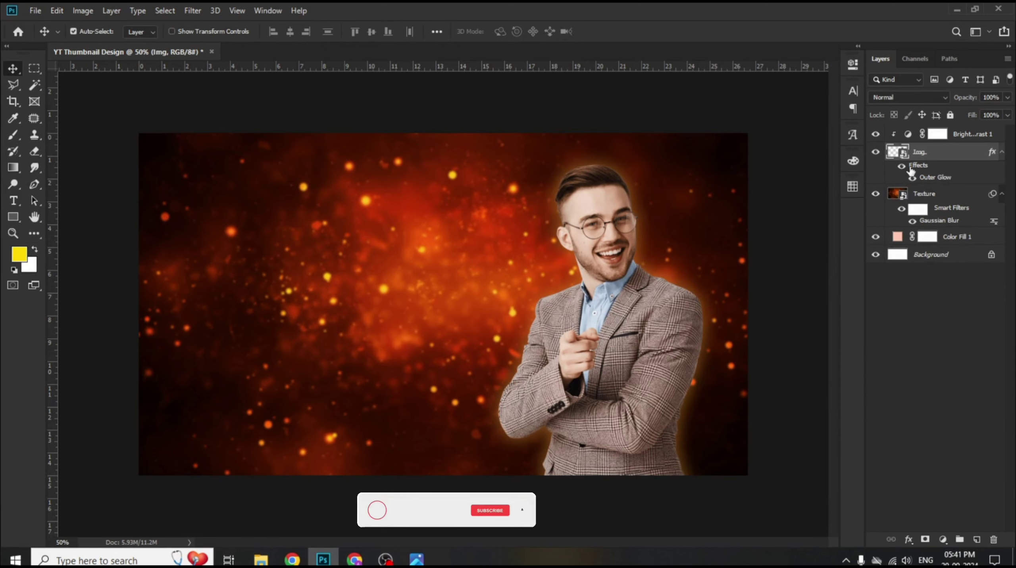
- Above the Brightness/Contrast layer, add the text "10 WAYS" in the Designer font at 72 pt, left of the man
left_click(960, 136)
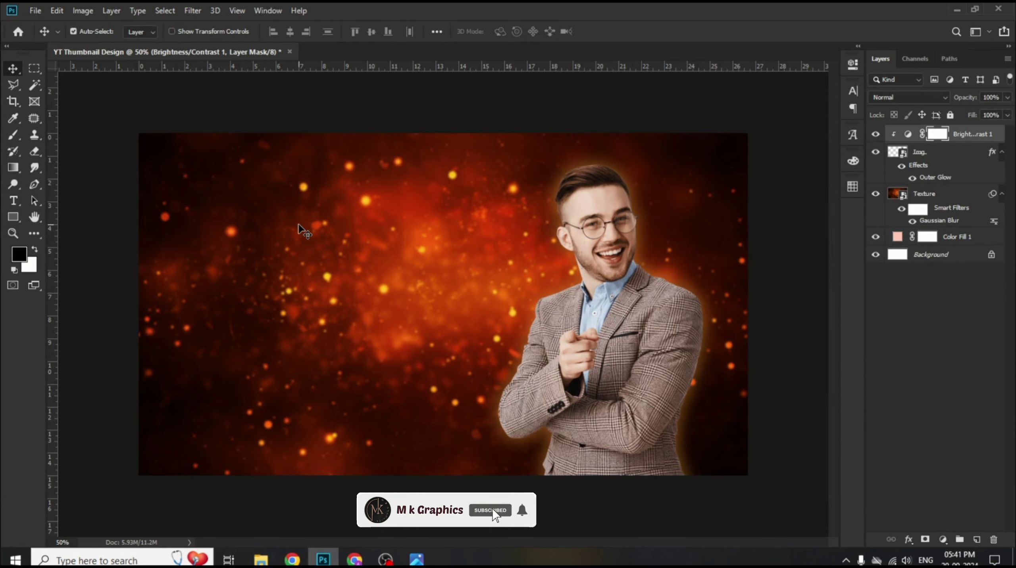
left_click(14, 202)
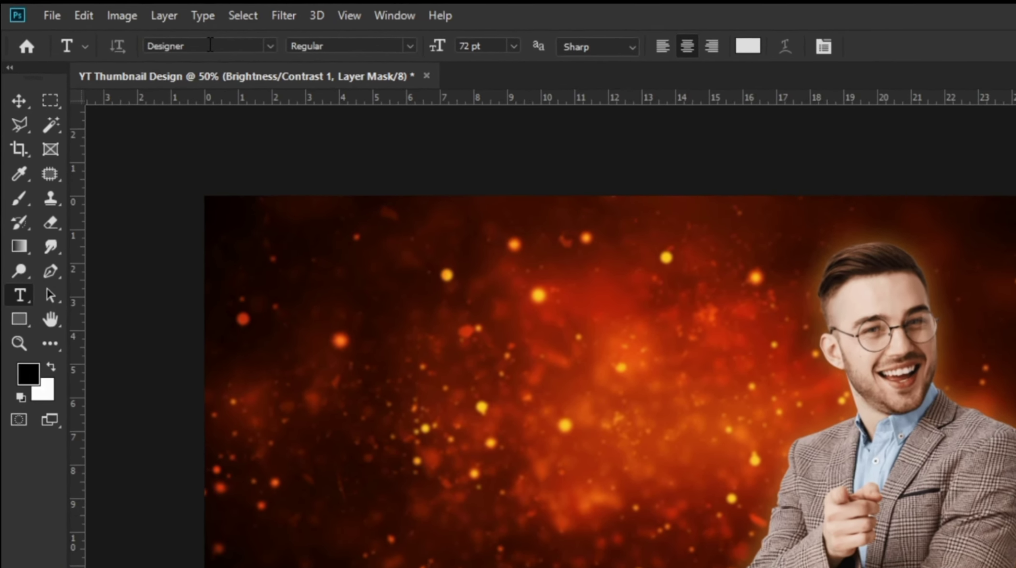
left_click(142, 31)
left_click(142, 31)
double_click(244, 55)
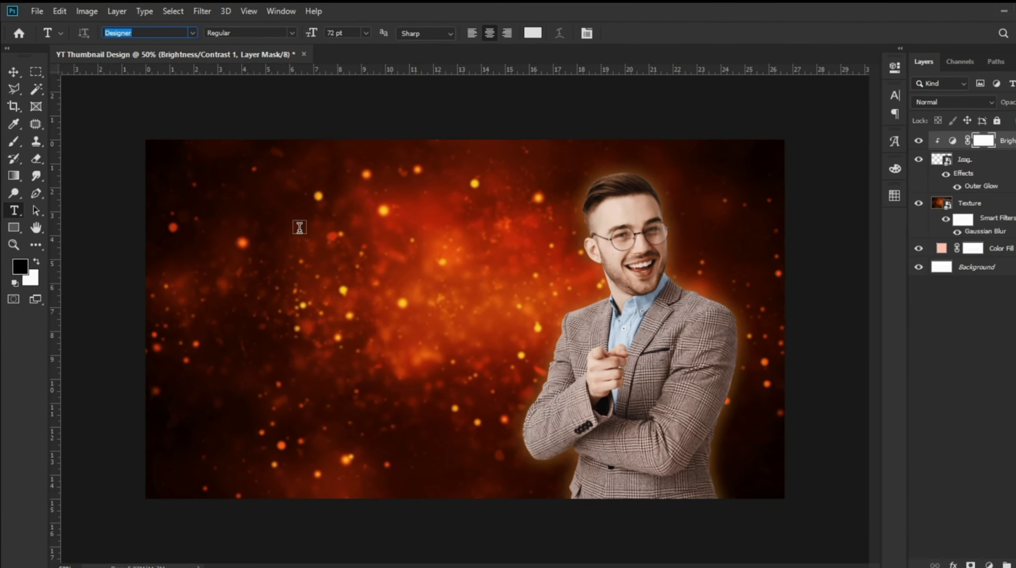
left_click(519, 400)
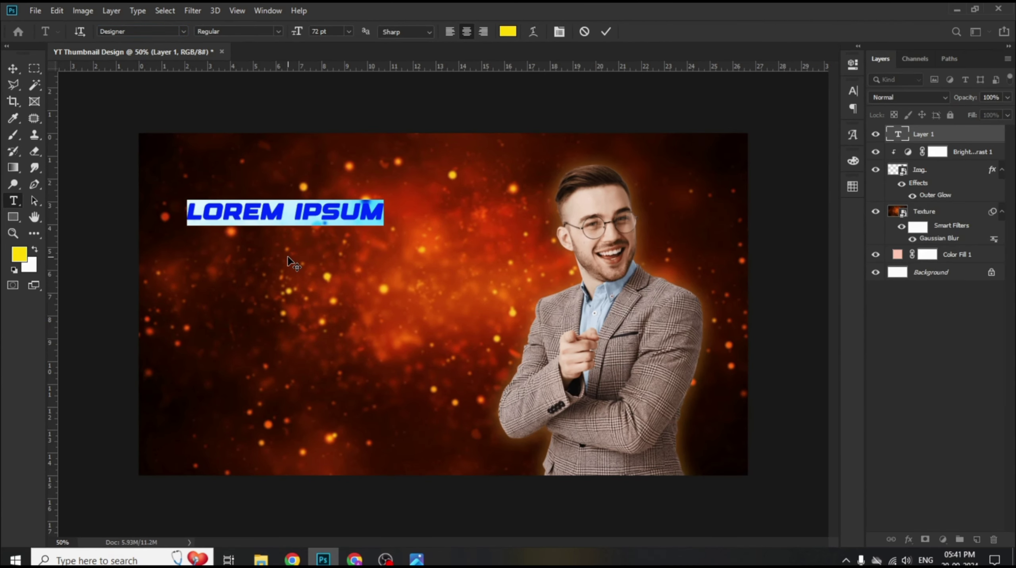
type("10")
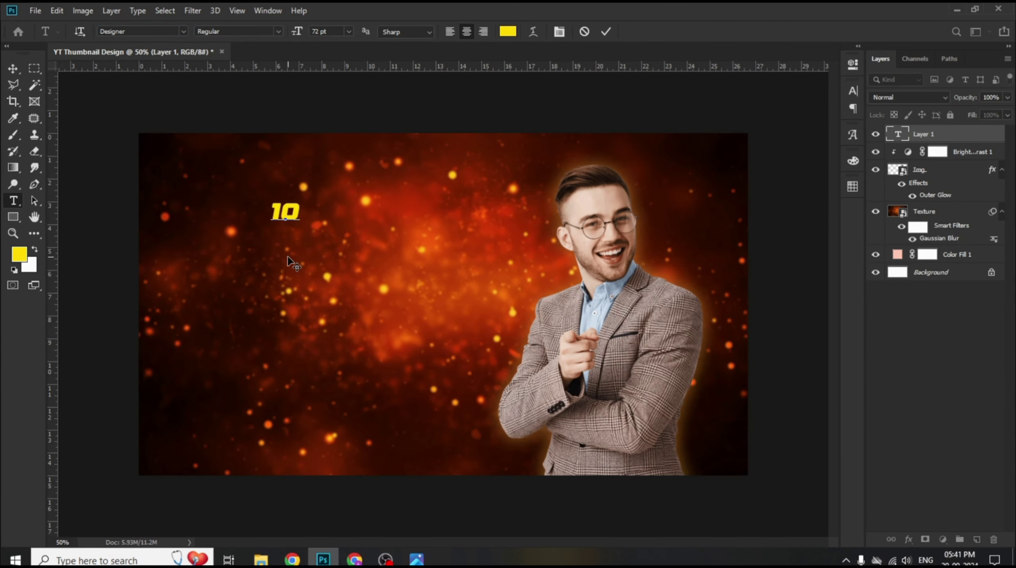
type(" WA")
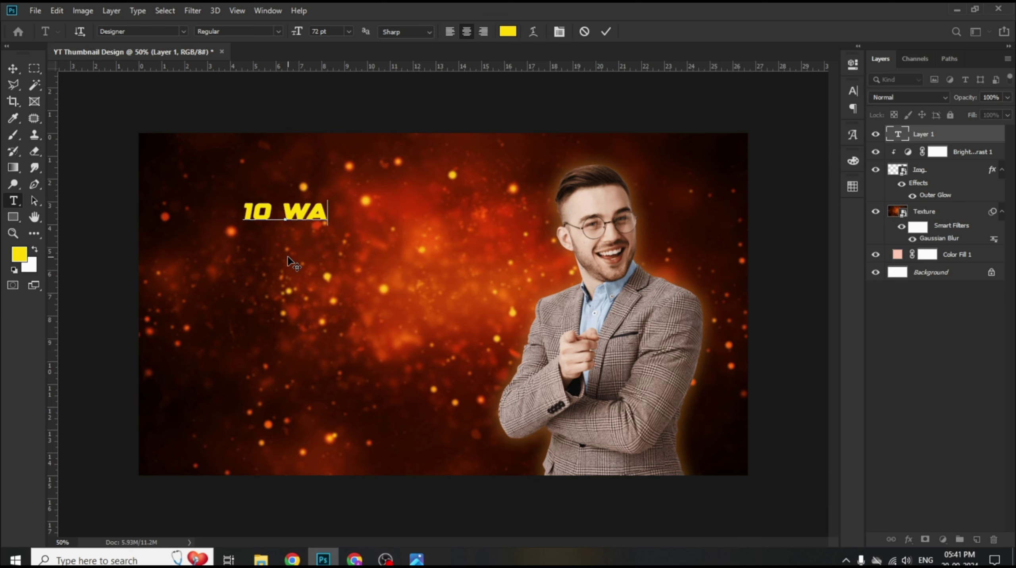
type("YS")
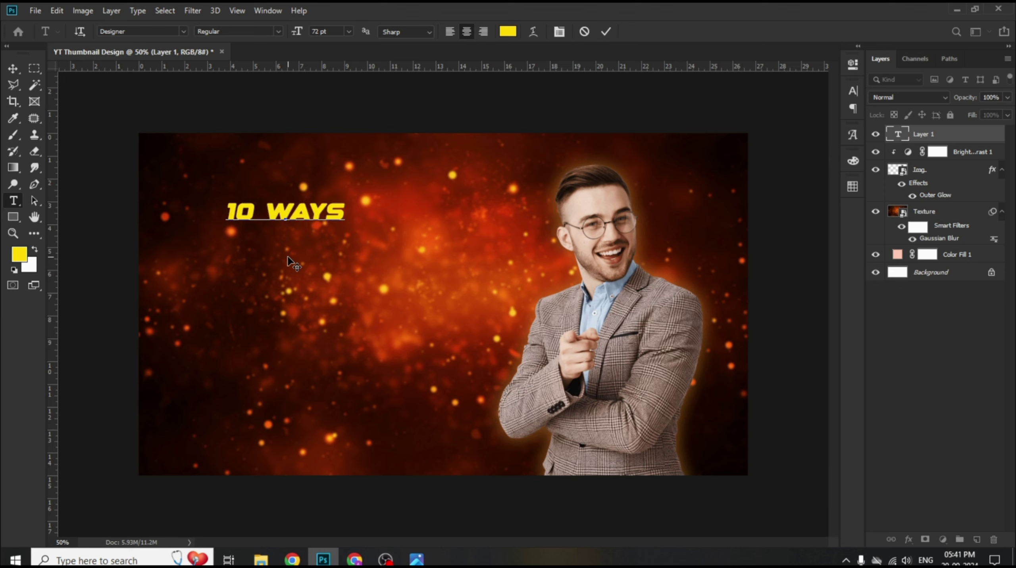
- Recolour the "10 WAYS" text to white (ffffff) and nudge it slightly downward on the canvas
key("ctrl+a")
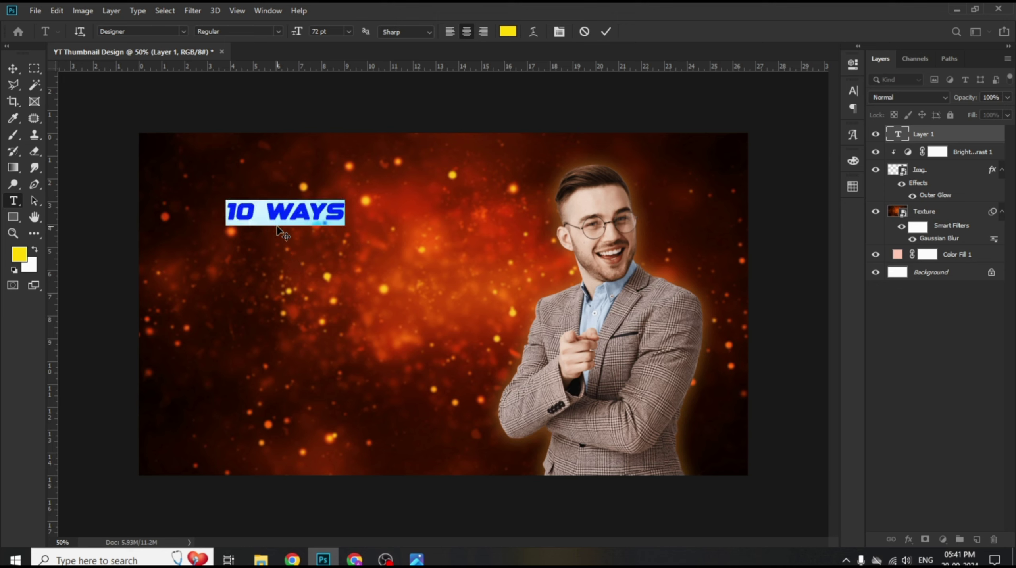
left_click(500, 34)
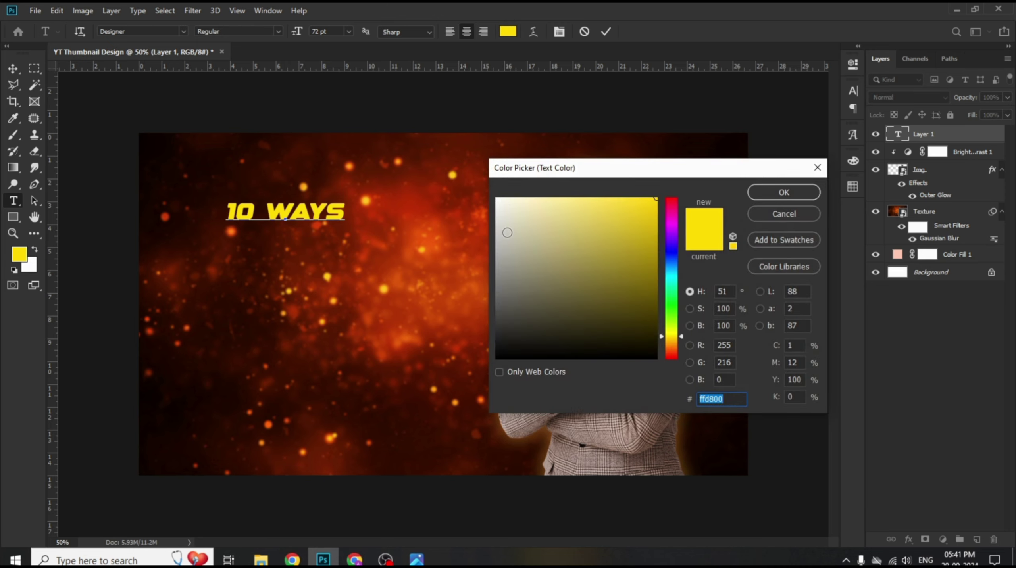
type("ffffff")
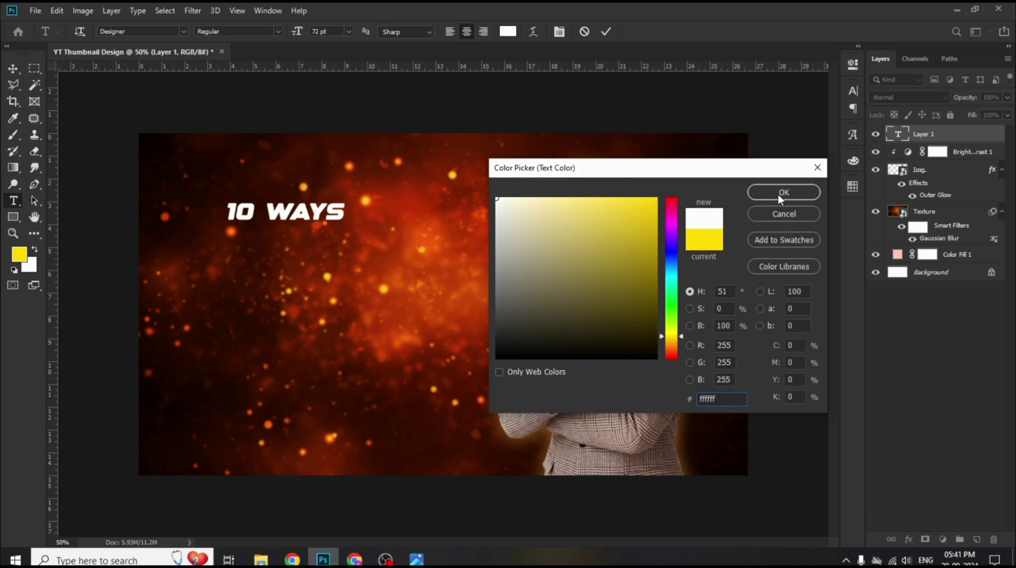
left_click(778, 194)
left_click(606, 31)
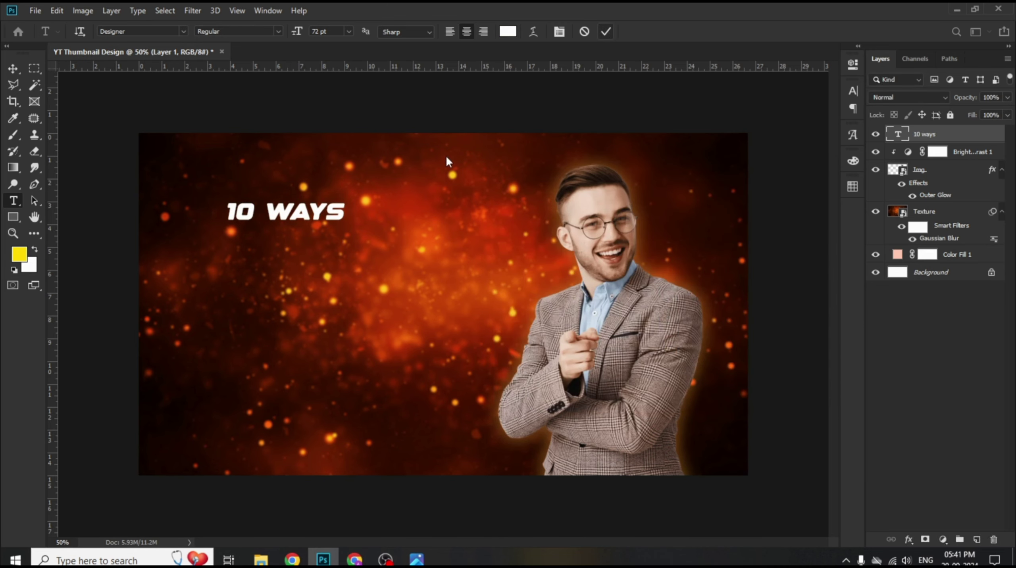
left_click(16, 68)
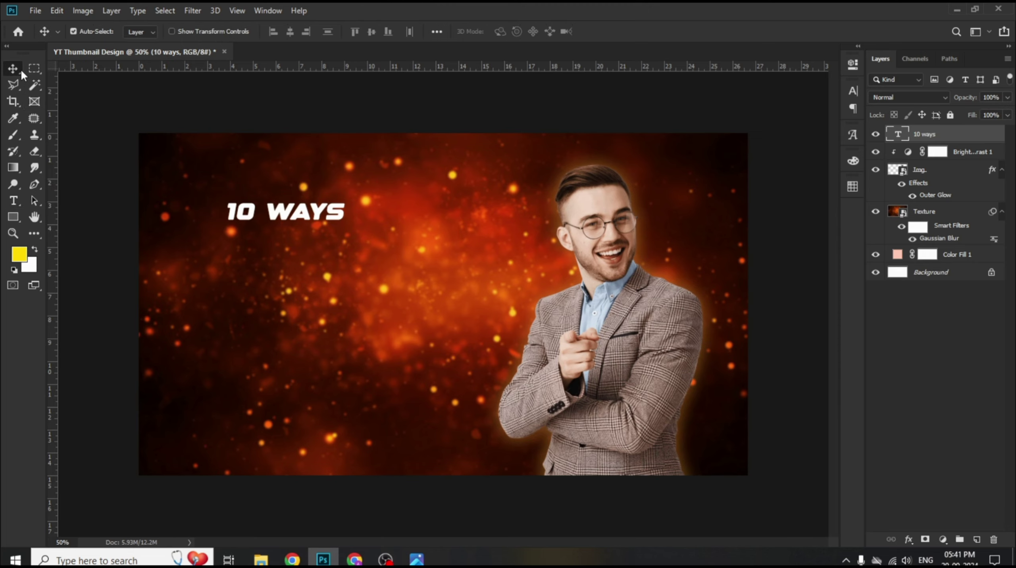
left_click_drag(312, 217, 309, 225)
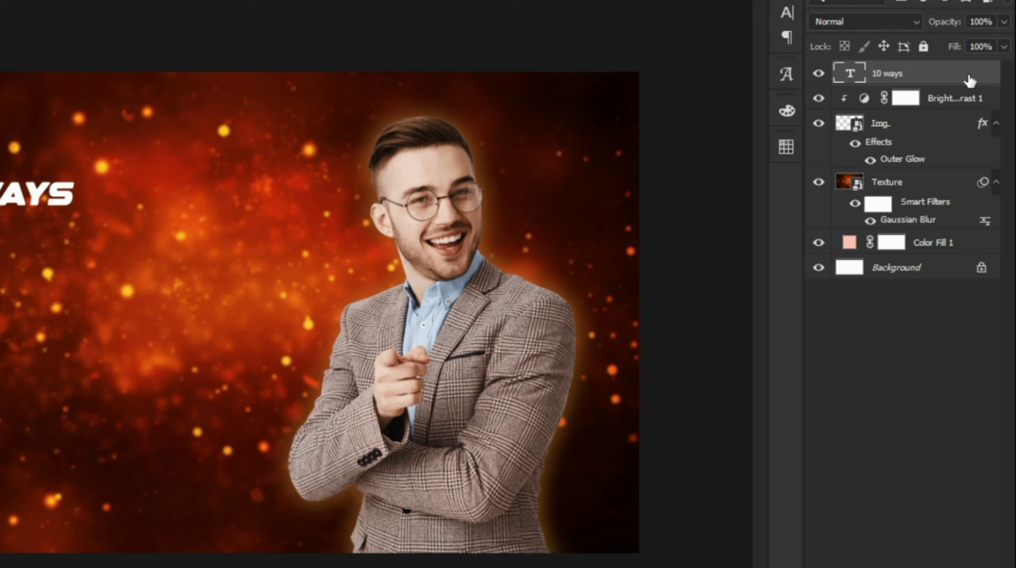
- Add an Outer Glow to the "10 ways" text layer with glow colour ffaf33 and switch its fill to the gradient
double_click(969, 81)
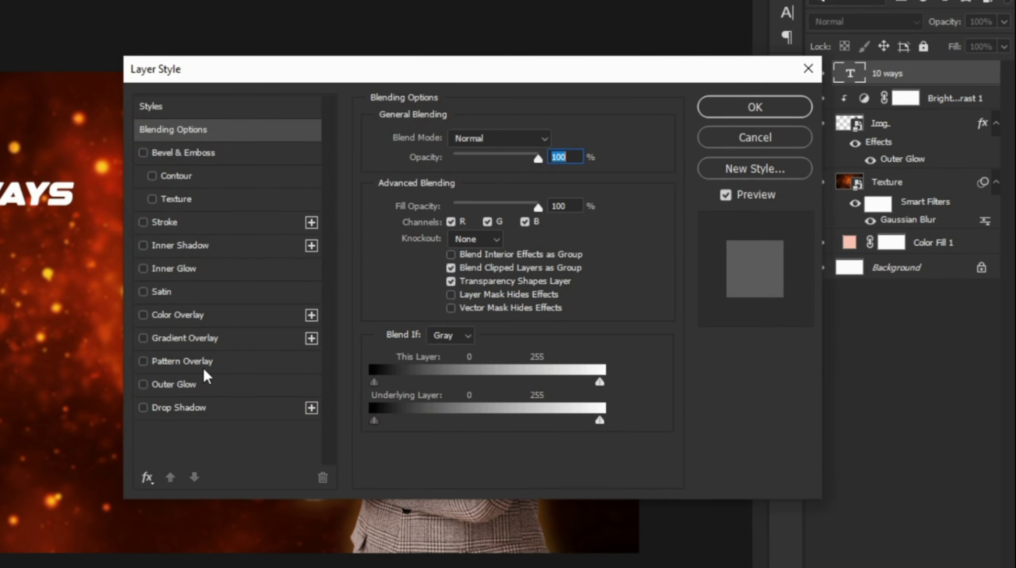
left_click(158, 385)
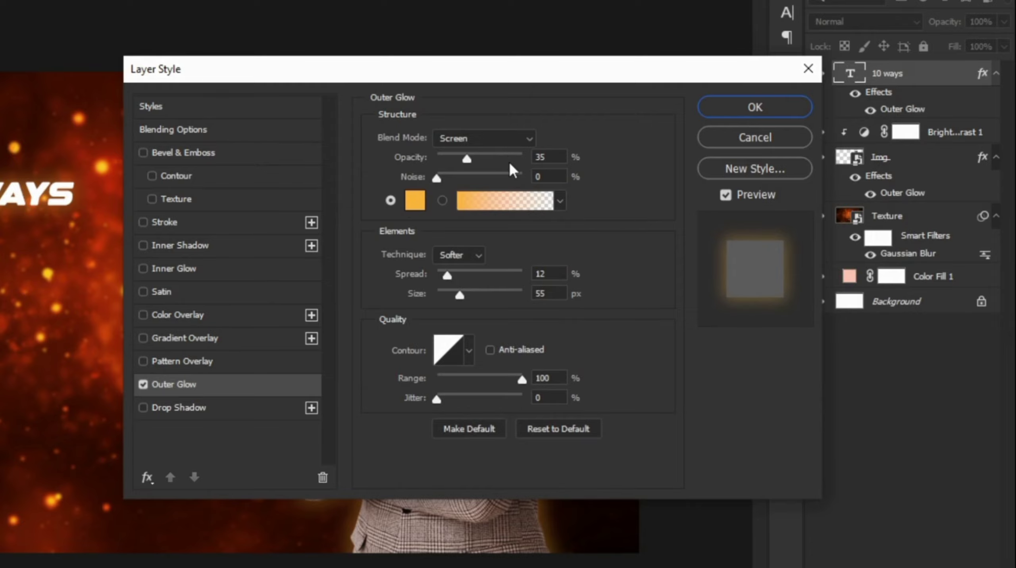
left_click(548, 157)
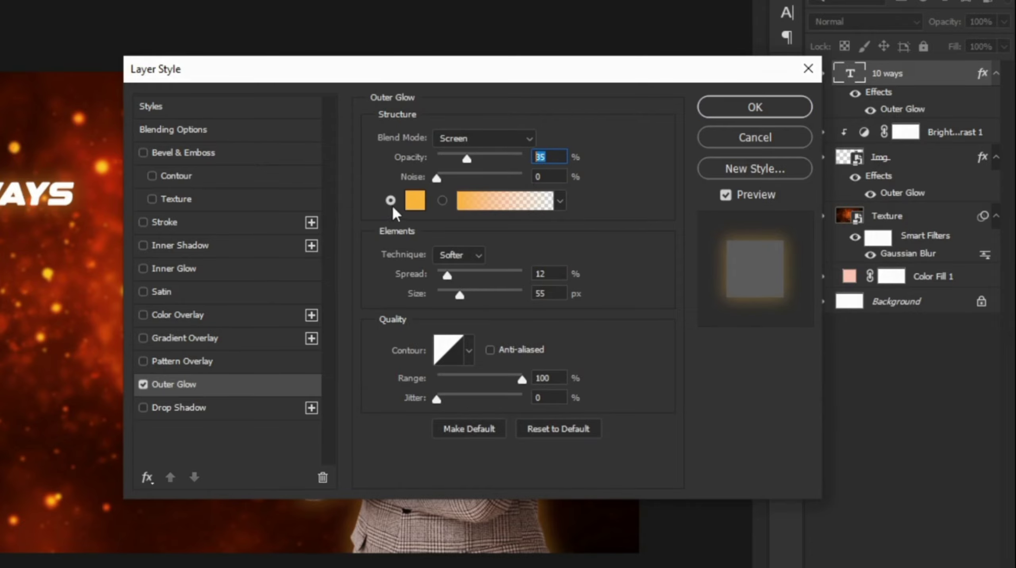
left_click(421, 200)
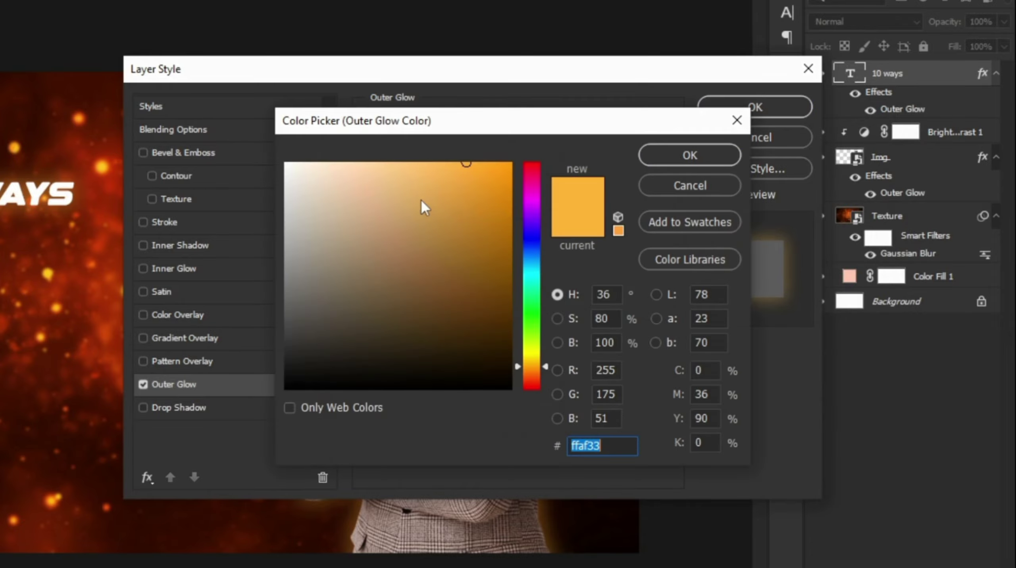
left_click(607, 450)
double_click(613, 450)
left_click(689, 155)
left_click(443, 201)
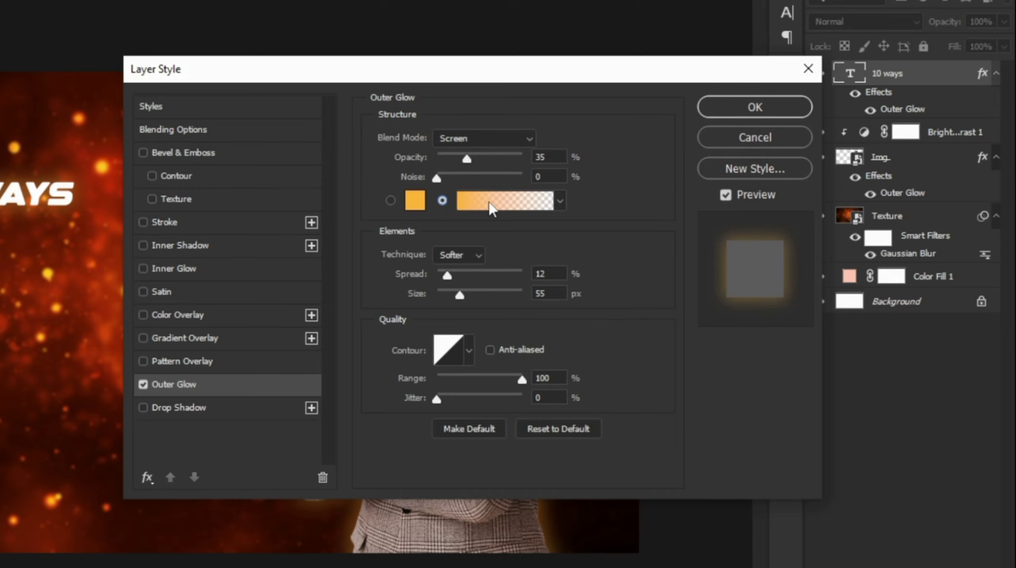
- Confirm ffaf33 as the starting colour stop of the text glow's gradient
left_click(492, 206)
left_click(351, 347)
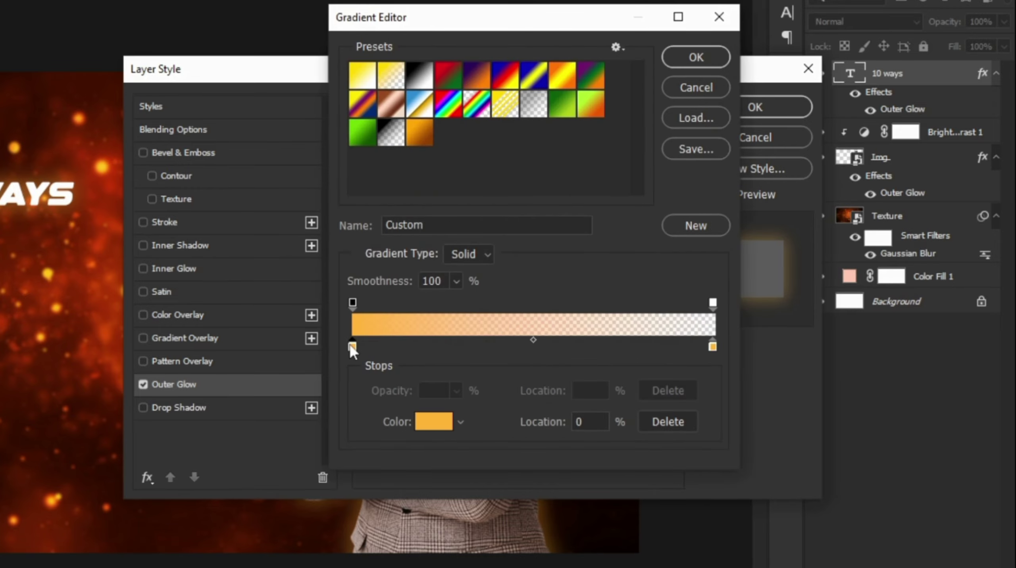
left_click(433, 422)
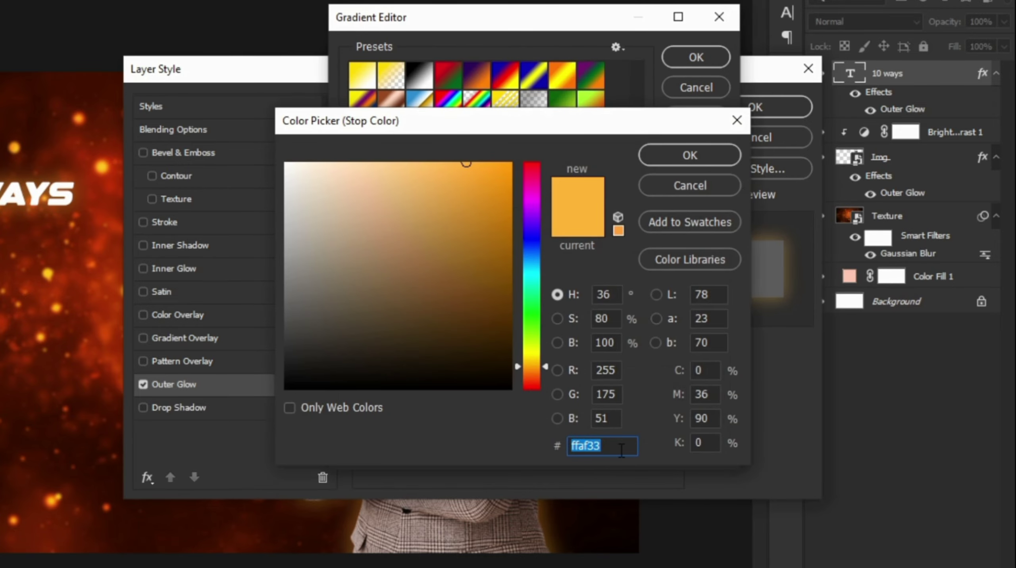
double_click(622, 451)
left_click(622, 450)
left_click(687, 159)
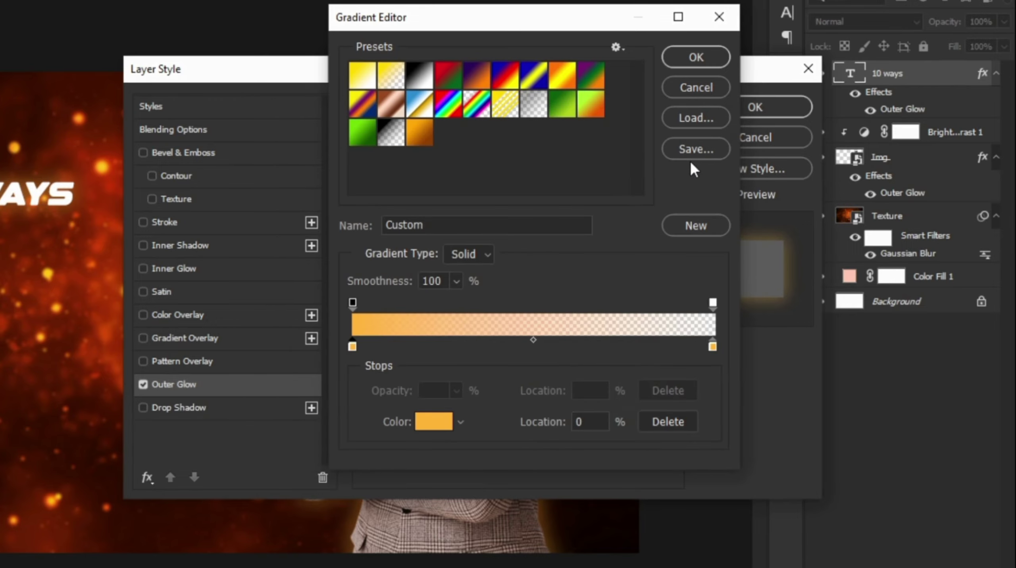
left_click(697, 57)
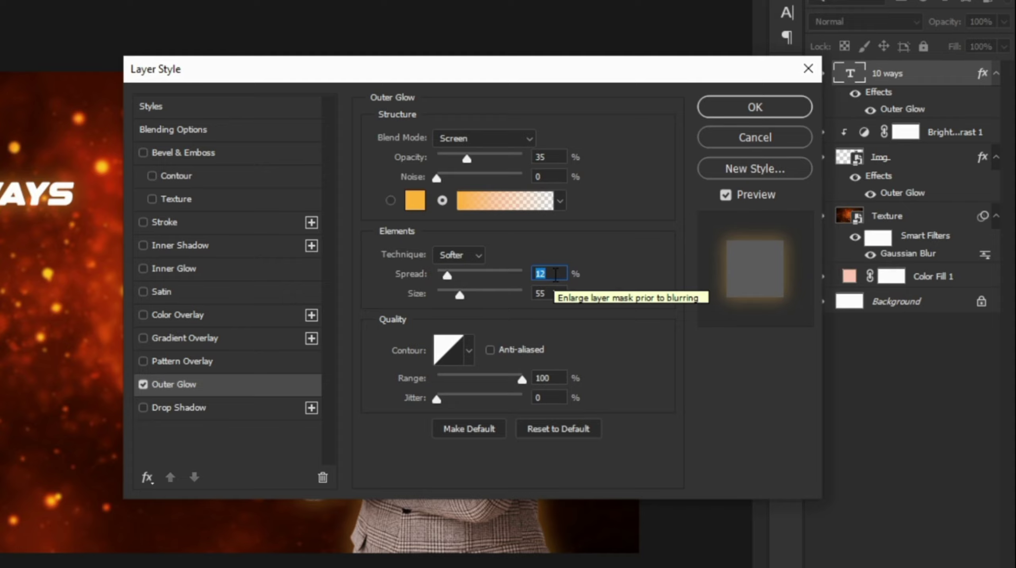
- Set the text's Outer Glow spread to 60% and size to 13 px, and apply the layer style
type("60")
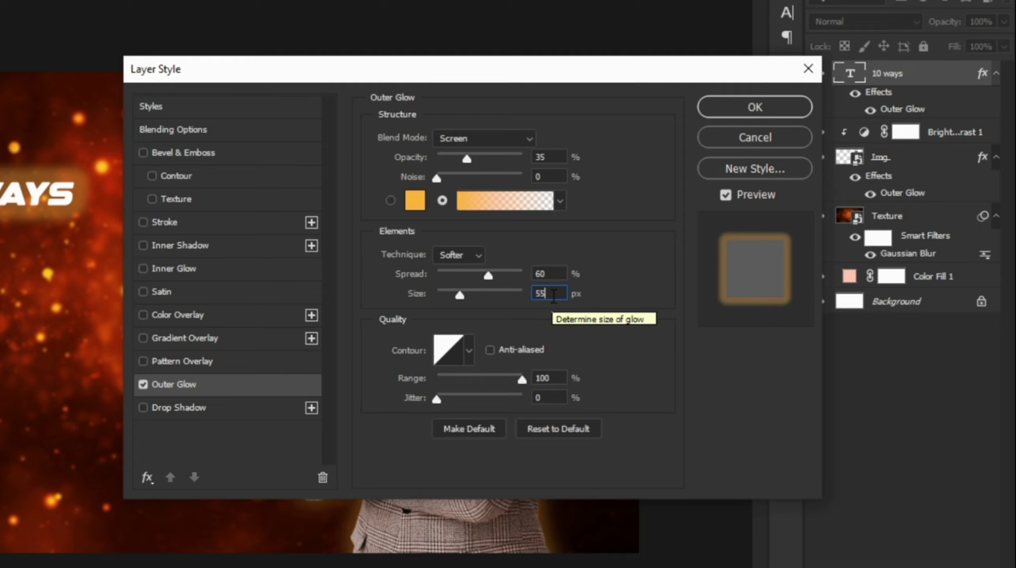
double_click(553, 294)
type("13")
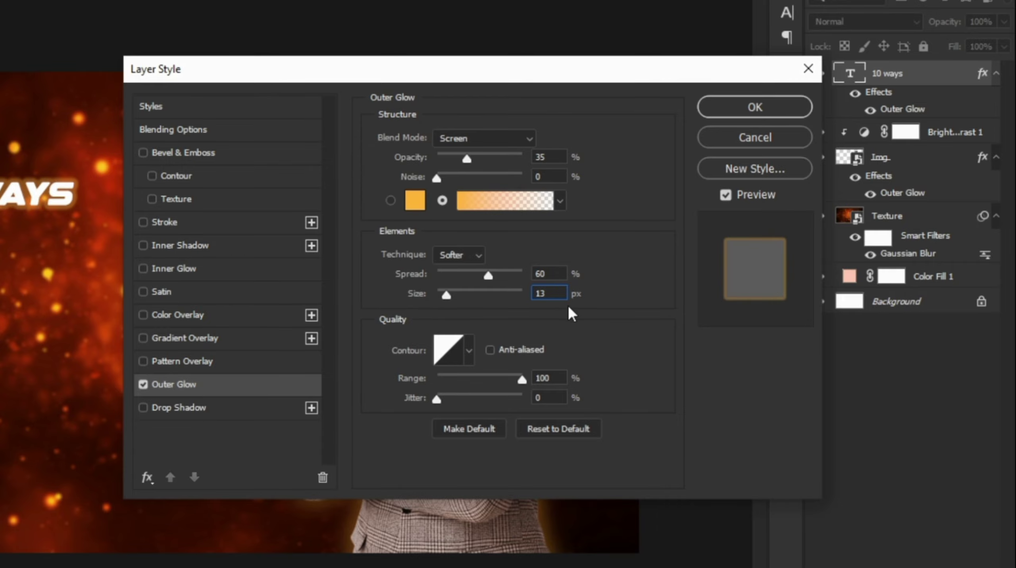
left_click(706, 107)
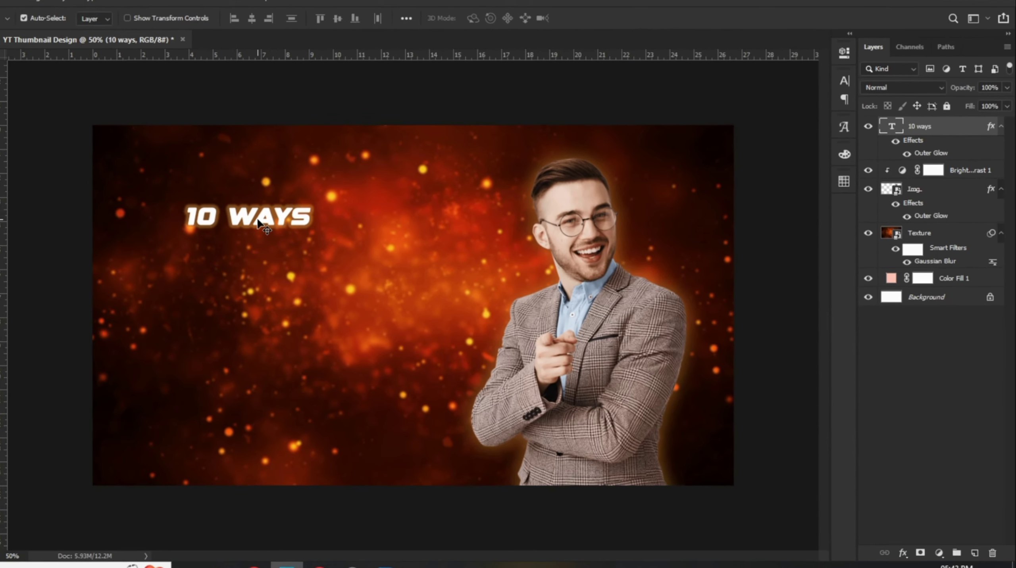
- Scale the "10 WAYS" text up to about 104 pt and place a duplicate of it directly below
key("ctrl+t")
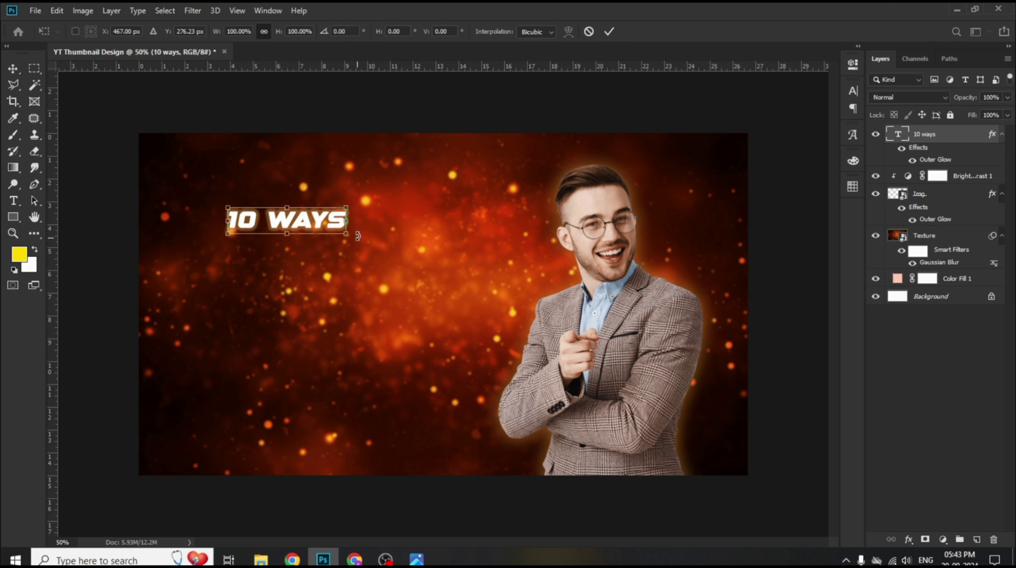
left_click_drag(350, 220, 377, 221)
left_click_drag(310, 221, 303, 266)
left_click(609, 31)
- Replace the text of the lower "10 WAYS" copy with "GROW"
double_click(303, 264)
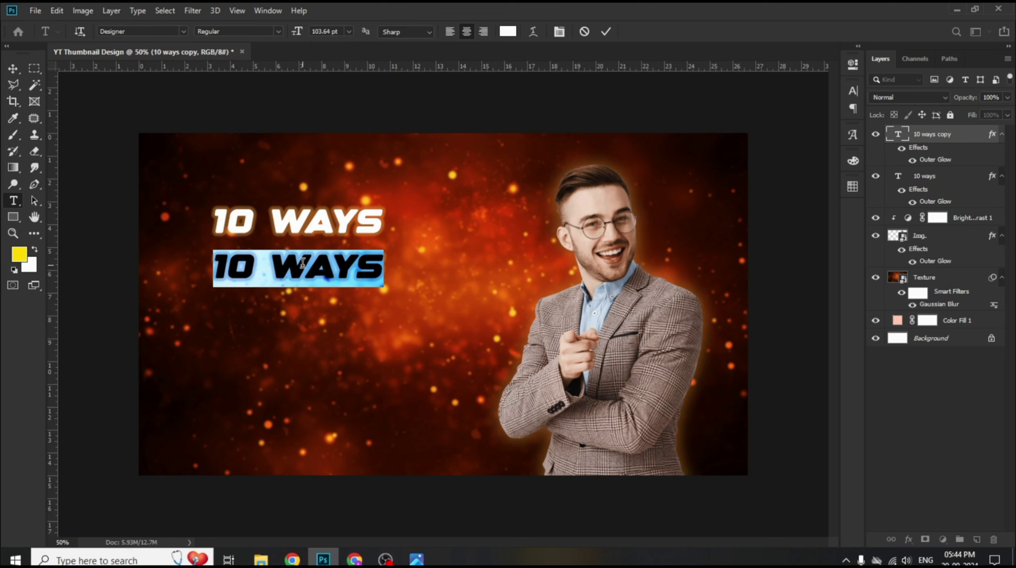
type("GRO")
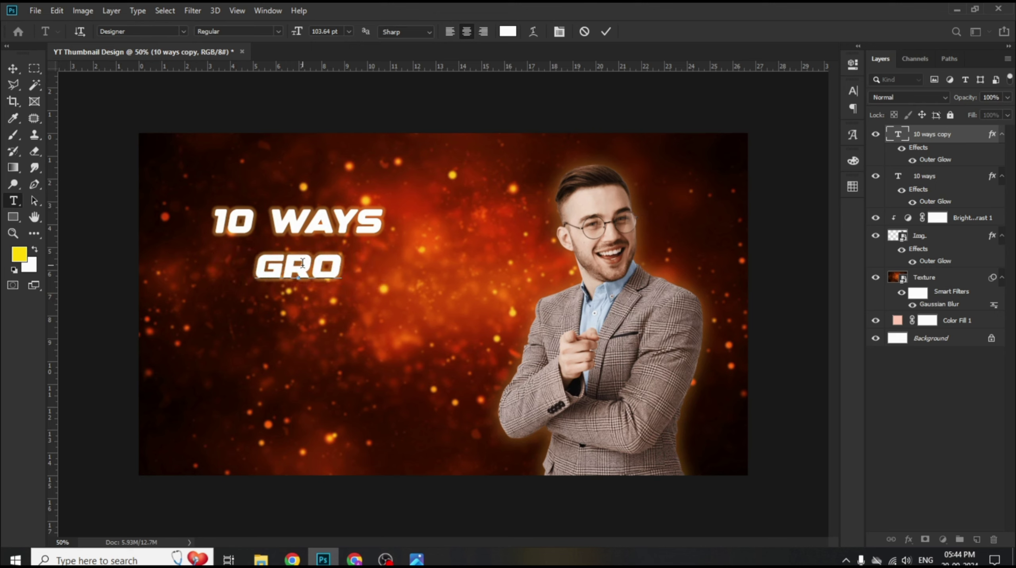
type("W")
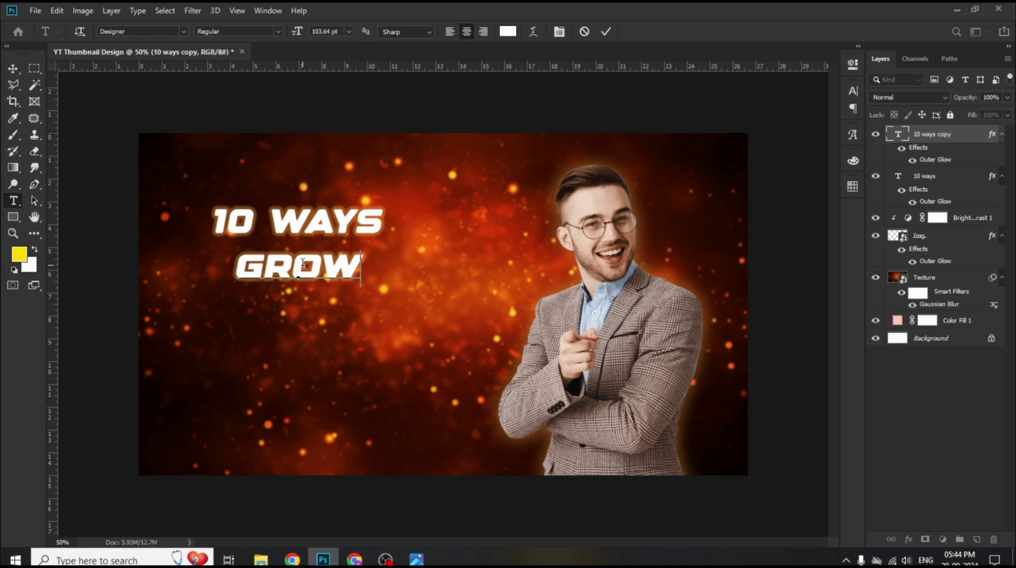
left_click(602, 34)
key("v")
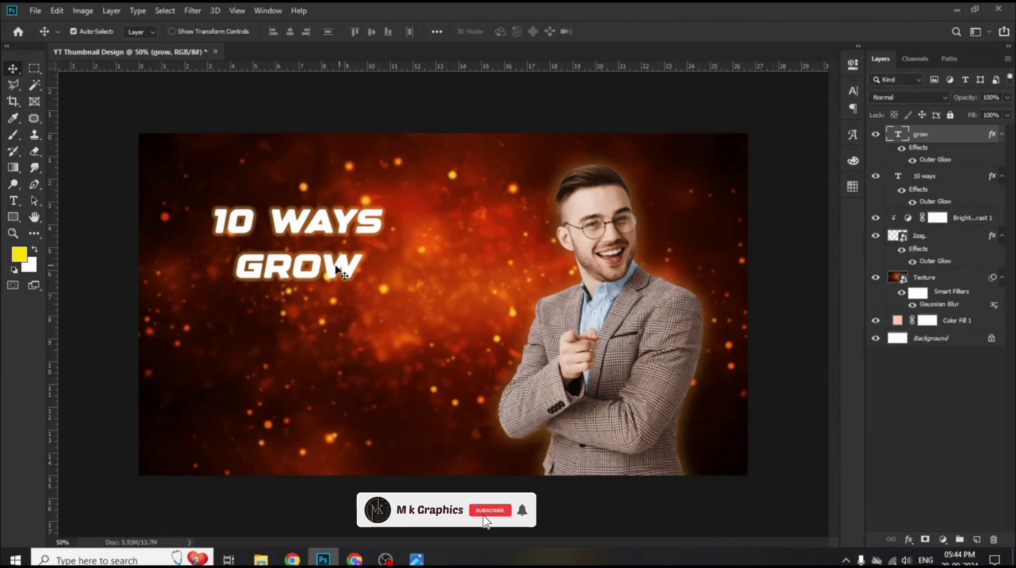
- Duplicate the "GROW" text directly below itself and change the copy to "YOUTUBE"
left_click_drag(334, 272, 334, 311)
double_click(334, 310)
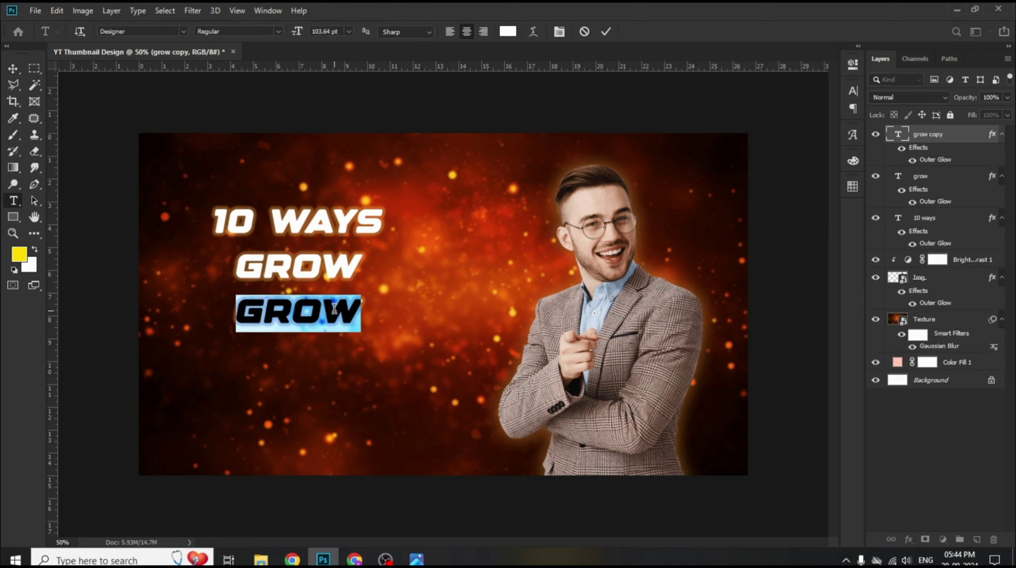
type("yo")
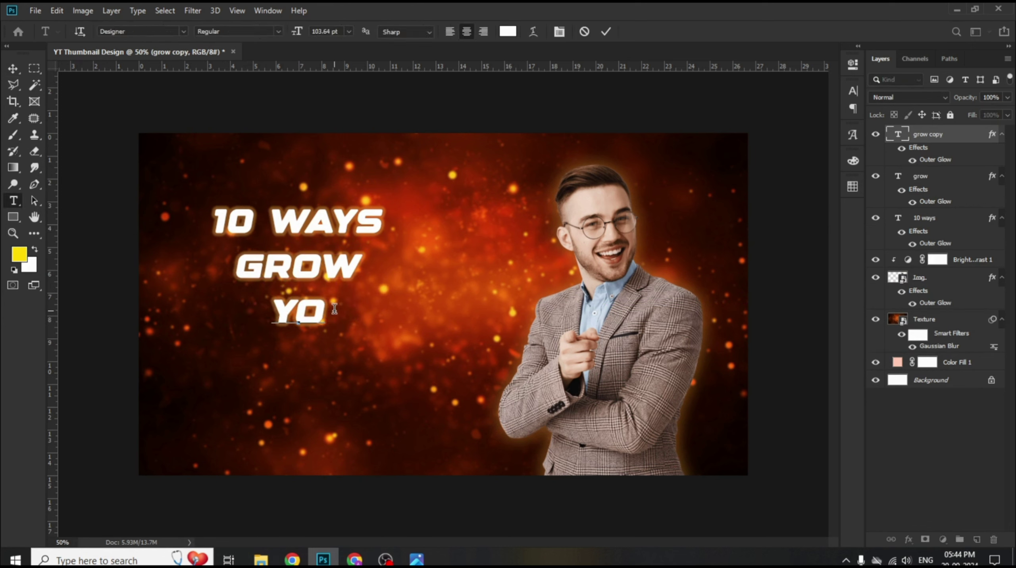
type("utu")
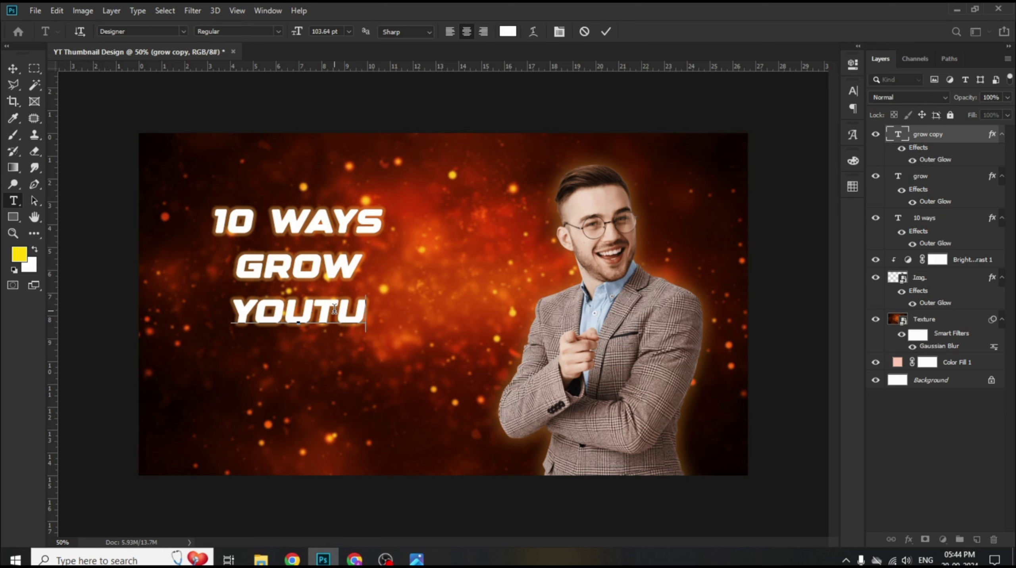
type("be")
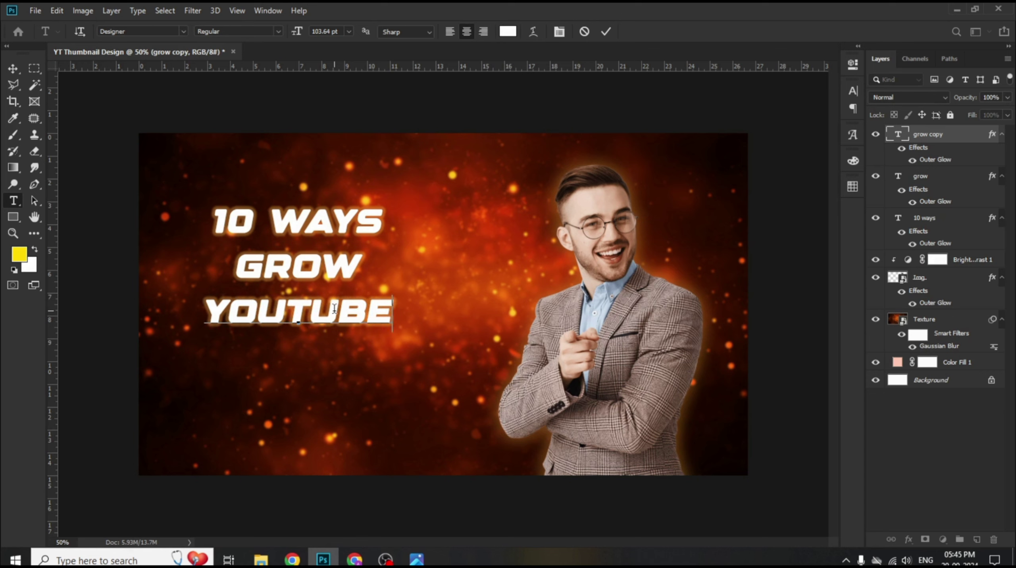
left_click(606, 32)
key("v")
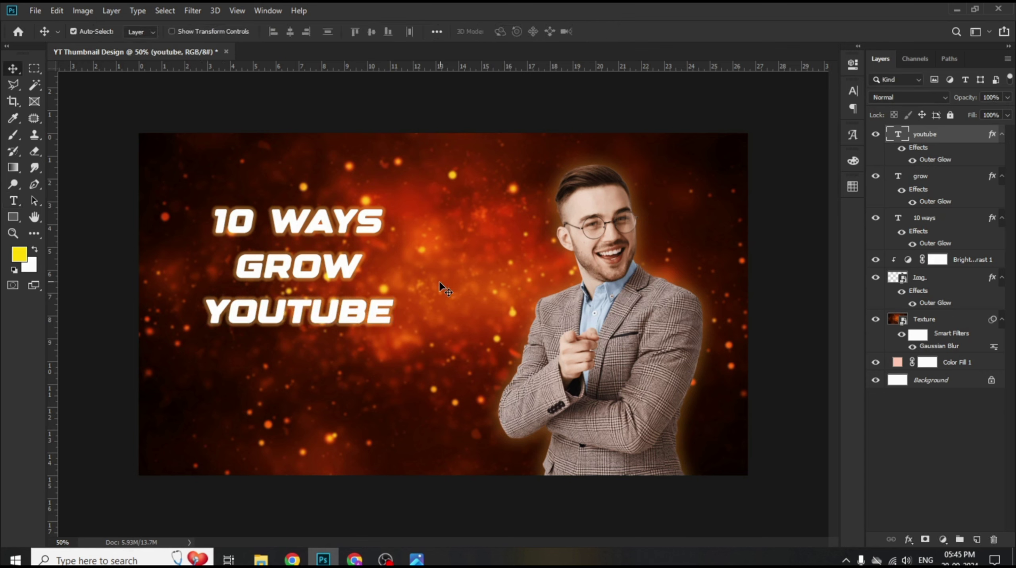
- Duplicate the "YOUTUBE" text directly below itself and change the copy to "CHANNEL"
left_click_drag(345, 329, 345, 359)
double_click(344, 357)
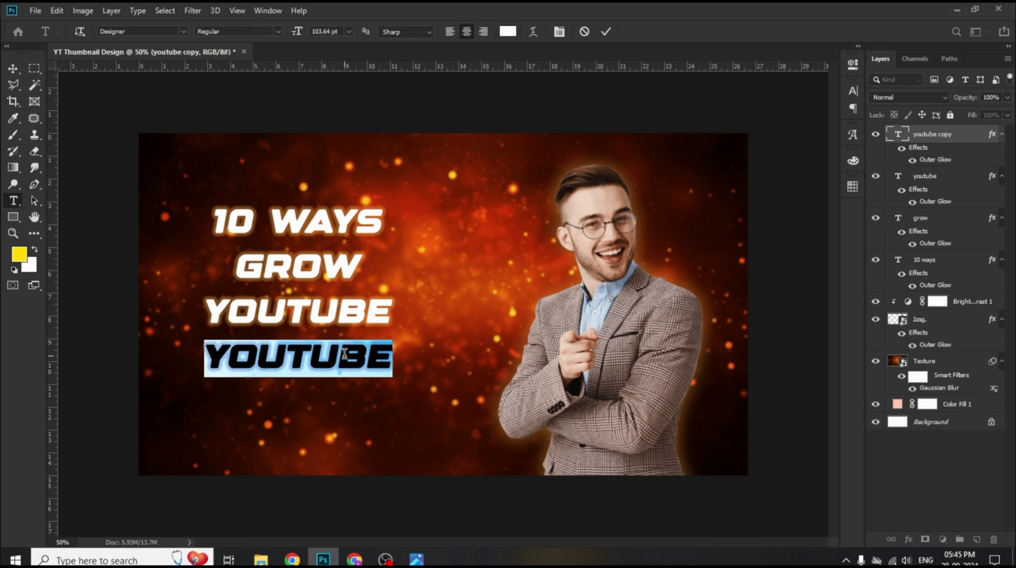
type("CHA")
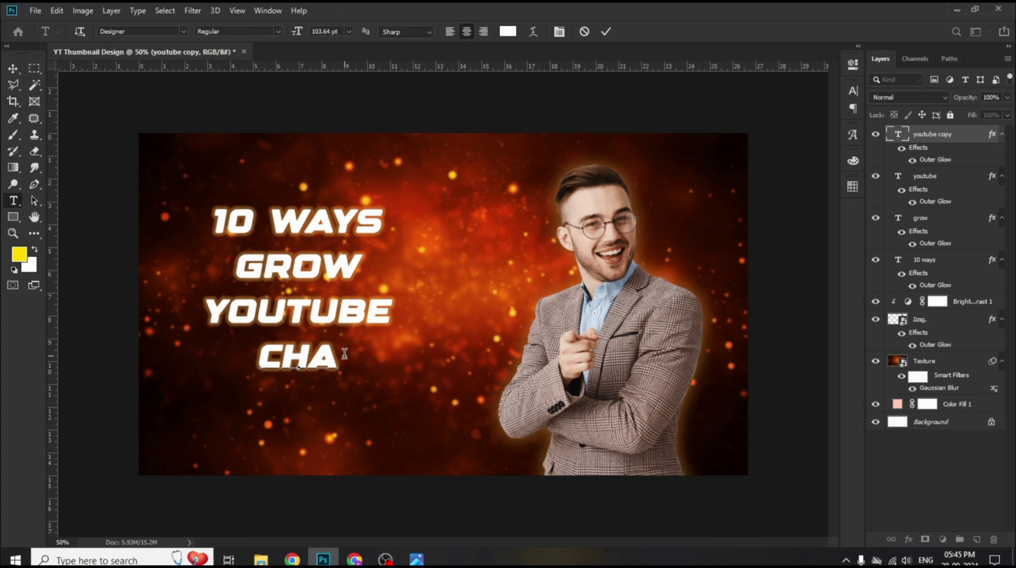
type("NNEL")
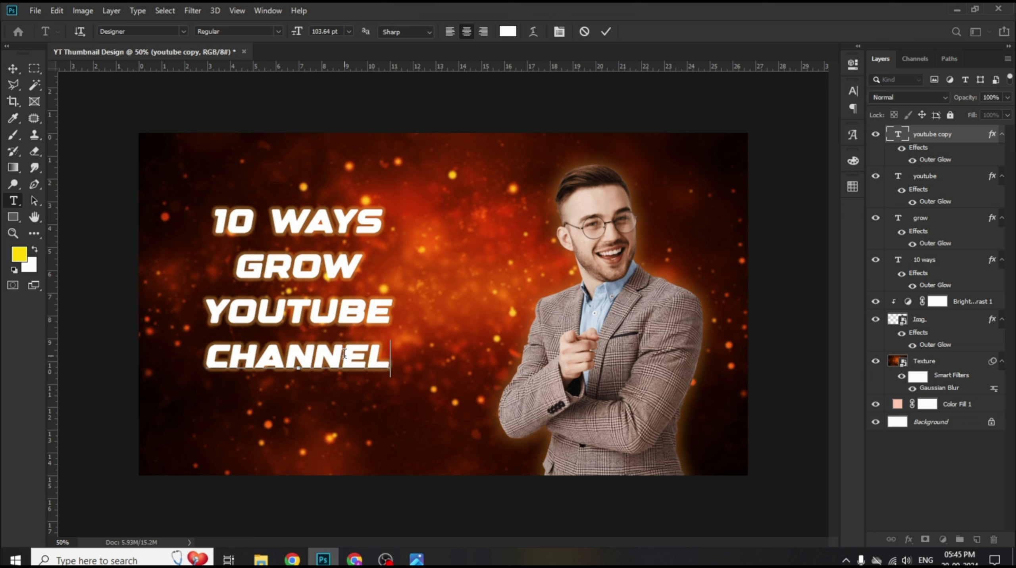
left_click(606, 31)
key("v")
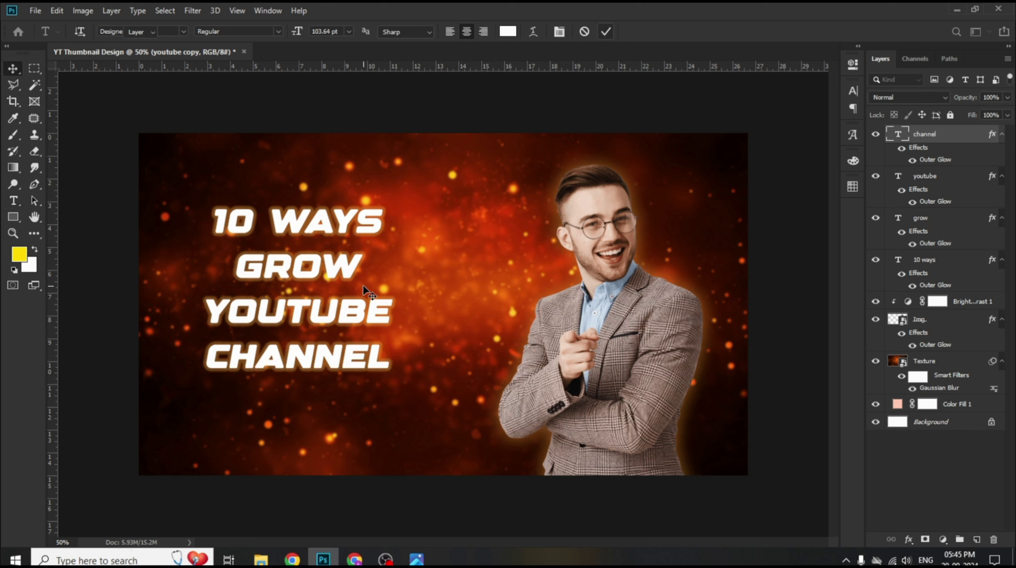
- Duplicate the "CHANNEL" text, change the copy to "YOUR" and move it to the right of "GROW"
left_click_drag(346, 365, 345, 404)
double_click(344, 398)
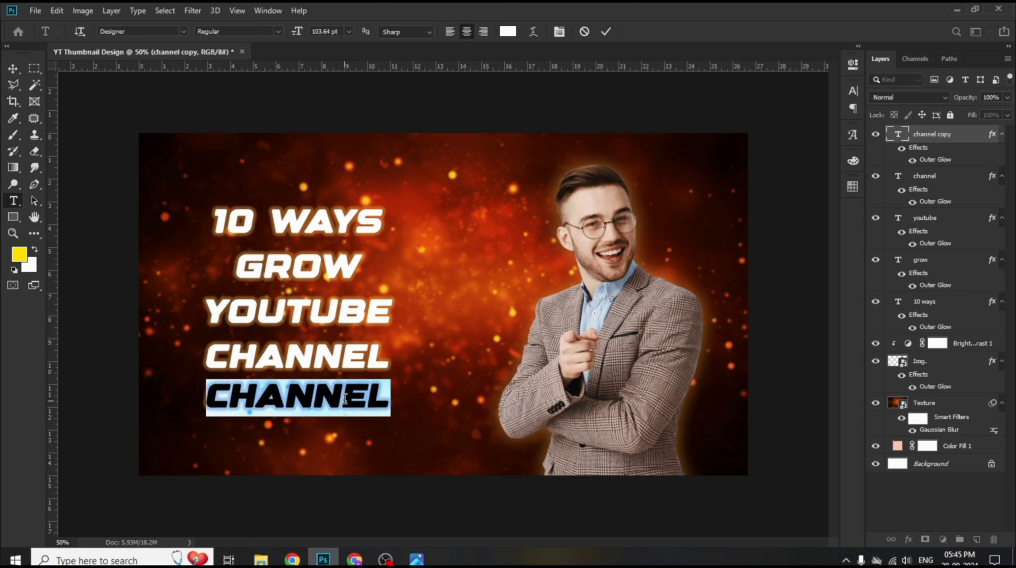
type("YO")
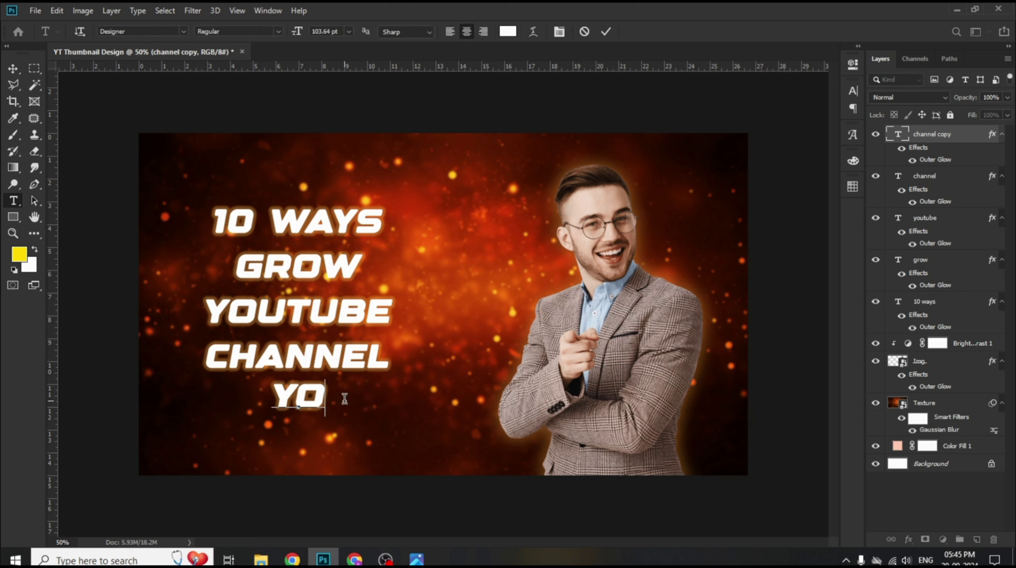
type("UR")
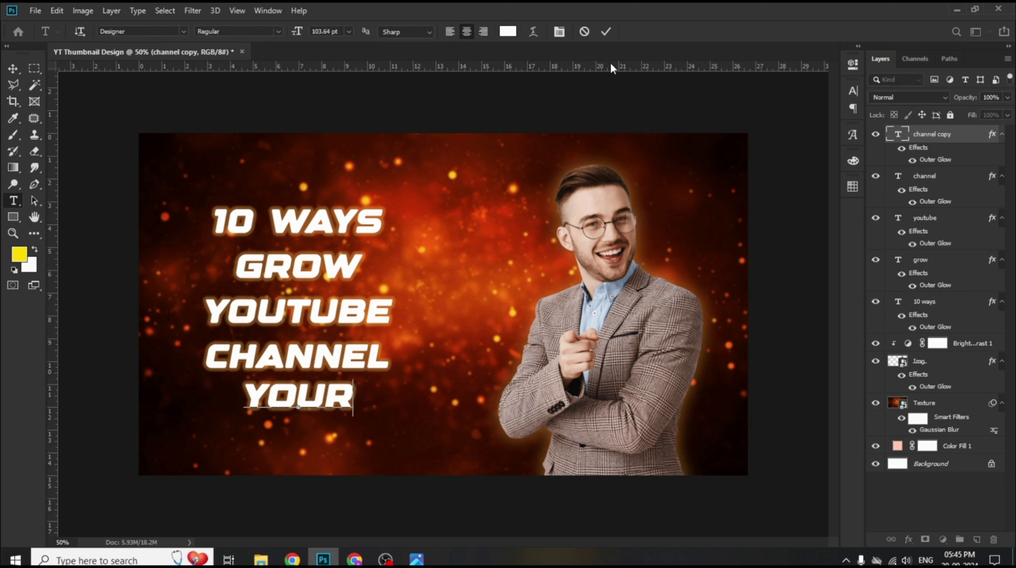
left_click(613, 36)
key("v")
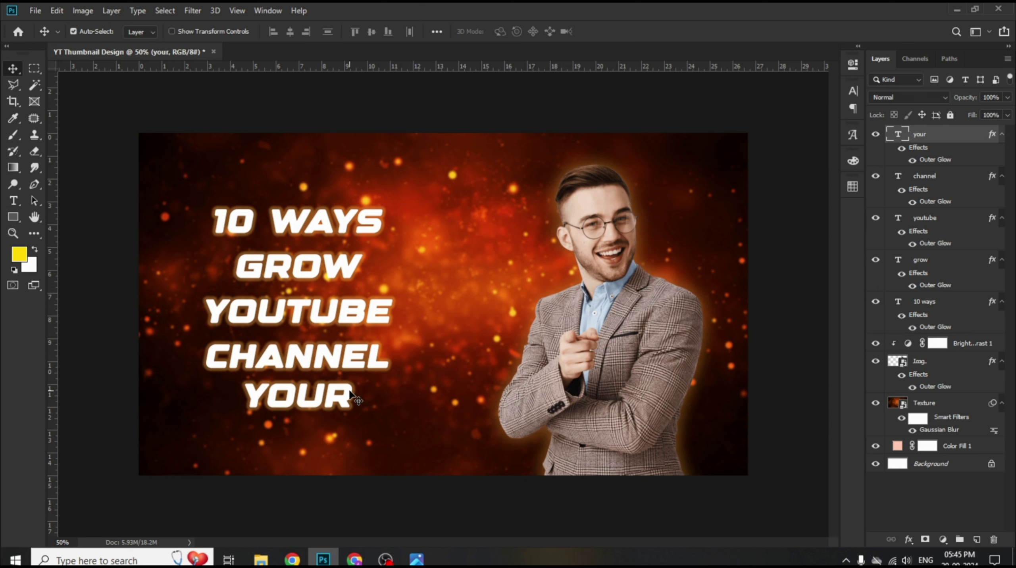
left_click_drag(351, 391, 496, 250)
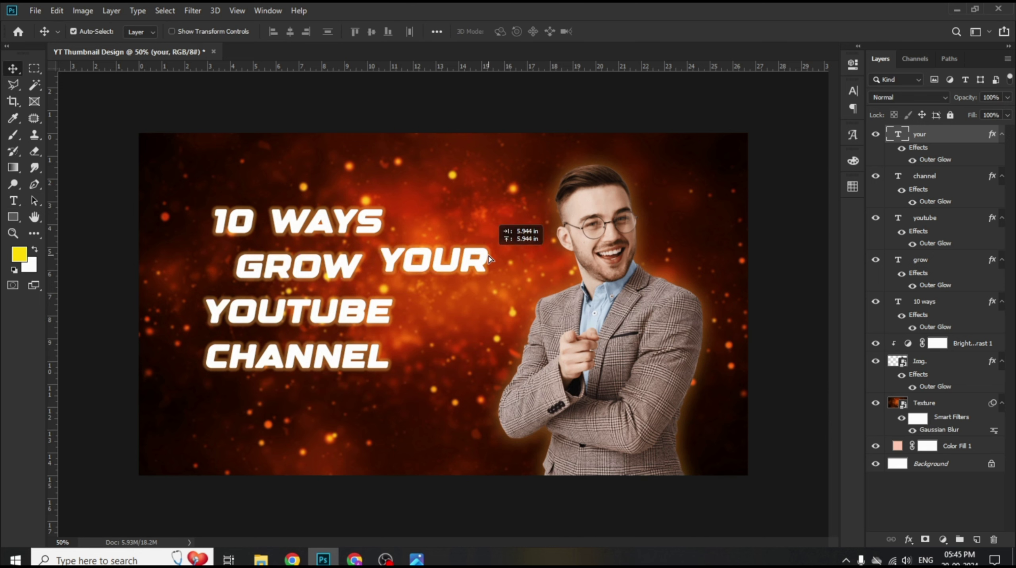
- Change the text beside "GROW" to "TO" and hide that layer's Outer Glow
double_click(470, 266)
type("o")
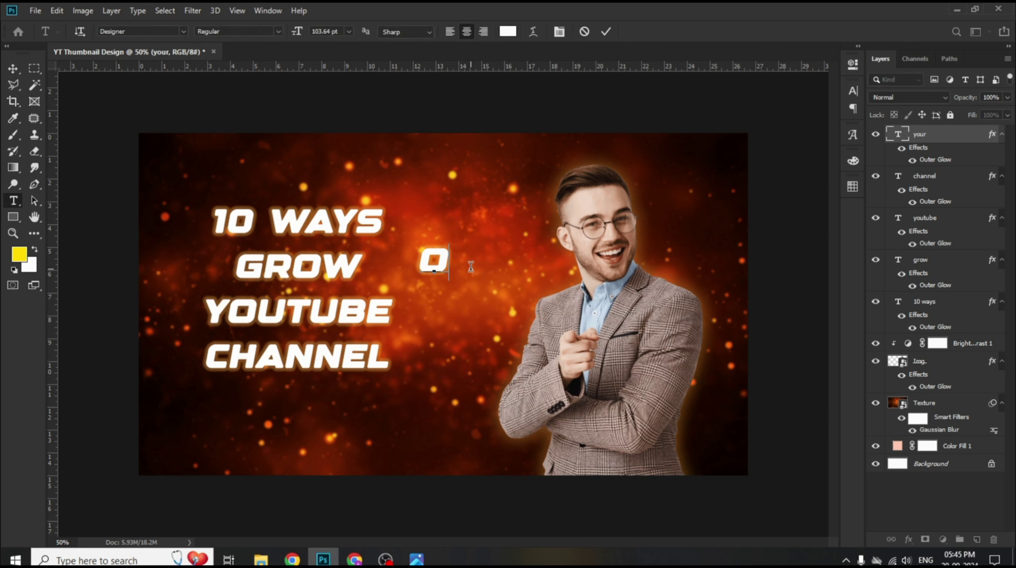
key("BackSpace")
type("to")
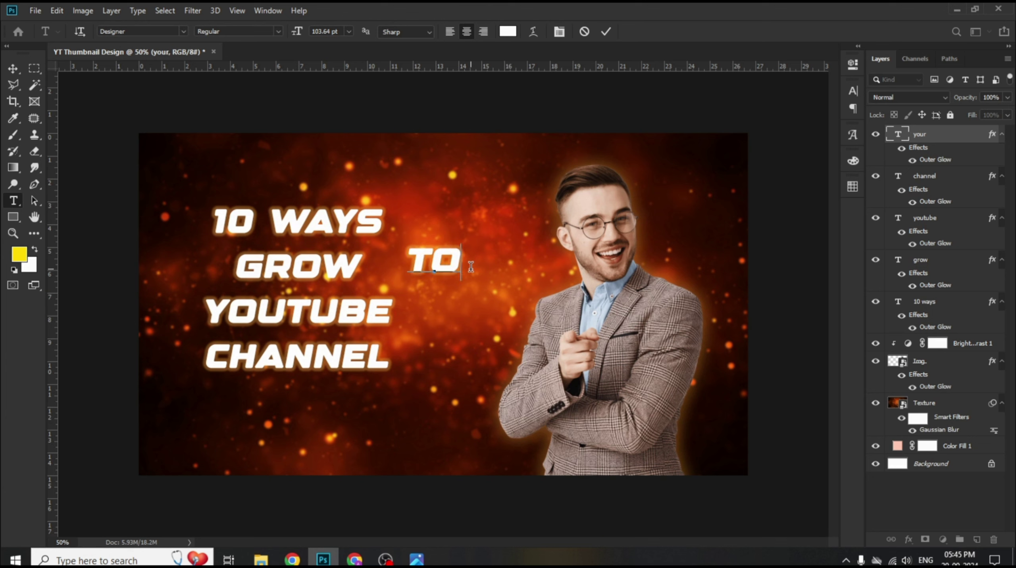
left_click(606, 32)
key("v")
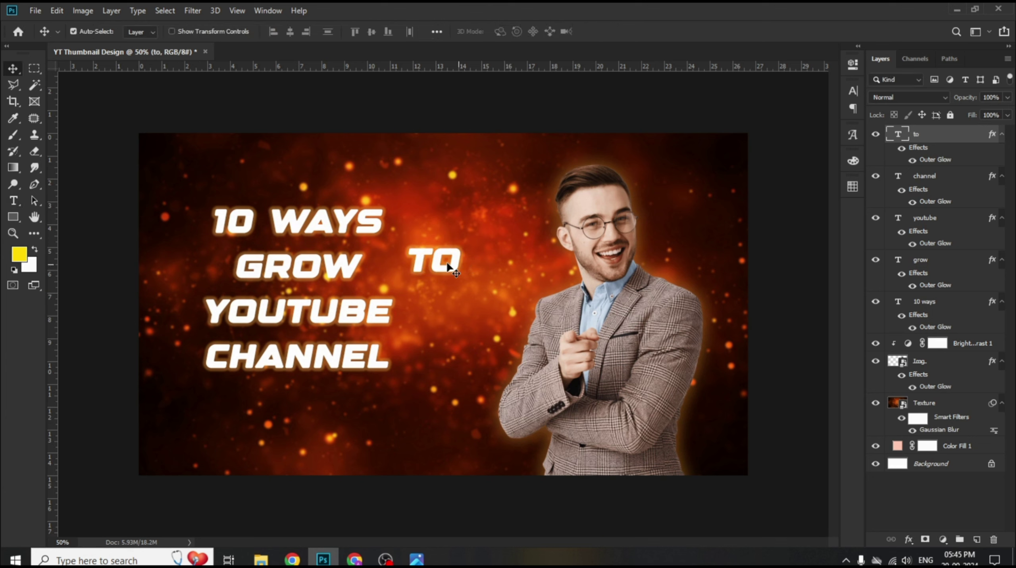
left_click(913, 161)
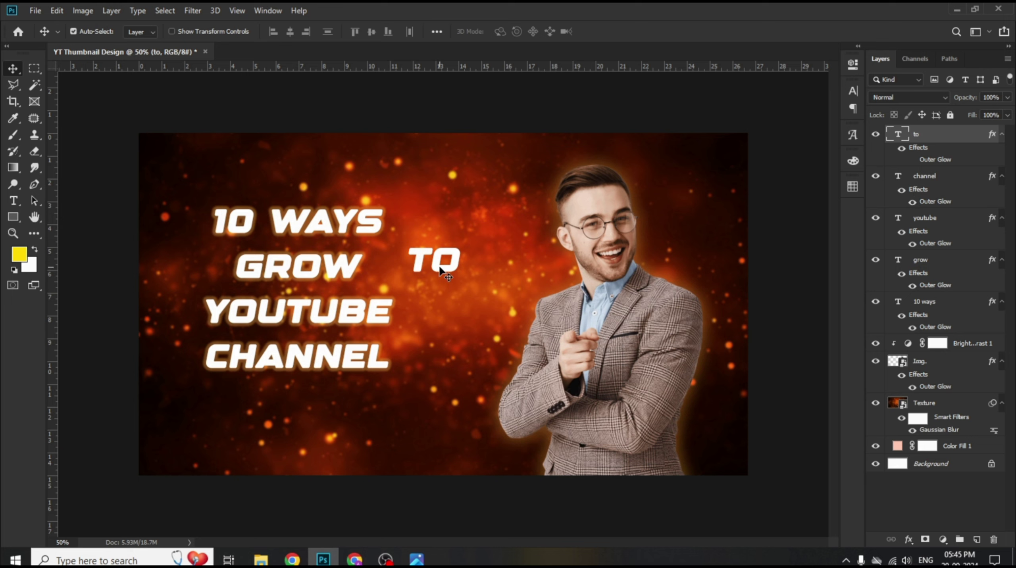
- Duplicate the "TO" text just below itself and change the copy to "YOUR"
left_click_drag(442, 271, 455, 313, "alt")
double_click(455, 312)
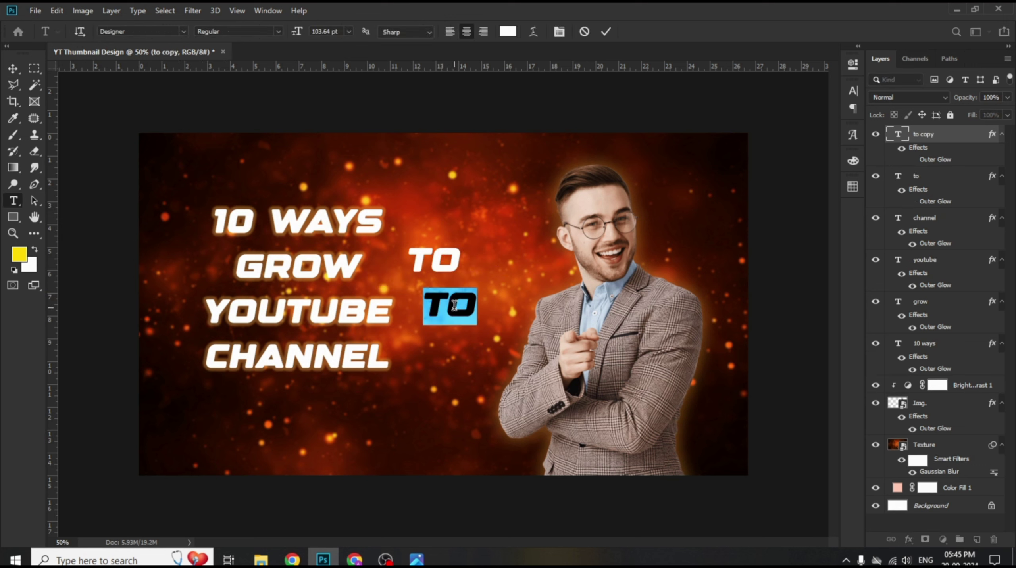
left_click(454, 306)
key("BackSpace")
type("YO")
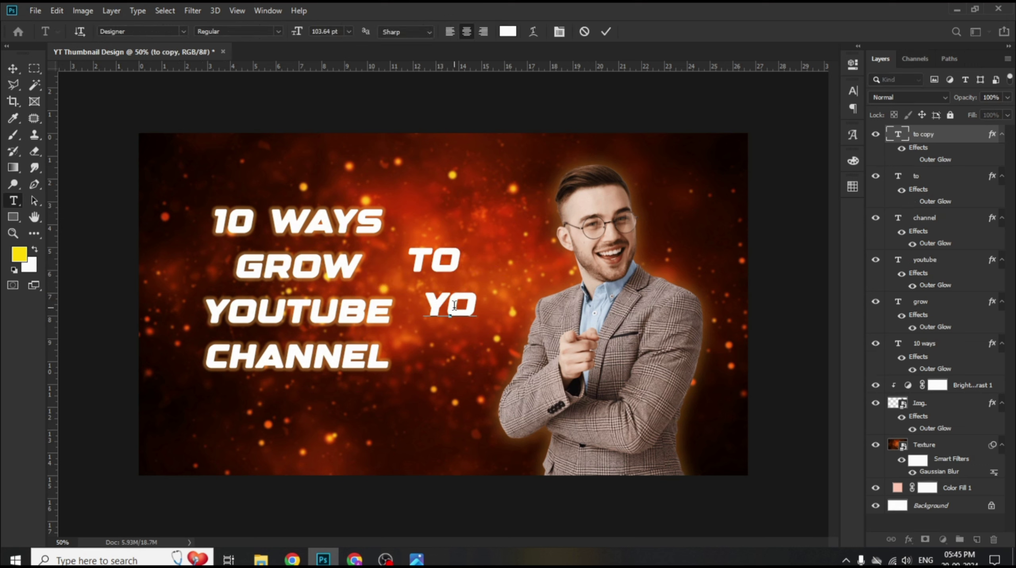
type("UR")
left_click(606, 32)
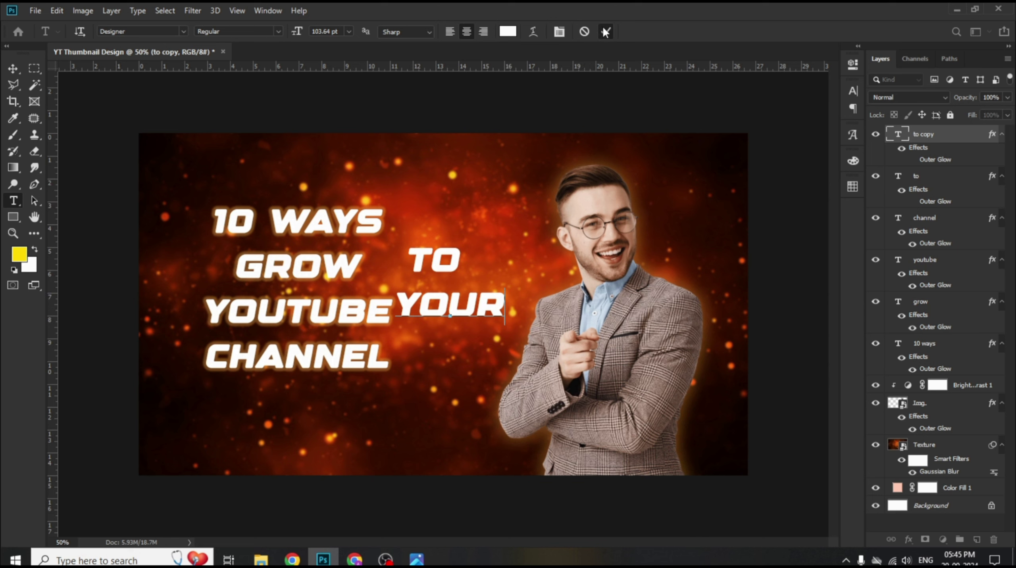
- Stack "TO" closely above "YOUR" with their left edges aligned, placing "YOUR" level with "GROW" beside the man
key("v")
left_click_drag(449, 253, 475, 229)
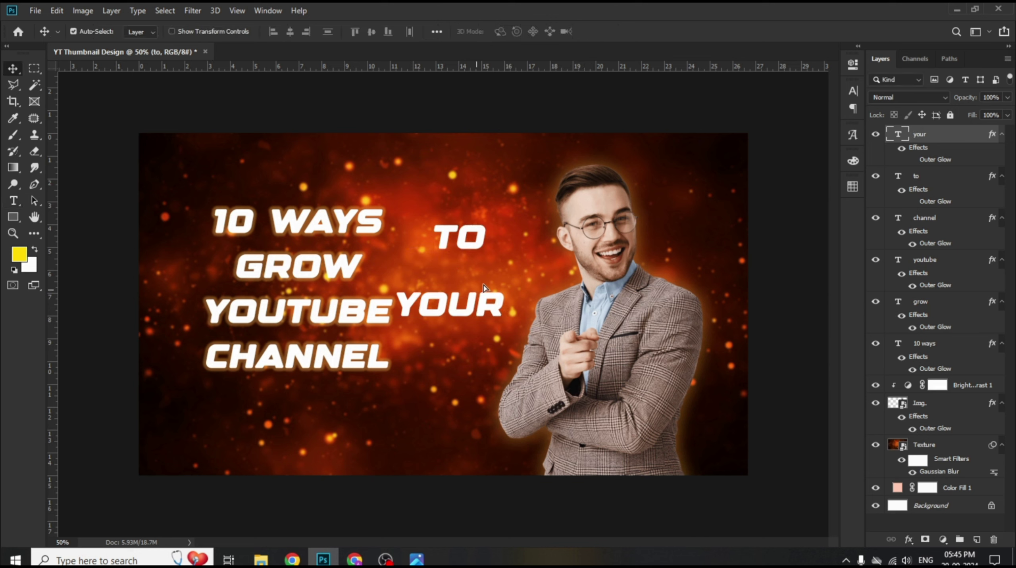
left_click_drag(460, 315, 498, 275)
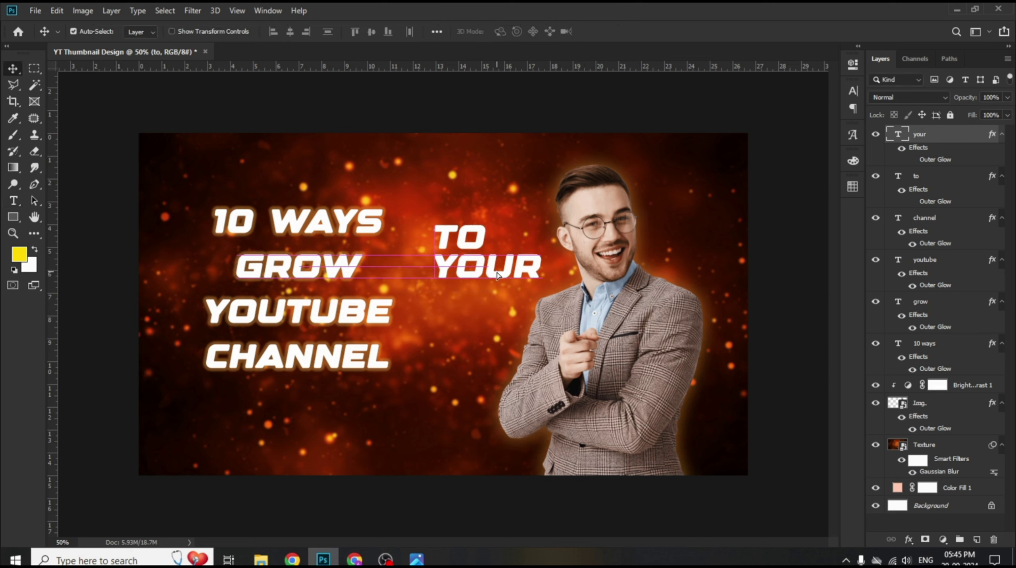
- Recolour the "GROW" text to the yellow foreground colour (ffd800)
left_click(300, 273)
double_click(301, 272)
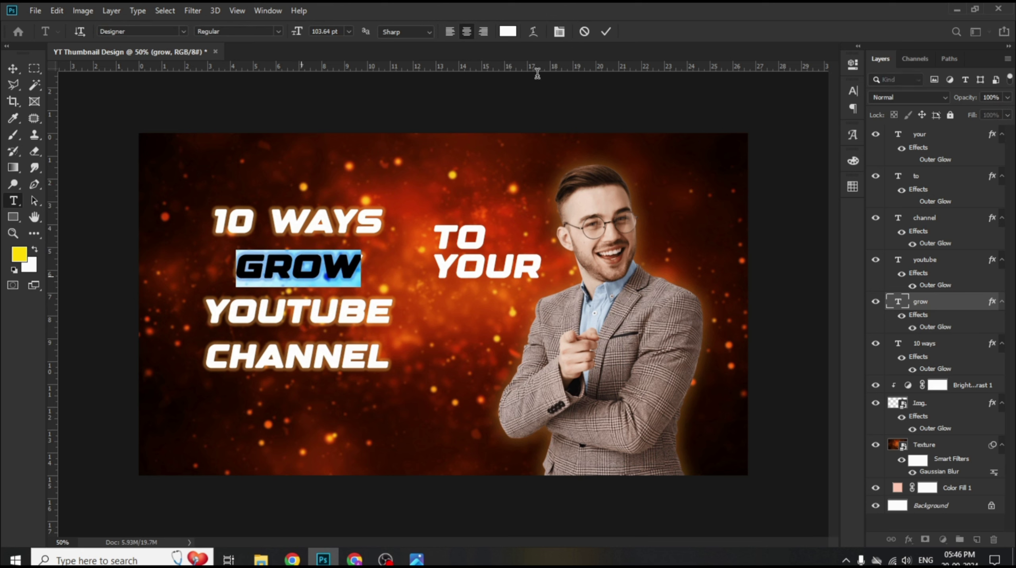
left_click(511, 30)
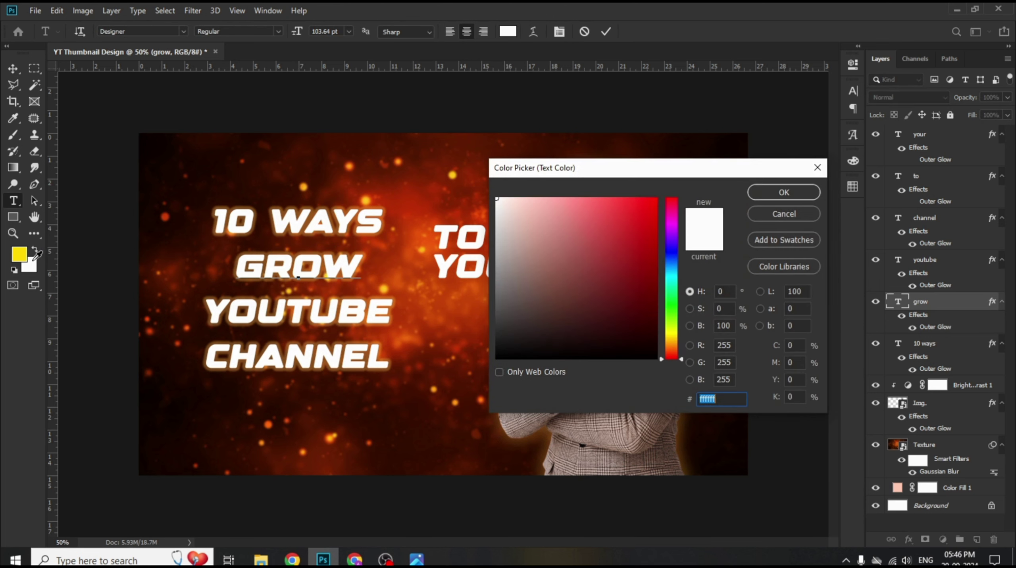
left_click(24, 253)
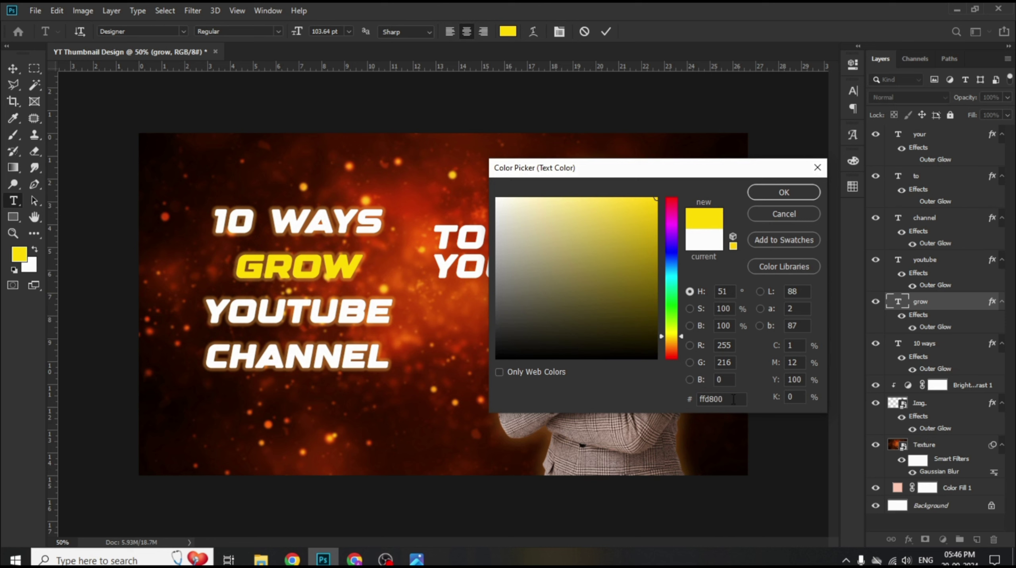
left_click(780, 194)
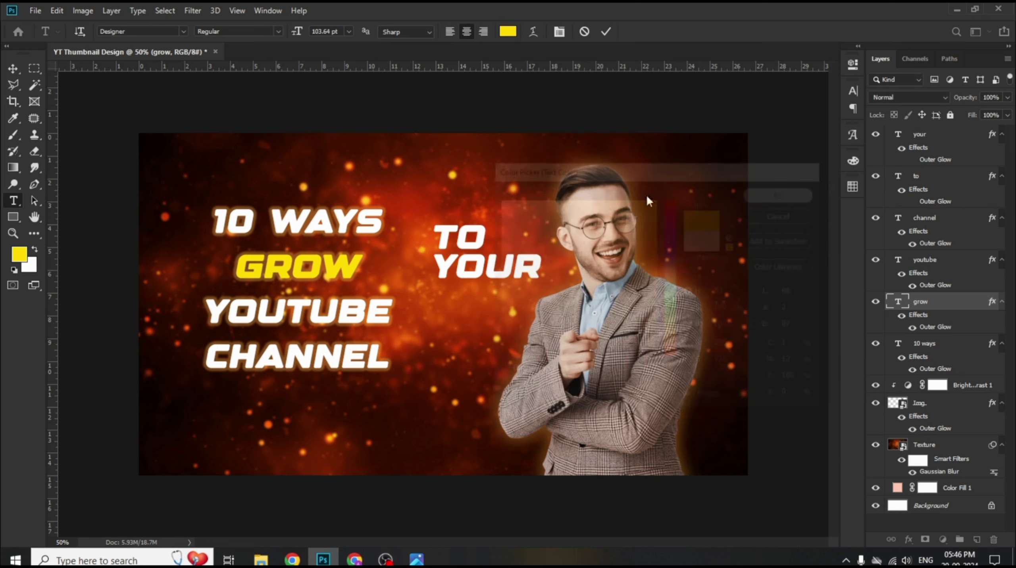
- Commit the "GROW" recolour and recolour the "TO" text to the same yellow foreground colour
left_click(605, 34)
key("v")
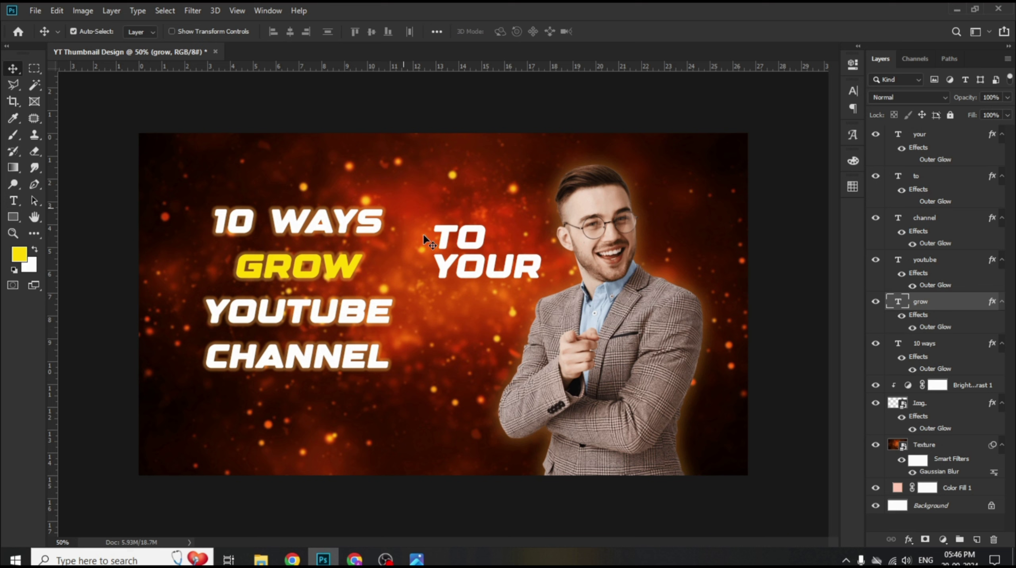
left_click(465, 240)
double_click(465, 240)
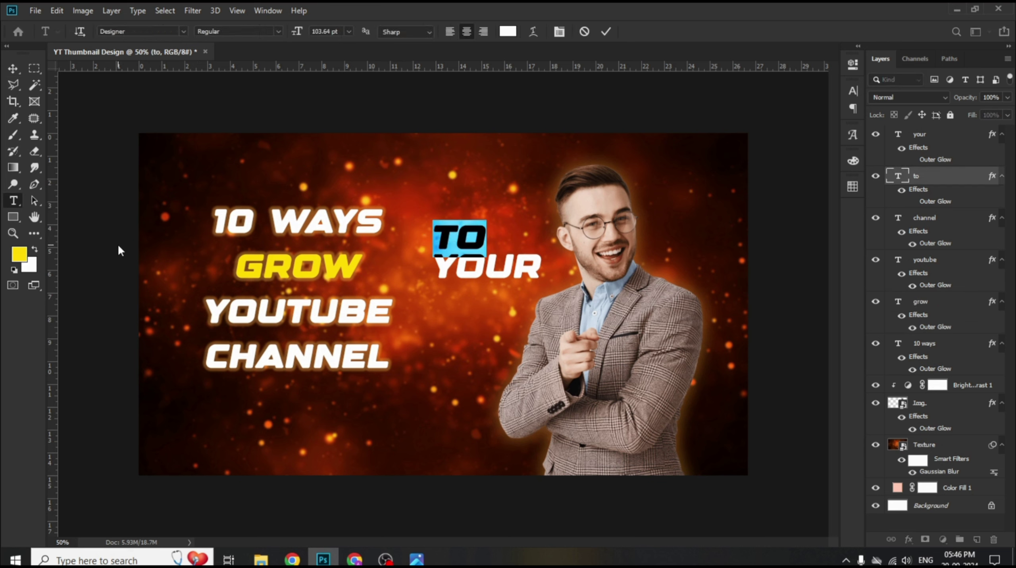
left_click(511, 32)
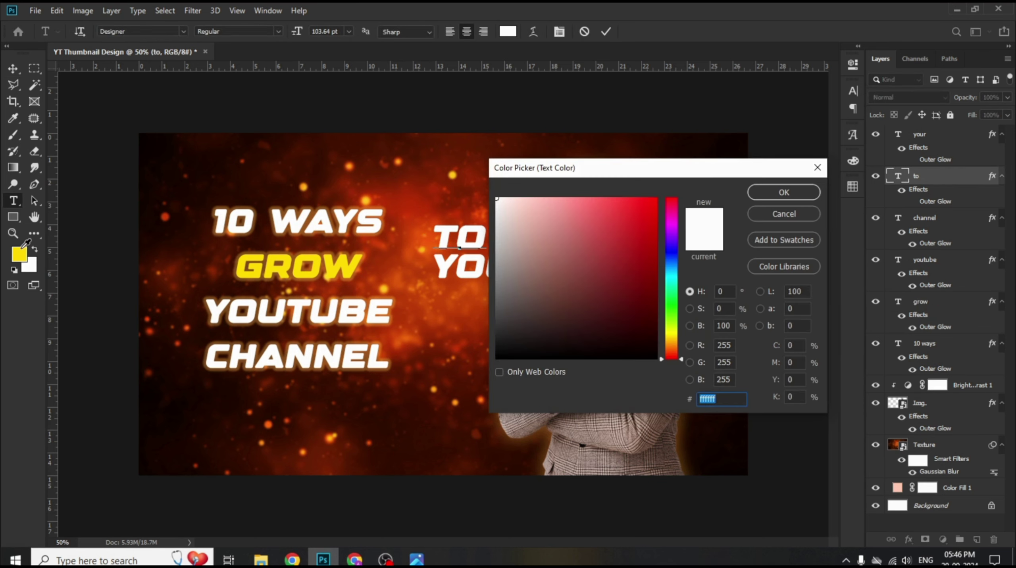
left_click(22, 250)
left_click(783, 192)
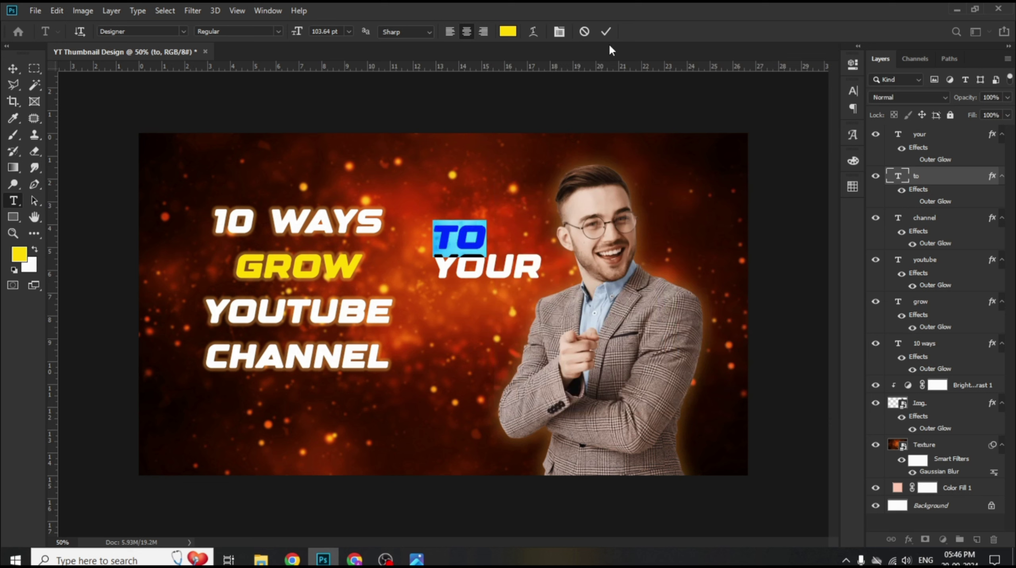
left_click(606, 32)
key("v")
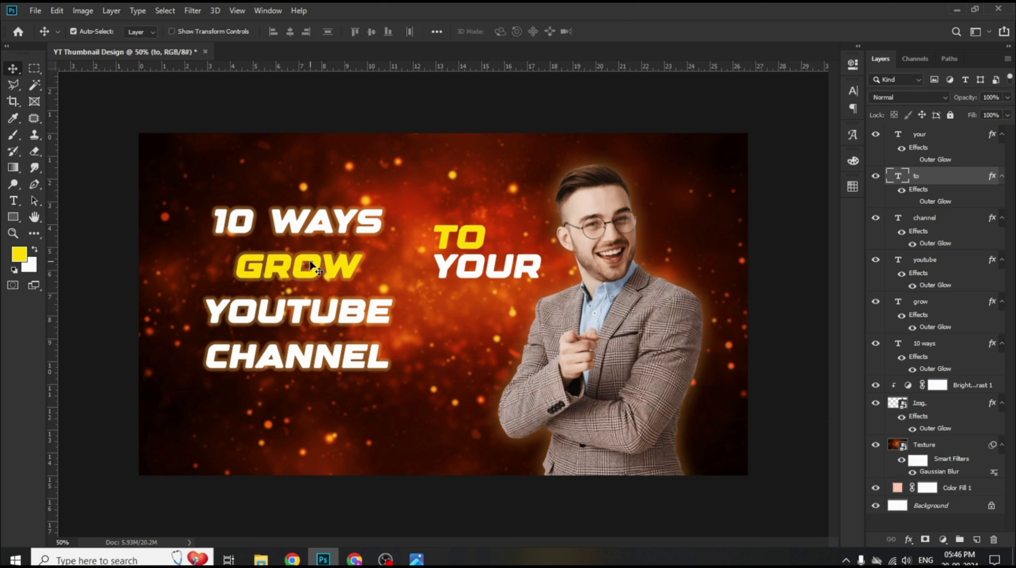
- Enlarge the "GROW" text to about 197% from its centre so it fills the gap between "10 WAYS" and "YOUTUBE"
left_click(312, 266)
key("ctrl+t")
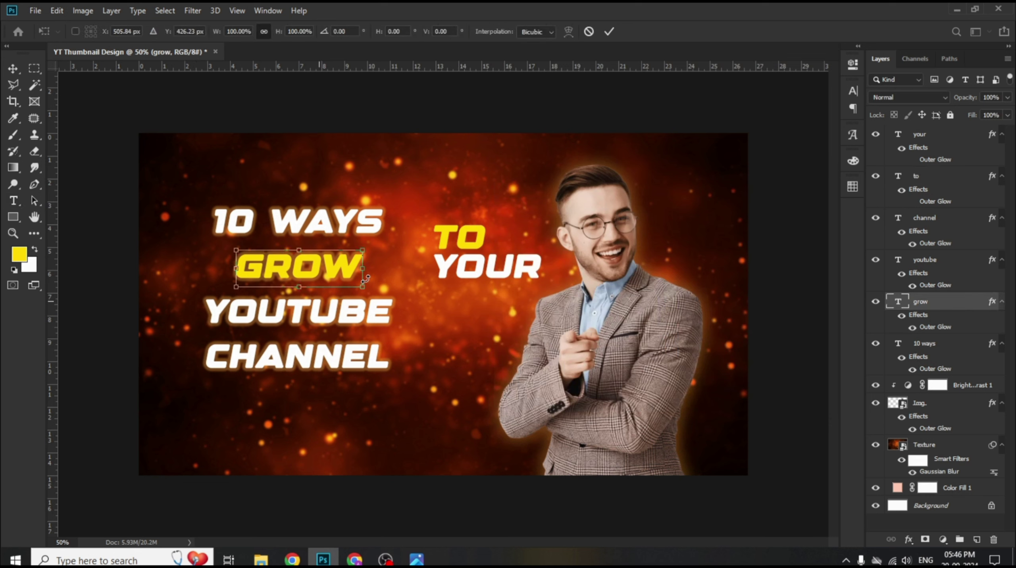
left_click_drag(365, 279, 424, 280)
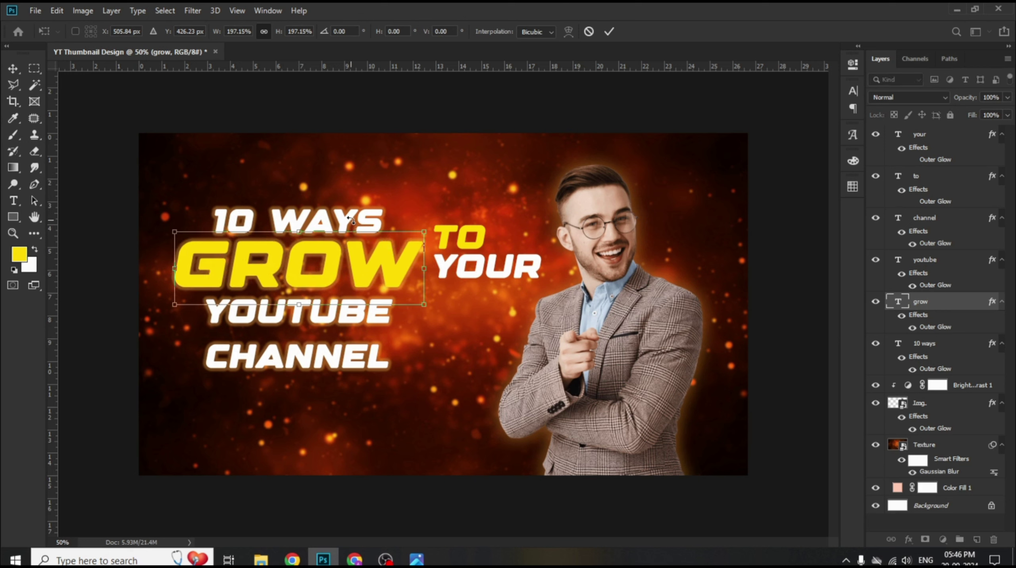
left_click(608, 31)
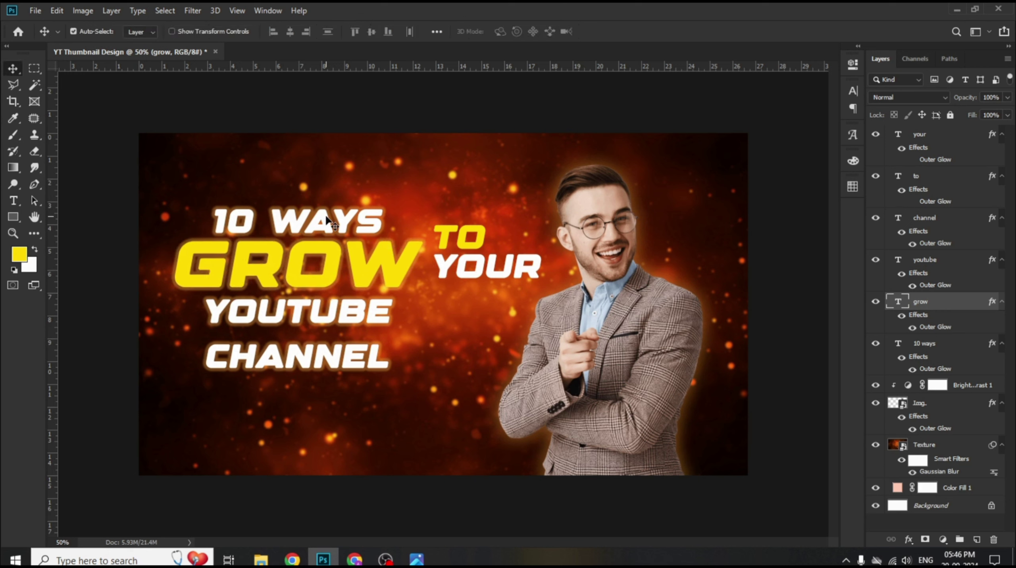
- Scale "10 WAYS" up to about 116% and set it above "GROW" with their left edges nearly aligned
left_click_drag(328, 221, 365, 219)
key("ctrl+t")
mouse_move(294, 222)
left_mouse_down()
mouse_move(308, 211)
mouse_move(309, 222)
left_mouse_up()
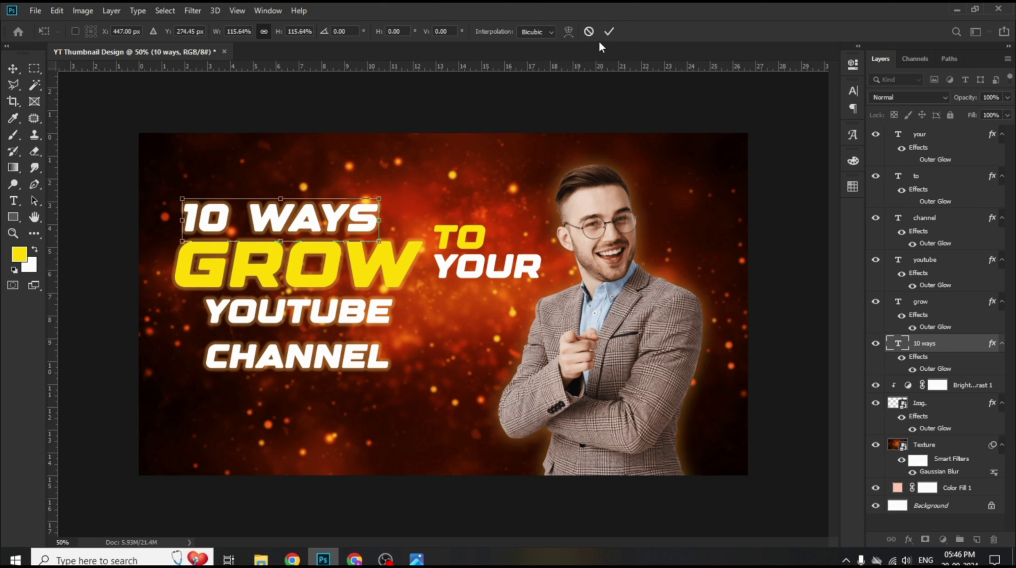
left_click(609, 32)
- Move "CHANNEL" down to make room and enlarge "YOUTUBE" to about 151%, aligning its left edge with "GROW" just above
left_click_drag(333, 366, 335, 400)
left_click(358, 309)
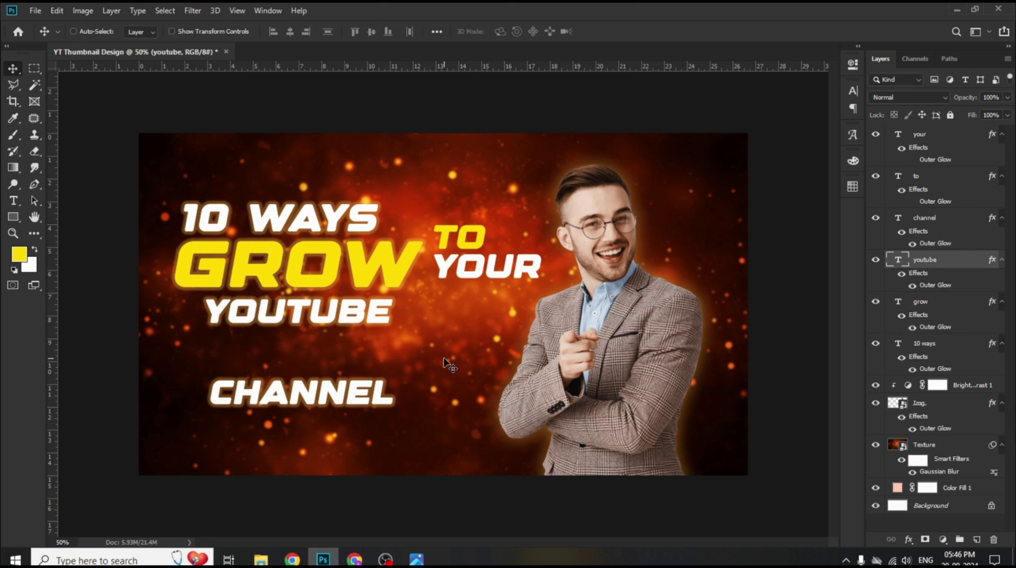
key("ctrl+t")
left_click_drag(396, 315, 462, 319)
left_click_drag(327, 308, 330, 310)
left_click_drag(497, 318, 468, 322)
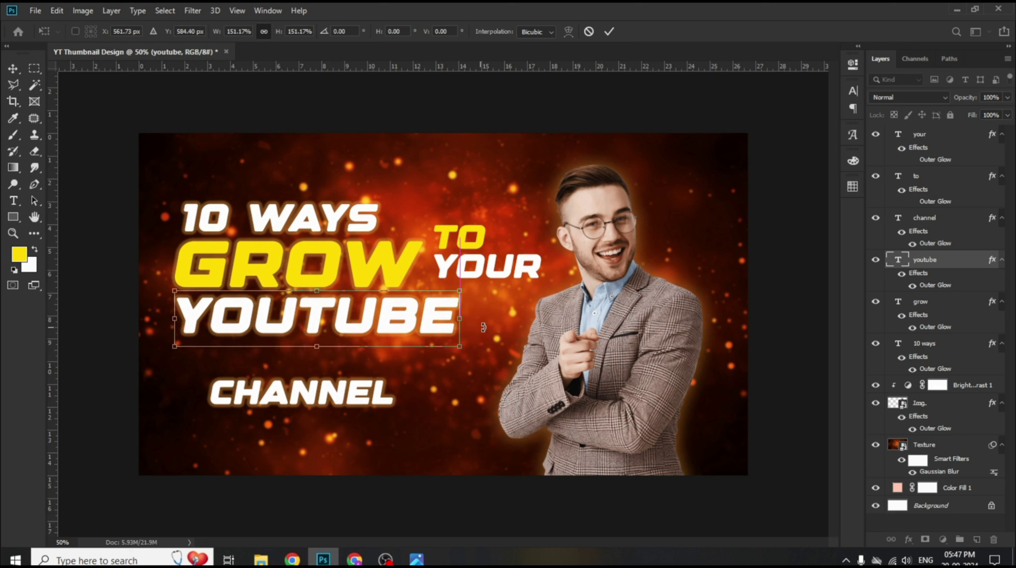
left_click(610, 31)
- Position "CHANNEL" directly below "YOUTUBE" with their right edges aligned
left_click(382, 379)
left_click_drag(382, 378, 430, 360)
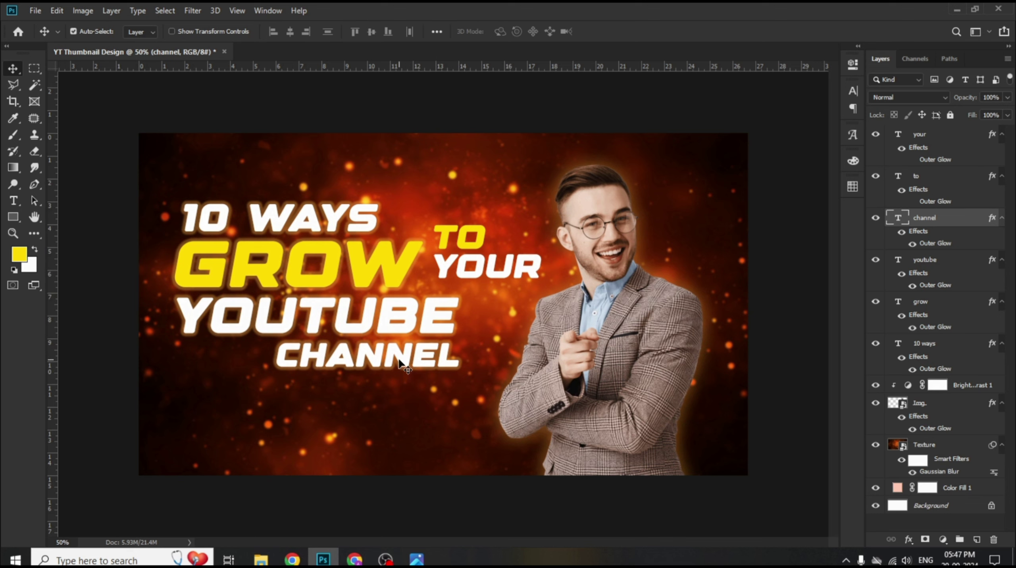
key("ctrl+t")
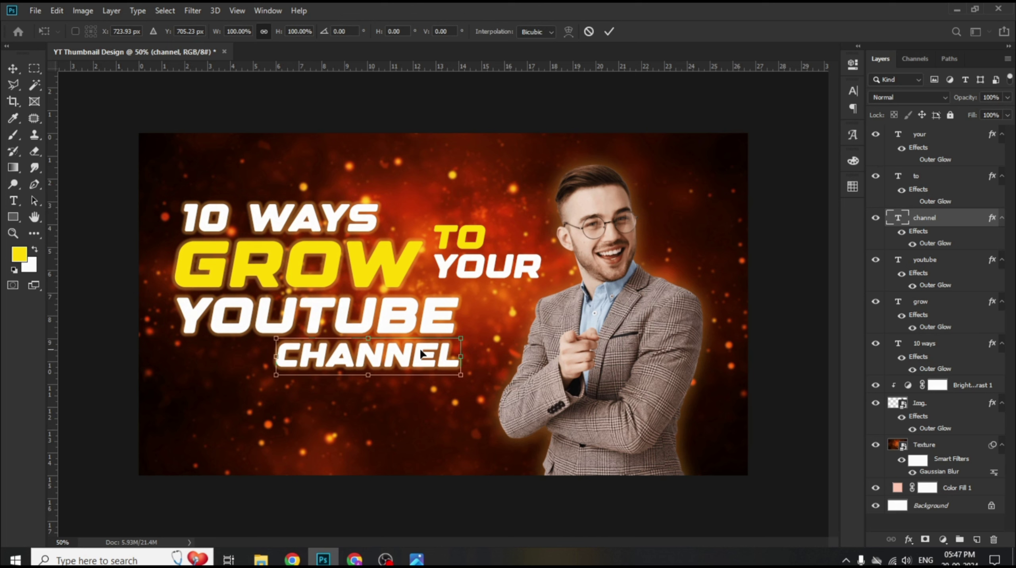
left_click_drag(444, 357, 442, 358)
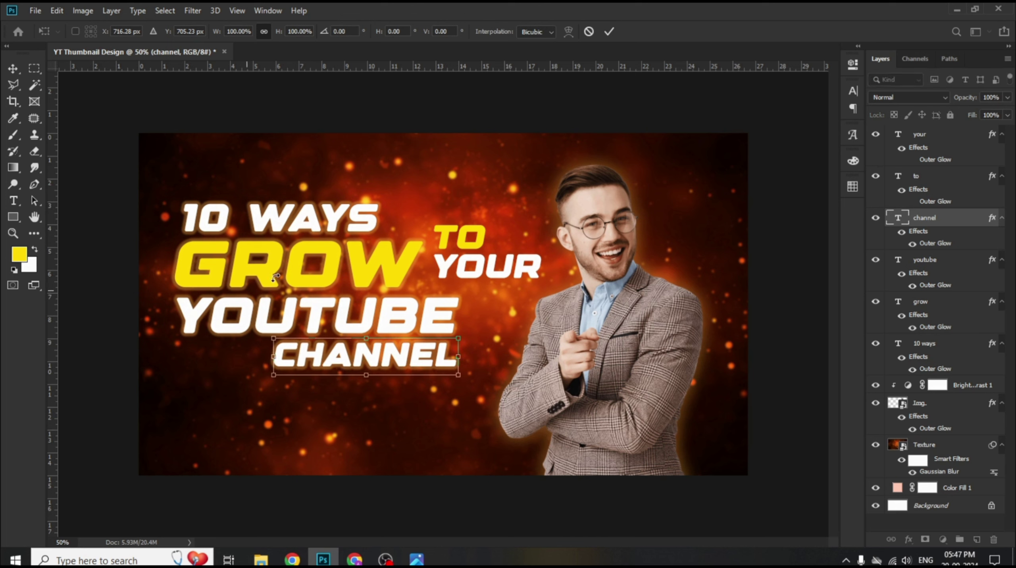
left_click(609, 32)
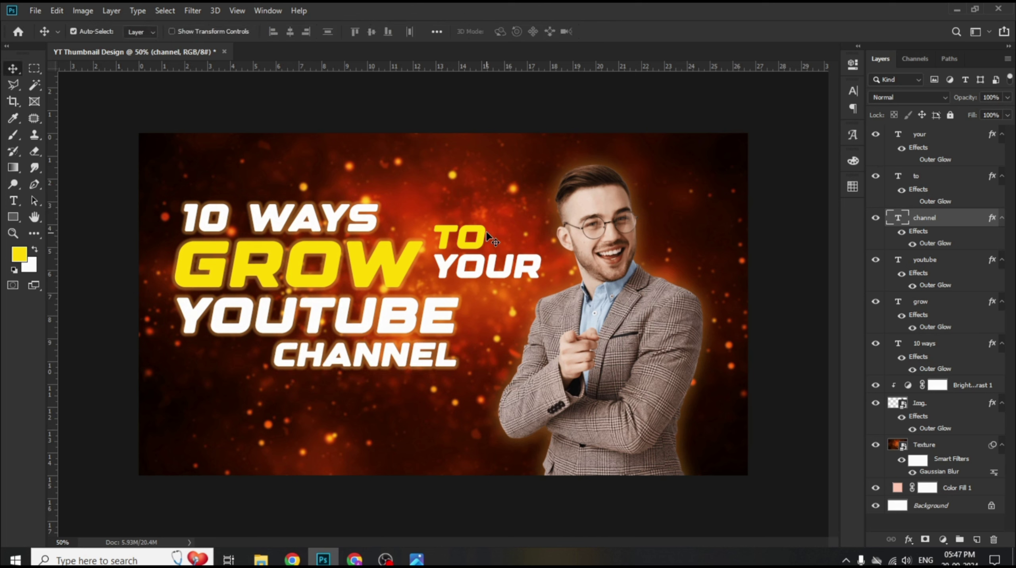
- Shrink "TO" to about 79% and place it just after "10 WAYS", above the end of "GROW"
left_click(486, 234)
key("ctrl+t")
left_click_drag(490, 237, 421, 222)
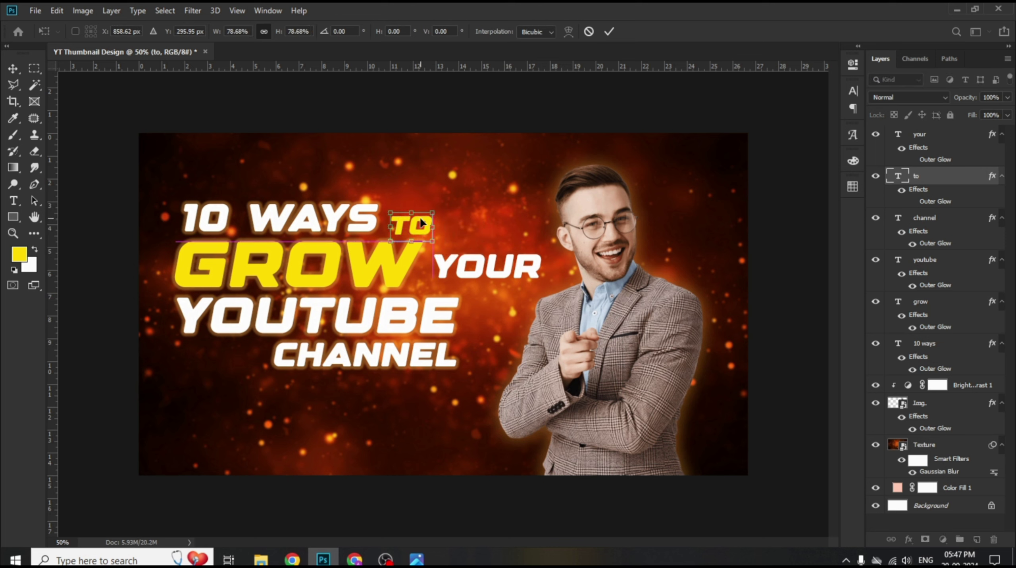
left_click(608, 31)
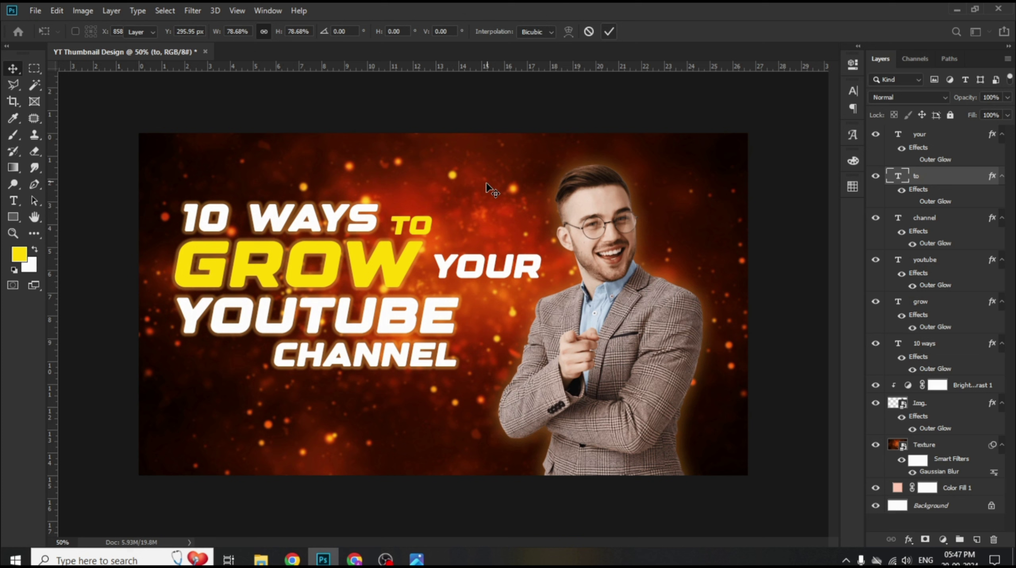
- Widen "GROW" proportionally to about 103%, keeping its left edge and lining its right edge up with "TO"
left_click(391, 270)
key("ctrl+t")
left_click_drag(425, 269, 432, 268)
left_click(609, 31)
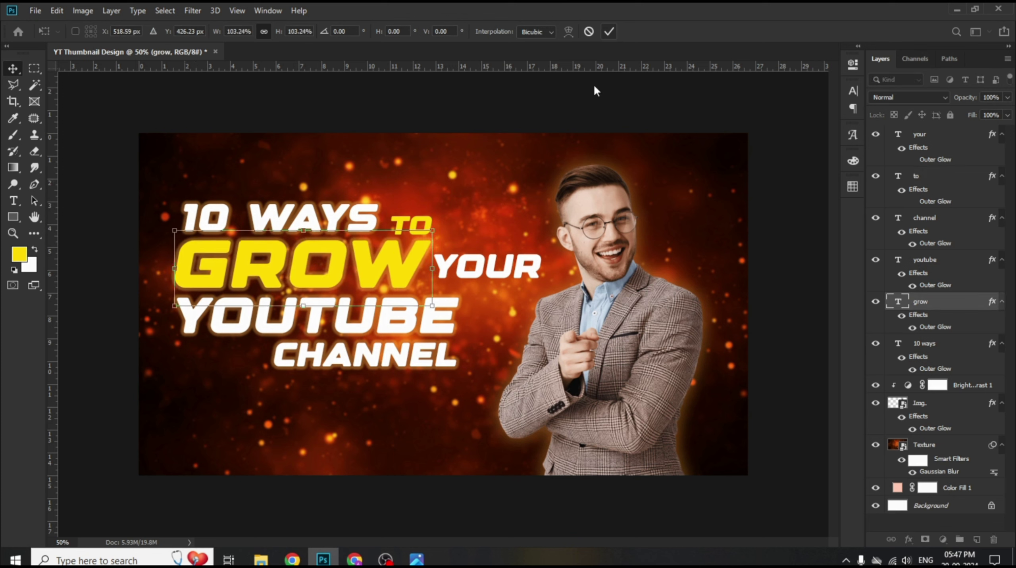
- Scale "TO" down to about 82% and nudge it slightly up, clear of "GROW"
left_click(414, 216)
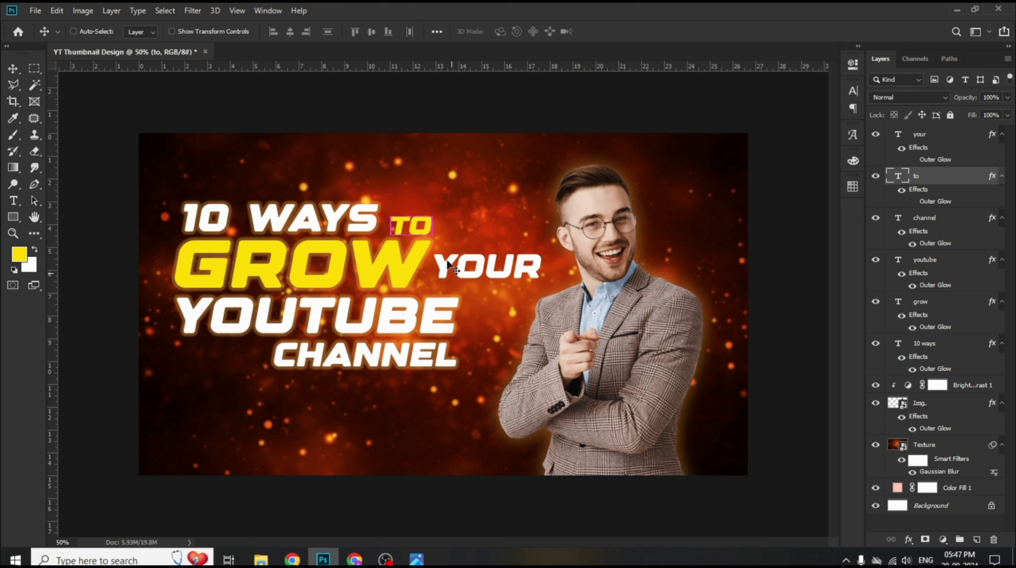
key("ctrl+t")
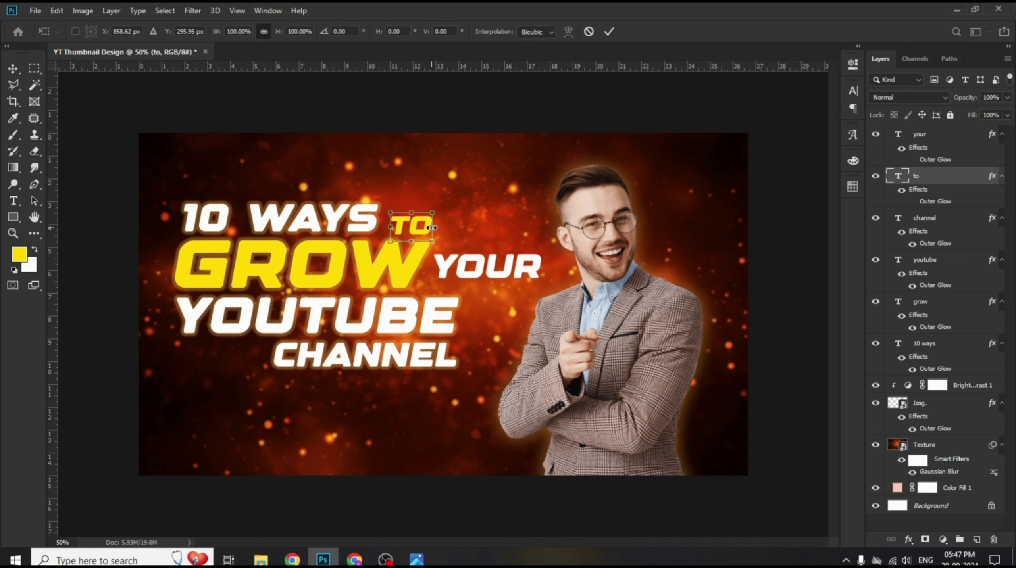
left_click_drag(432, 228, 424, 226)
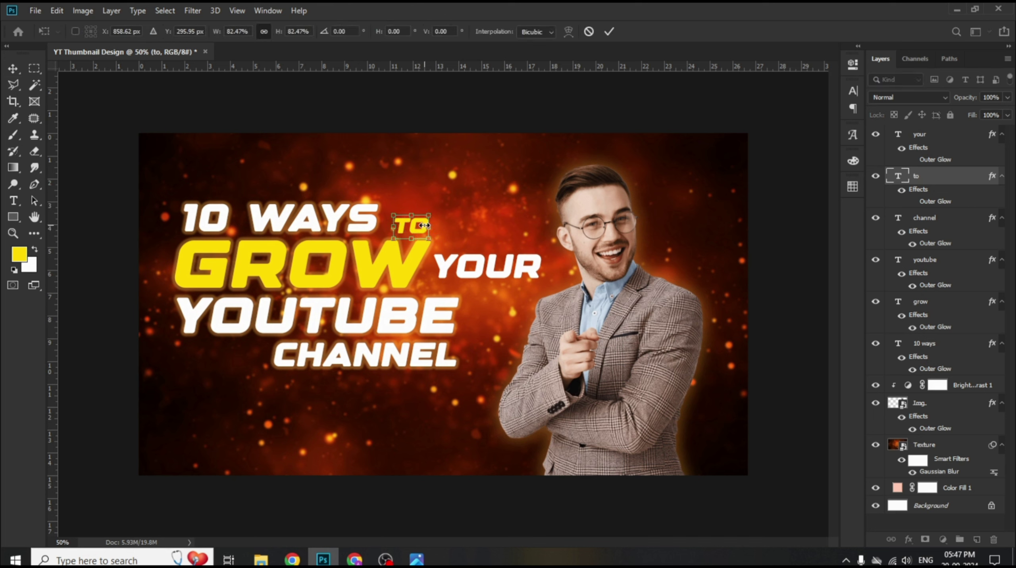
left_click(609, 31)
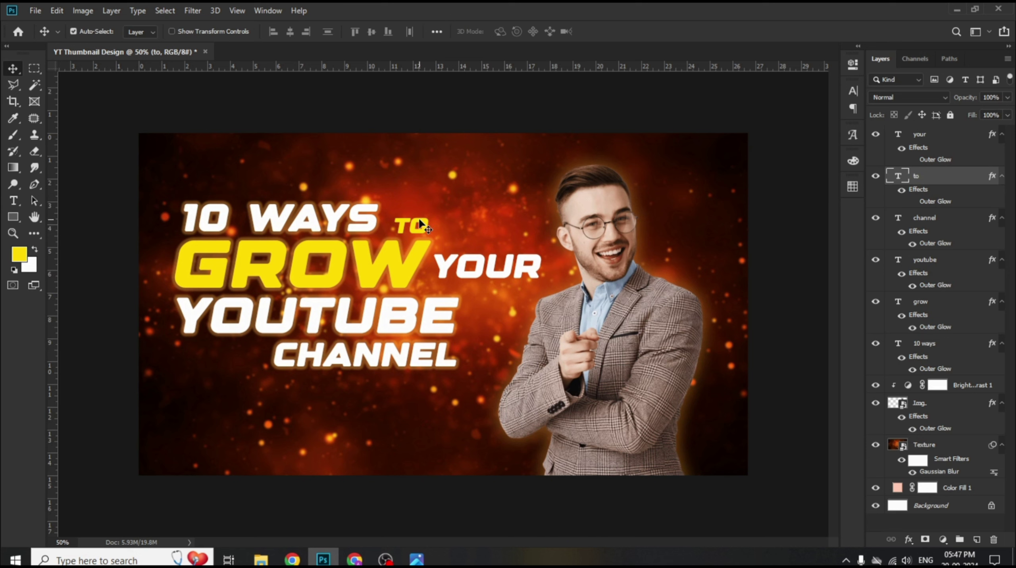
left_click_drag(419, 220, 418, 217)
- Shrink "YOUR" to about 55%, rotate it clockwise to nearly vertical and tuck it against the right end of "GROW"
left_click(491, 269)
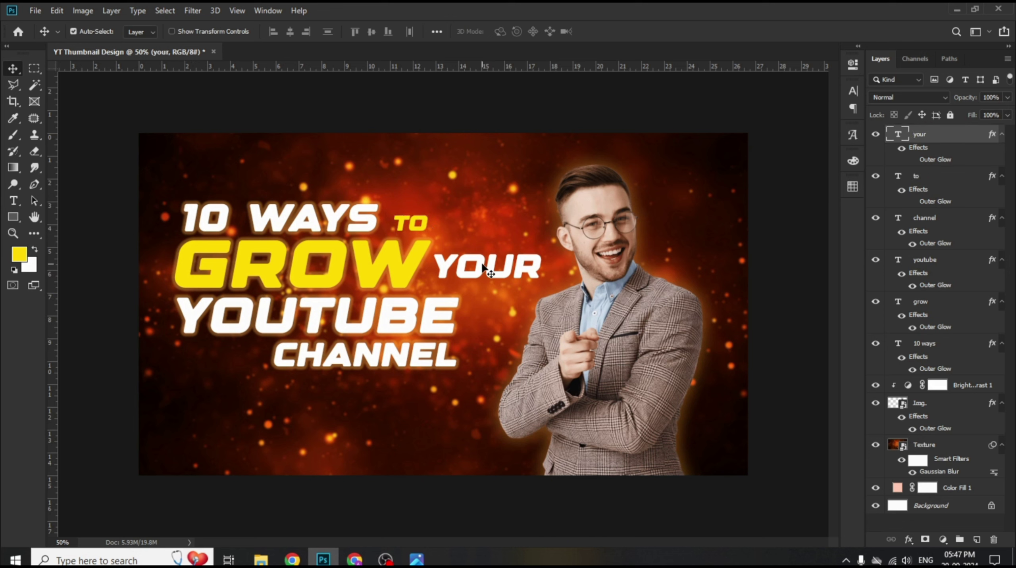
key("ctrl+t")
left_click_drag(557, 241, 426, 321)
left_click_drag(518, 223, 448, 239)
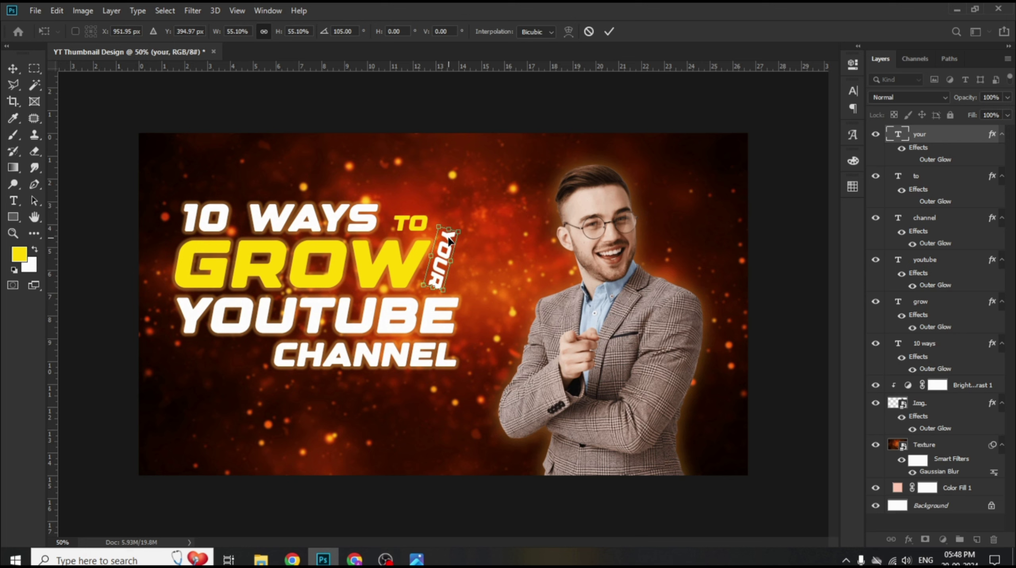
left_click_drag(464, 203, 453, 247)
left_click(609, 31)
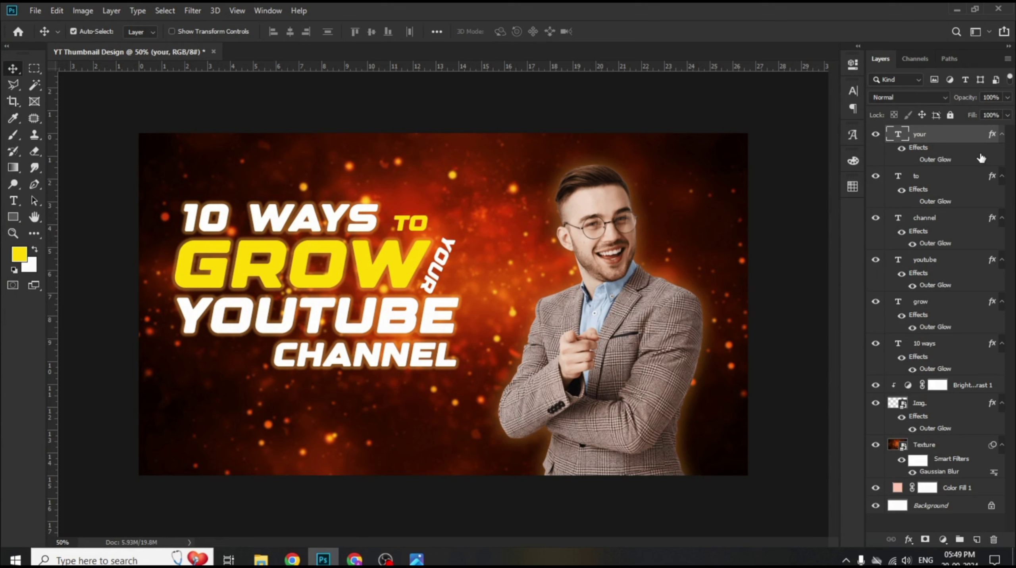
- Group all six text layers from "your" to "10 ways" and name the group "Text"
left_click(953, 347, "shift")
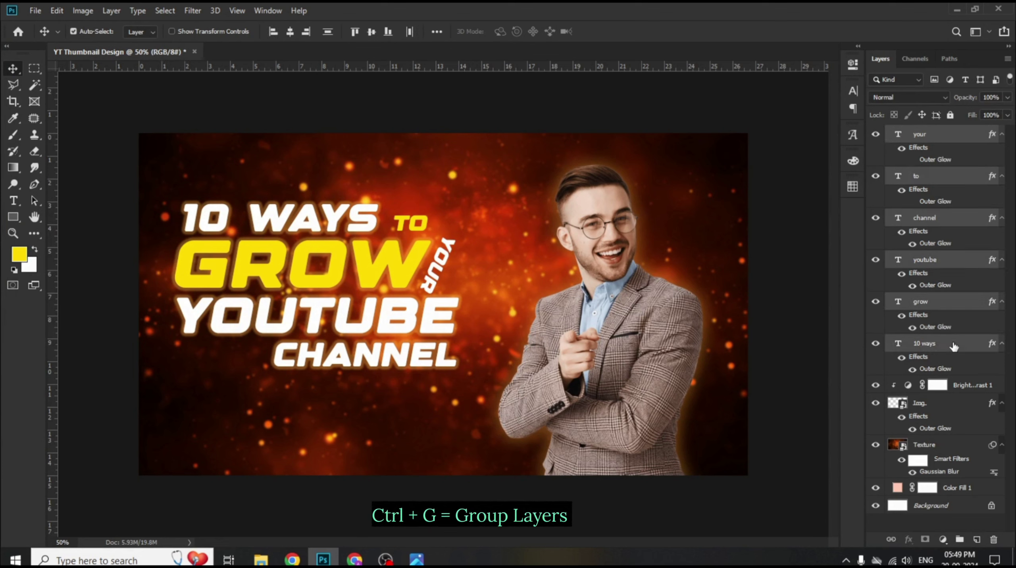
key("ctrl+g")
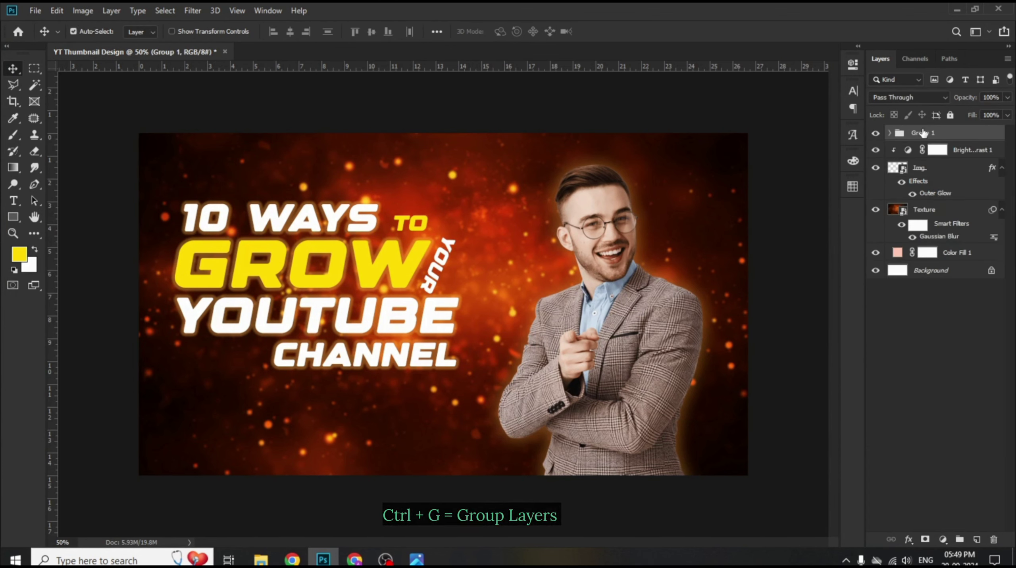
double_click(924, 133)
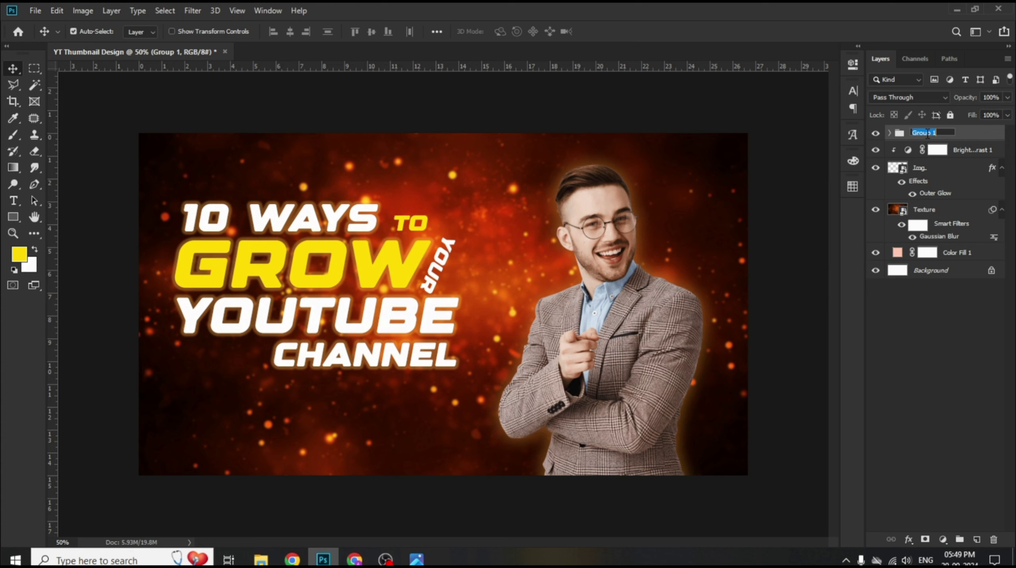
left_click(934, 298)
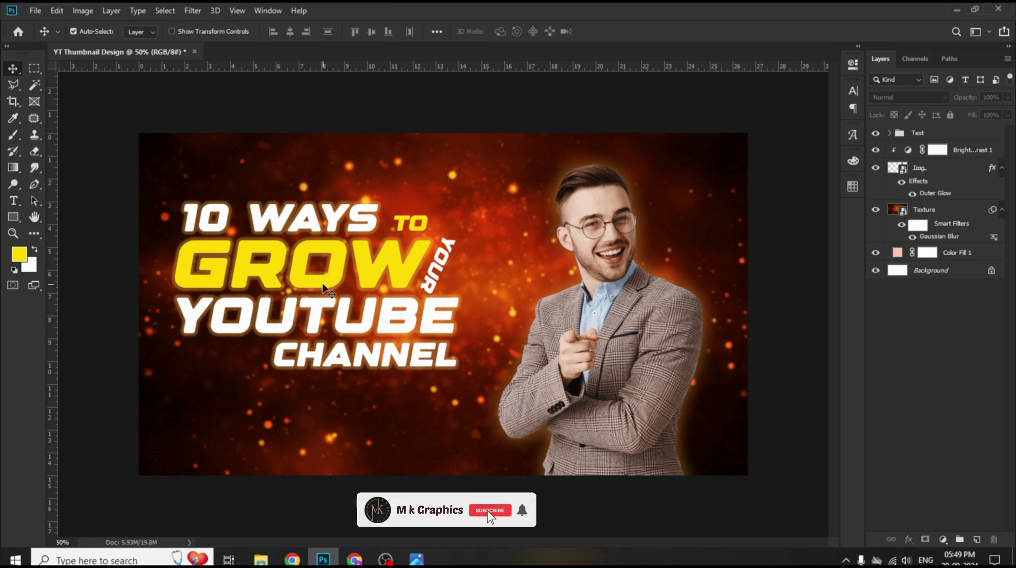
- Place the Object image from the Yt Thumb folder into the design at original size, above "10 WAYS" in the upper-left corner
mouse_move(261, 560)
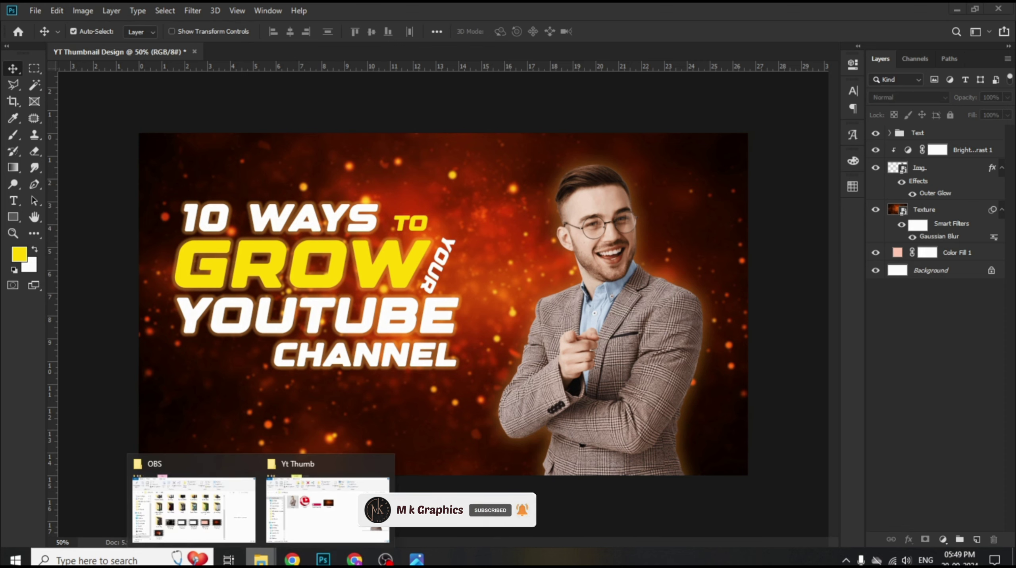
left_click(290, 532)
left_click(384, 215)
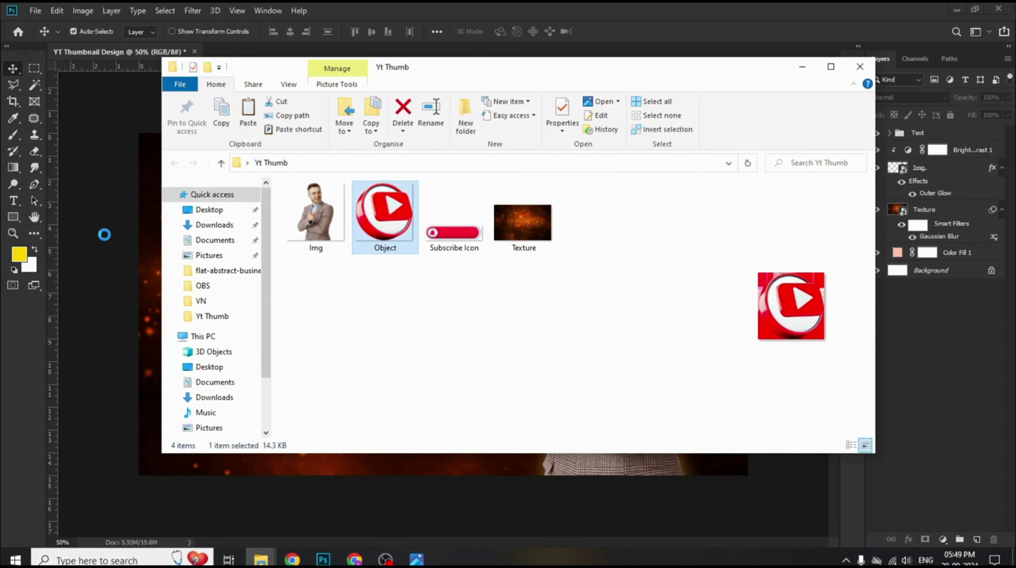
left_click_drag(144, 291, 146, 292)
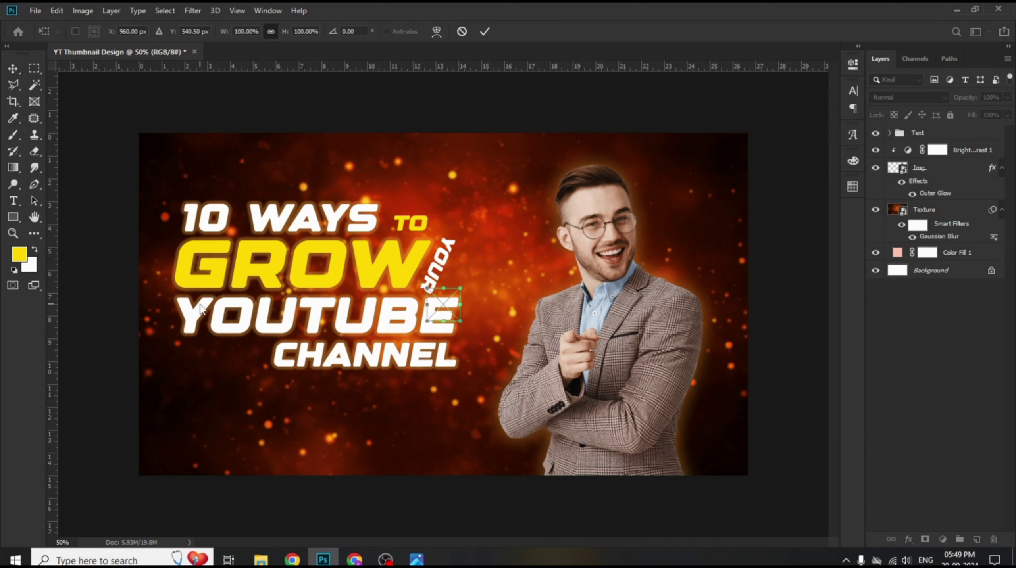
left_click_drag(445, 312, 185, 179)
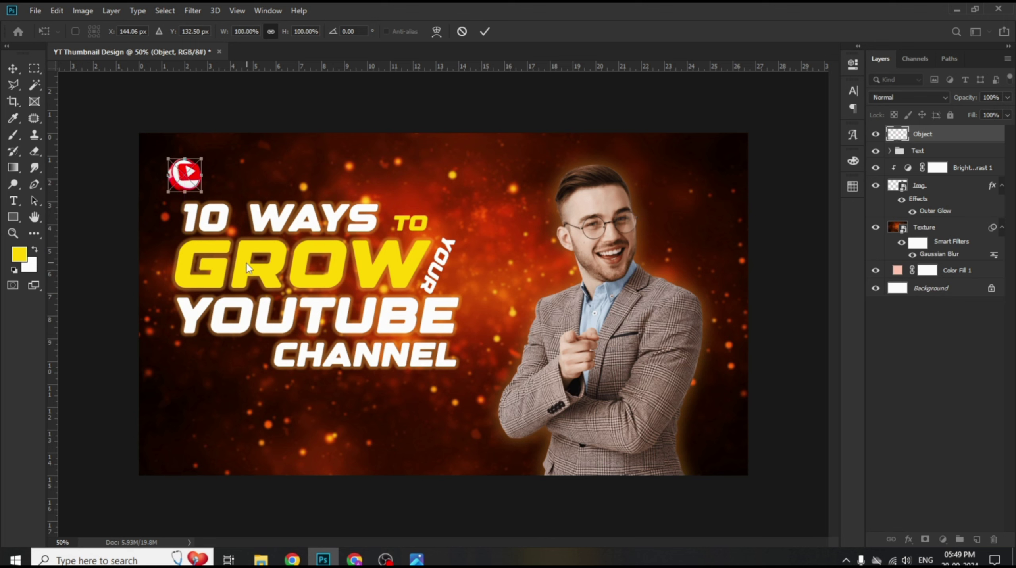
left_click(485, 33)
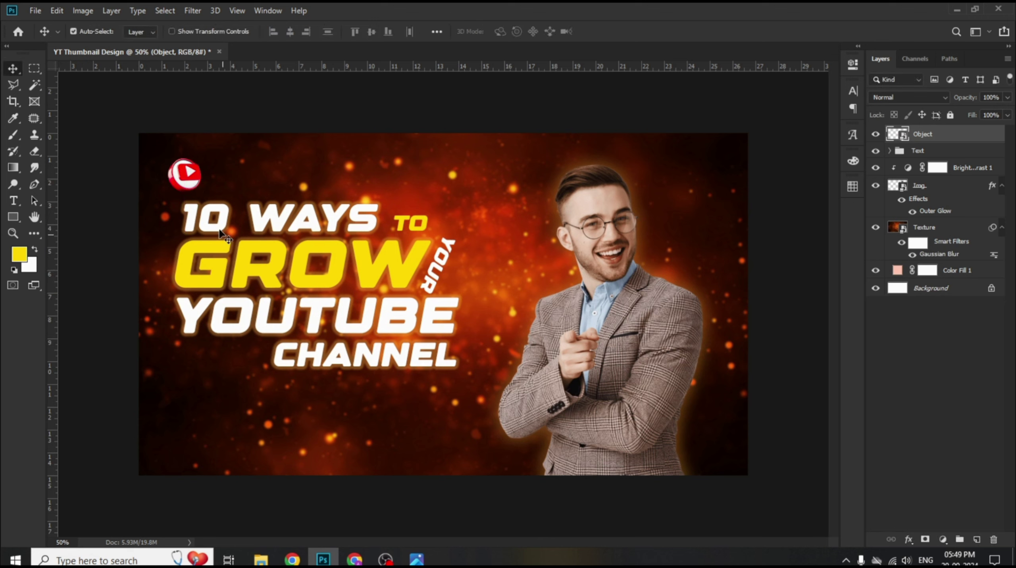
- Duplicate the Object icon, with one above "10 WAYS" shifted slightly right and the other in the thumbnail's lower-left corner
mouse_move(187, 179)
left_mouse_down()
mouse_move(179, 421)
mouse_move(199, 174)
left_mouse_up()
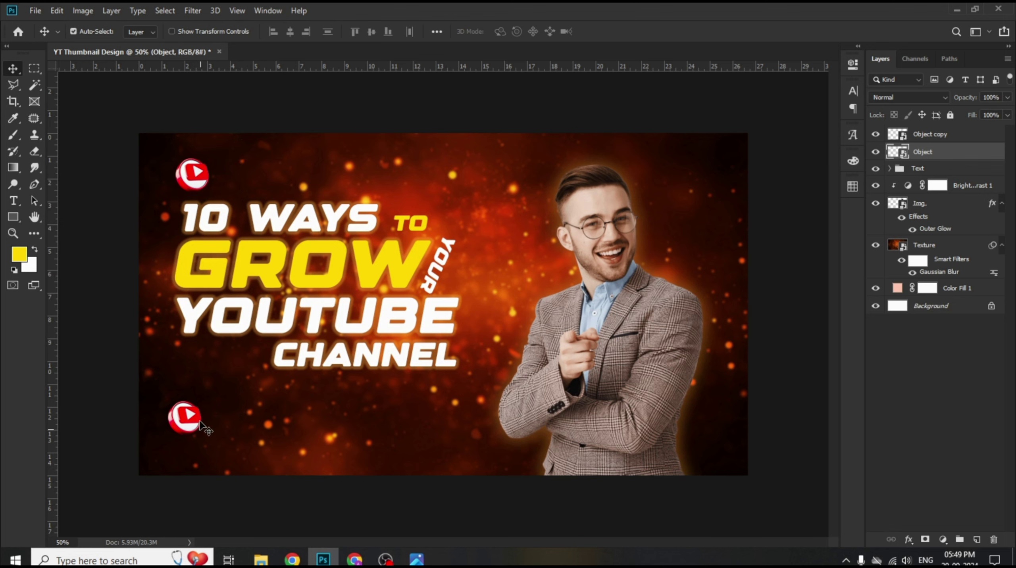
- Place the Subscribe Icon image at original size beside the lower-left Object icon, then add a copy of that icon past the bar's right end
left_click_drag(191, 421, 199, 421)
mouse_move(261, 559)
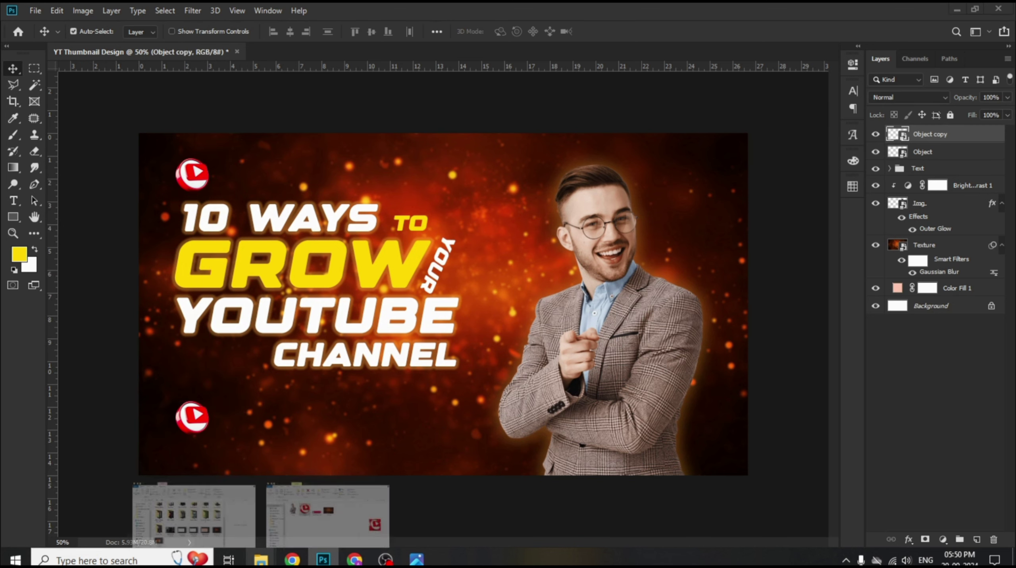
left_click(320, 501)
left_click(453, 231)
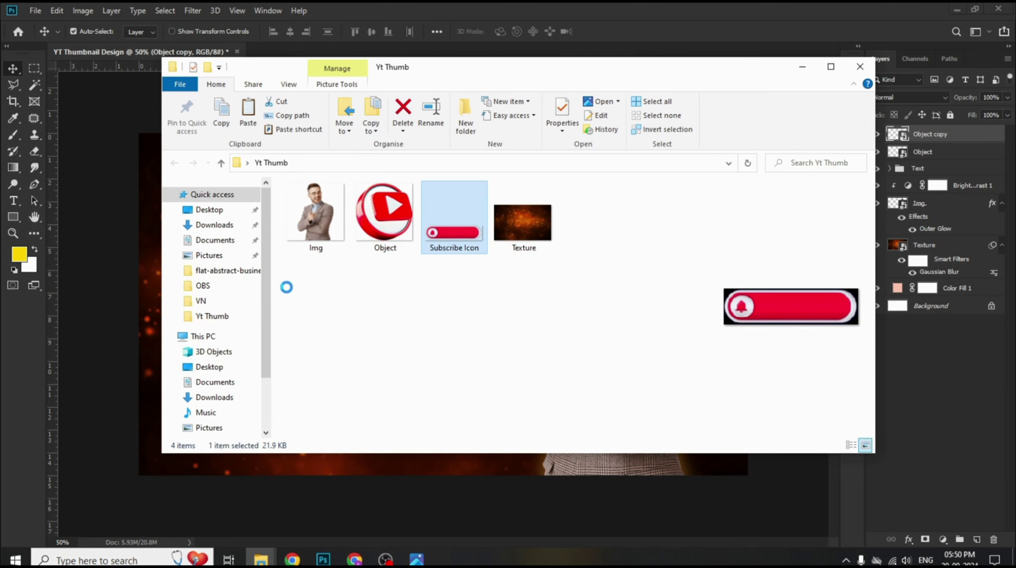
left_click_drag(150, 338, 155, 341)
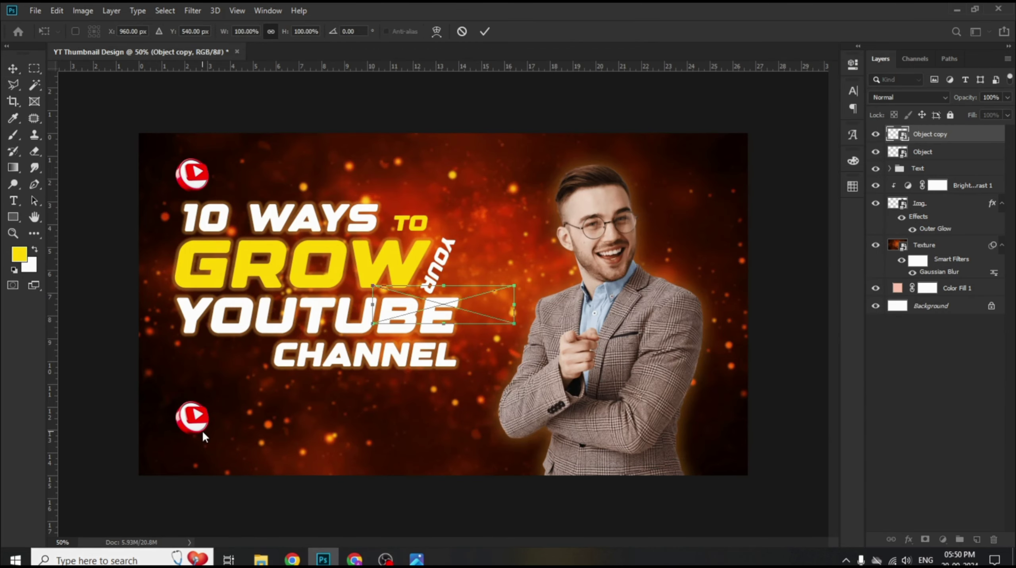
left_click_drag(434, 306, 282, 414)
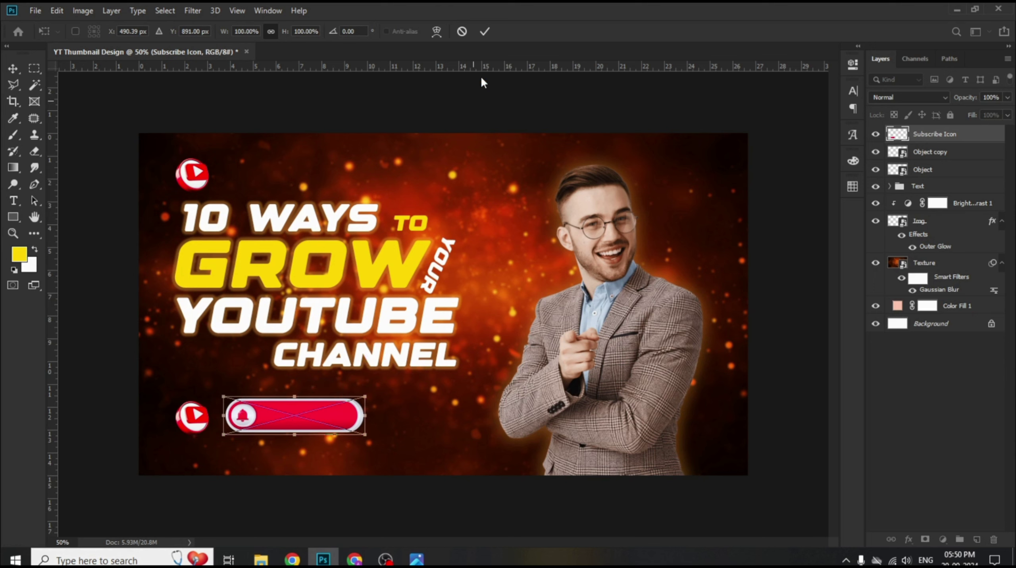
left_click(484, 32)
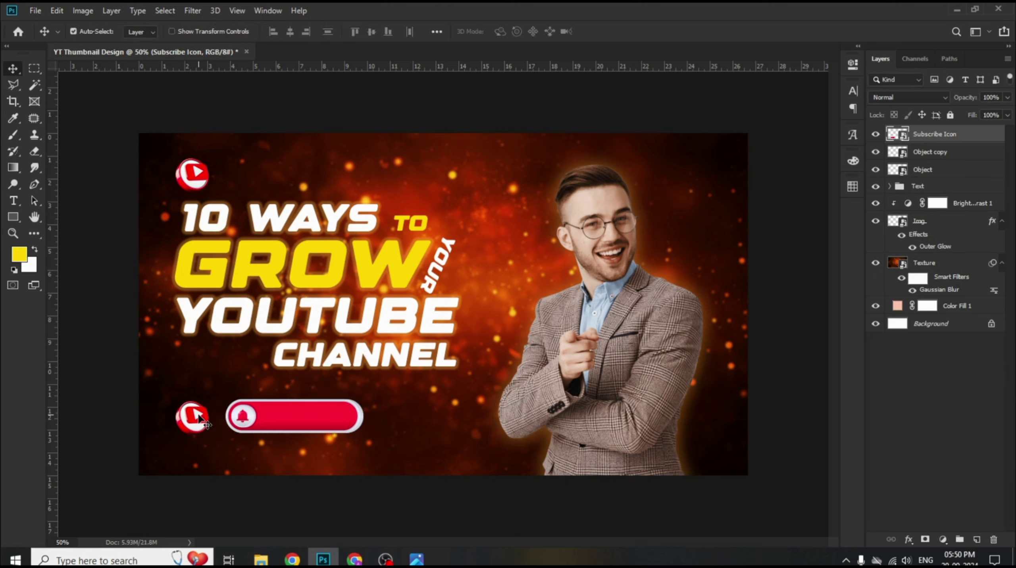
left_click_drag(195, 416, 390, 429)
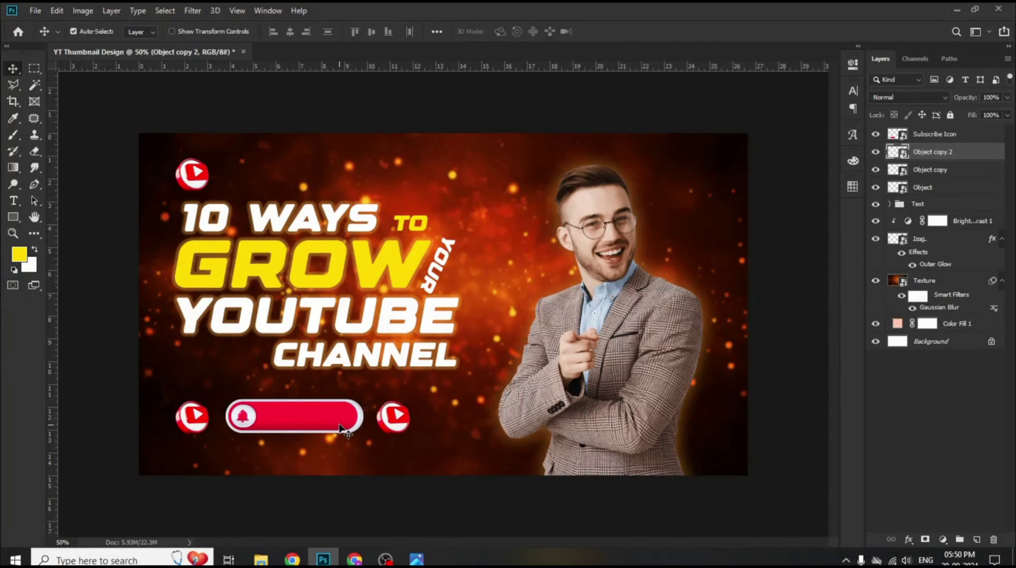
- Move the Text group slightly down and enlarge it to about 103%
left_click(924, 207)
key("ctrl+t")
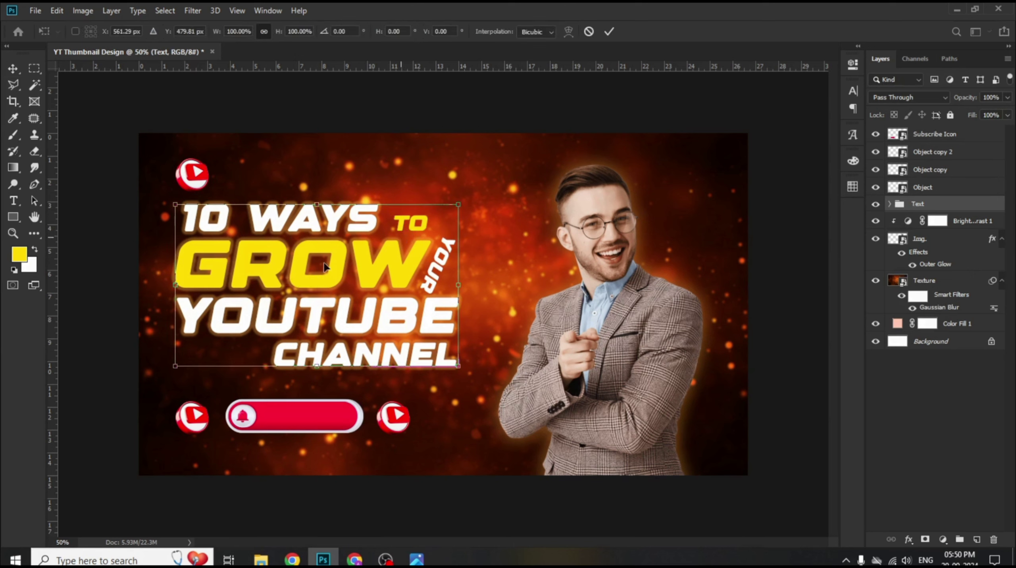
left_click_drag(299, 258, 302, 265)
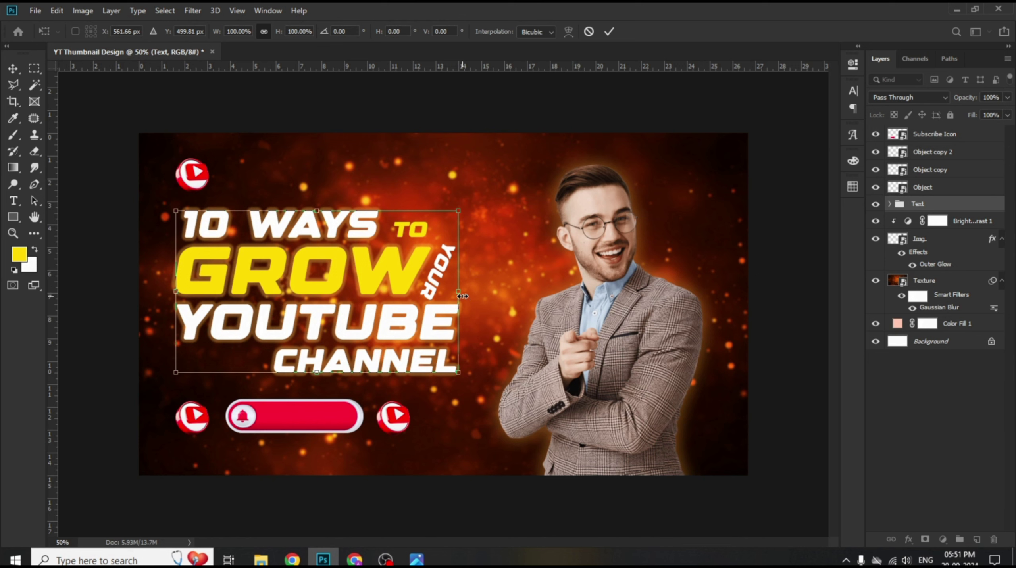
mouse_move(463, 296)
left_mouse_down()
mouse_move(481, 298)
mouse_move(468, 298)
left_mouse_up()
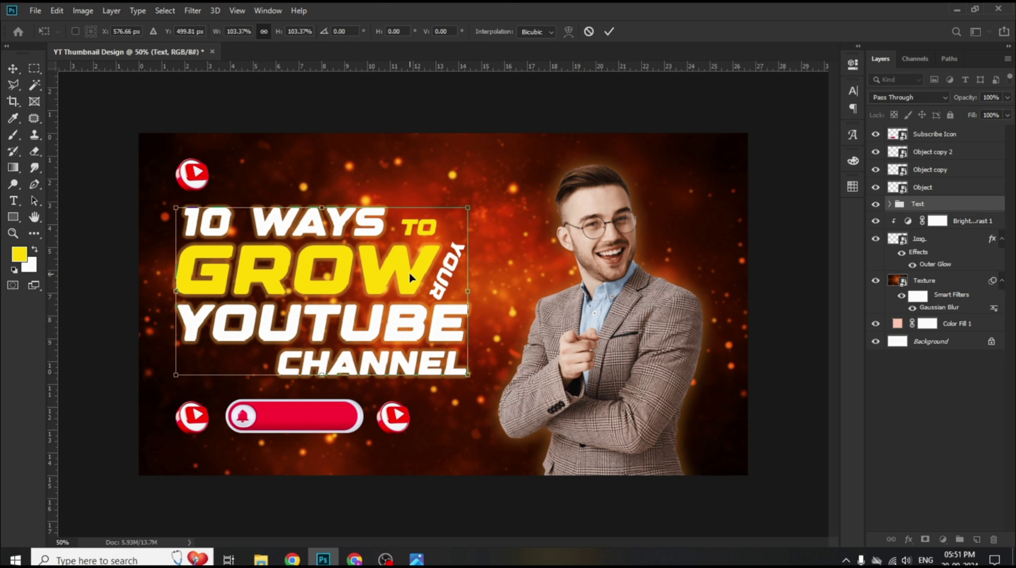
left_click(610, 32)
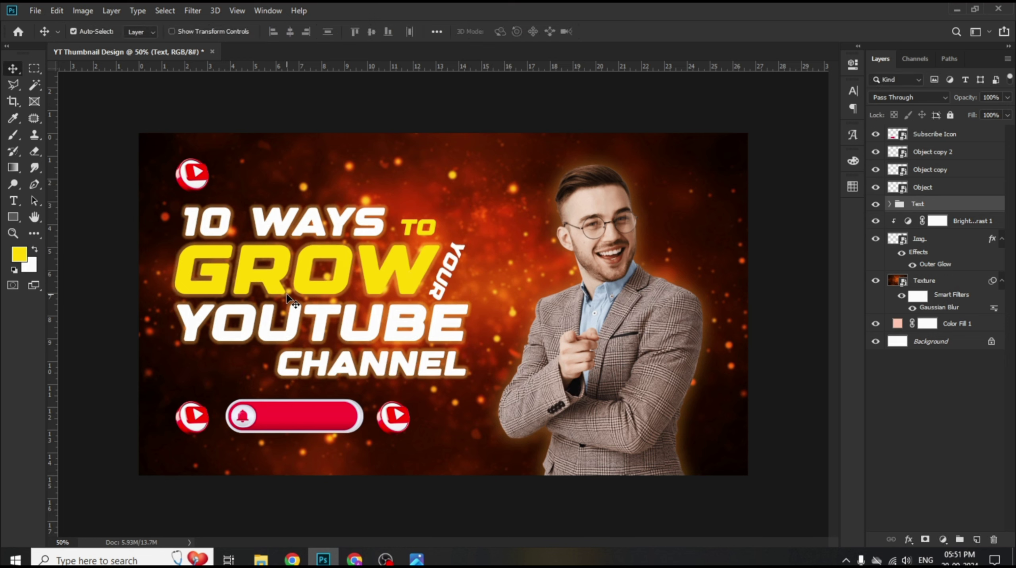
- Apply a Motion Blur with a 3° angle and 20 pixels distance to the Object icon above "10 WAYS"
left_click(201, 176)
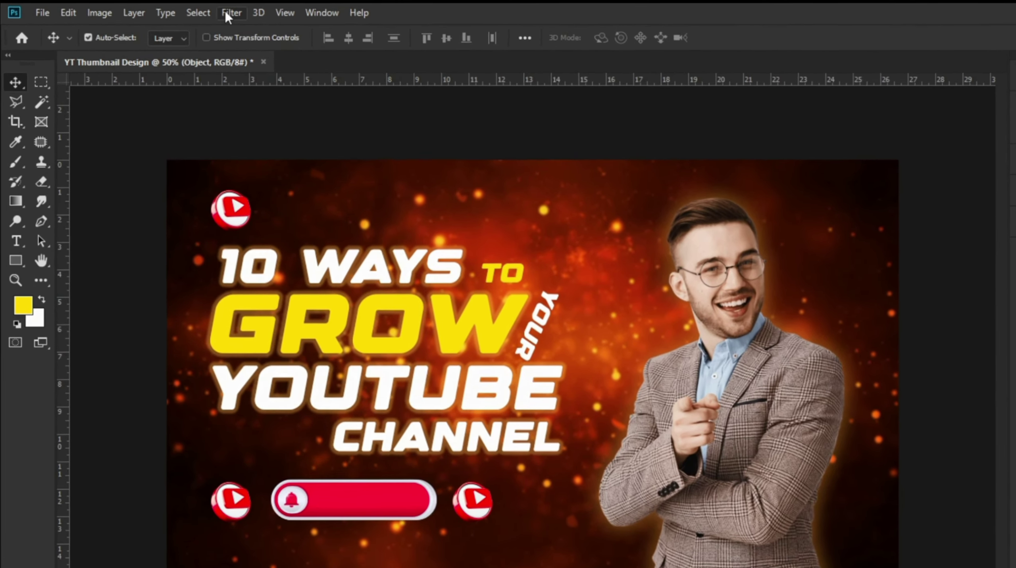
left_click(193, 10)
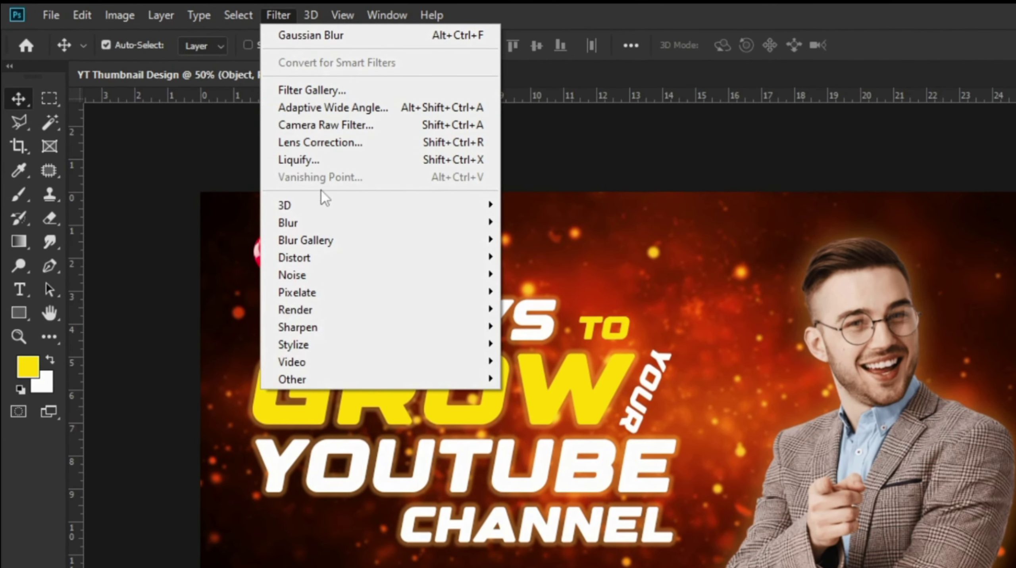
mouse_move(325, 223)
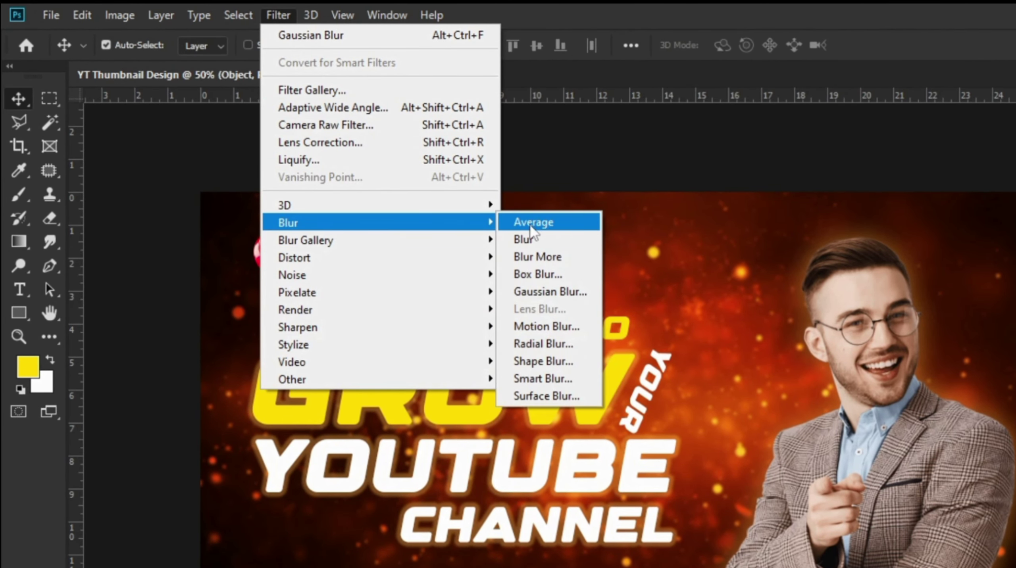
left_click(548, 326)
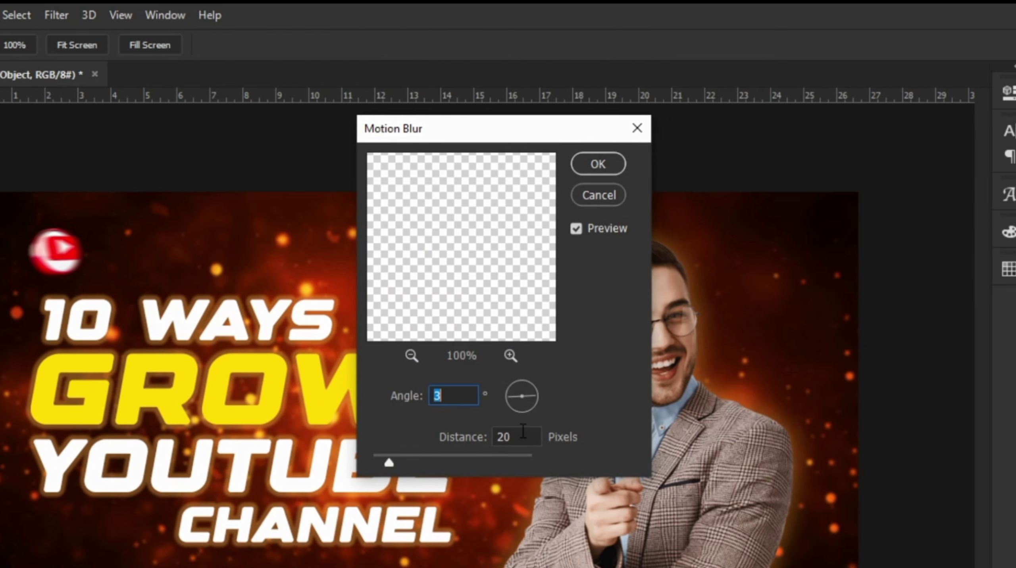
left_click(523, 436)
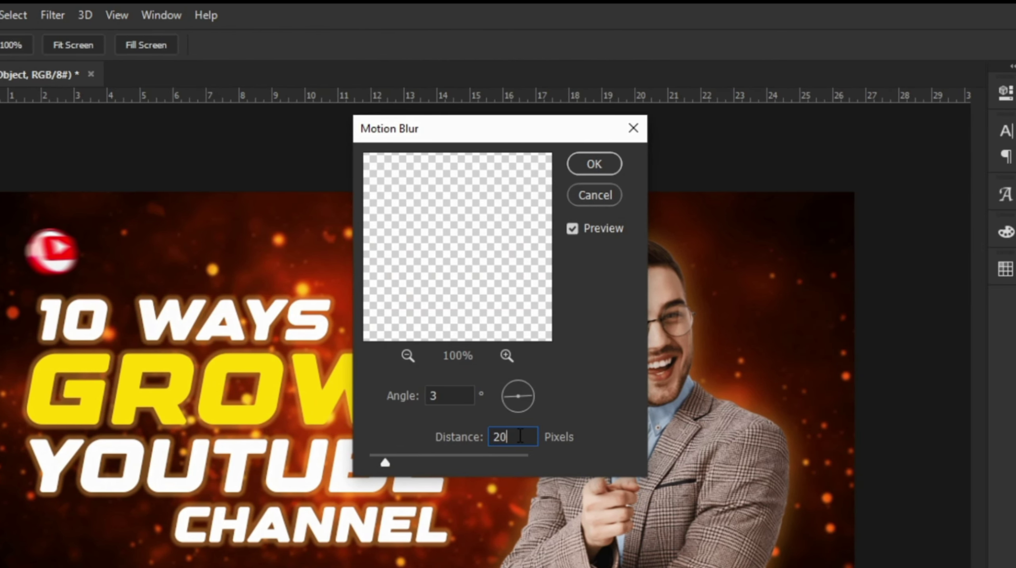
left_click(595, 165)
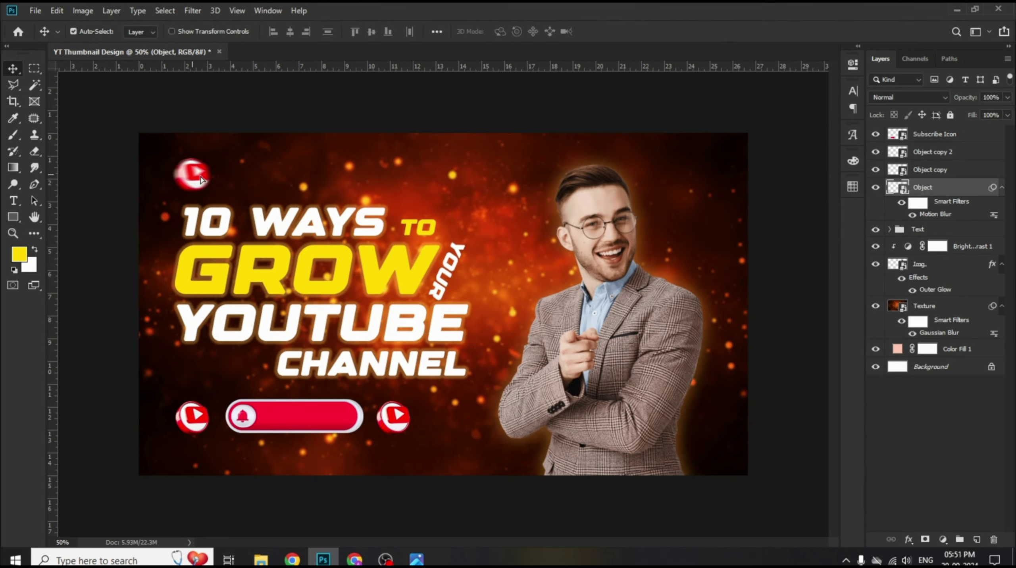
- Duplicate the blurred Object icon into the thumbnail's upper-right area beside the man's head and flip the copy horizontally
left_click_drag(60, 255, 547, 288)
left_click_drag(533, 197, 696, 196)
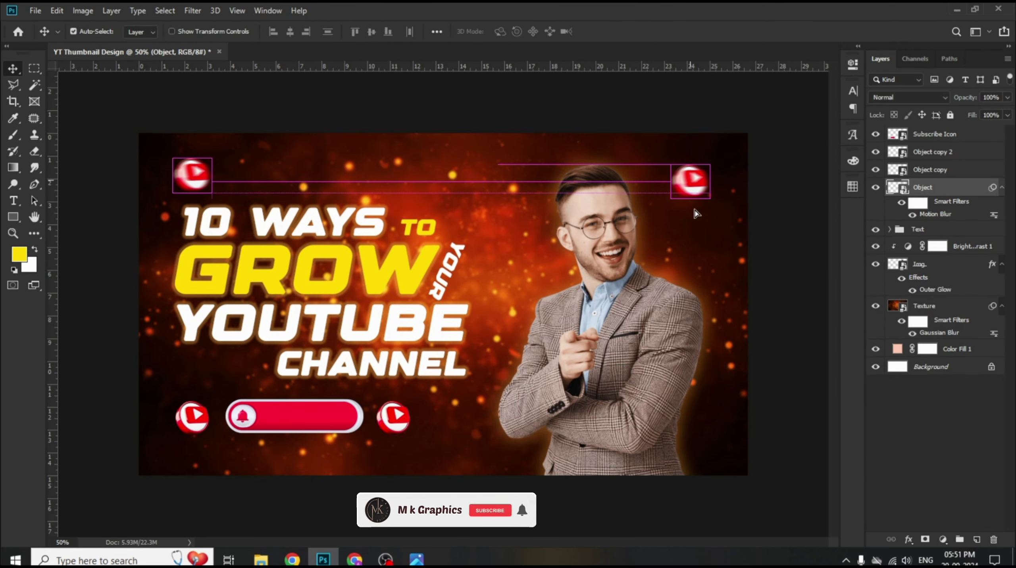
key("ctrl+t")
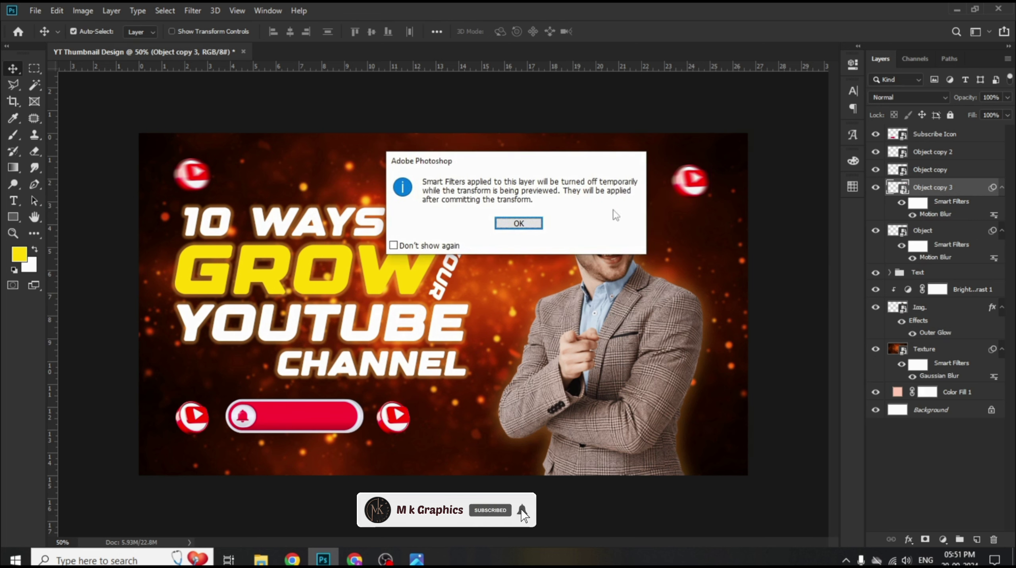
key("Return")
right_click(689, 188)
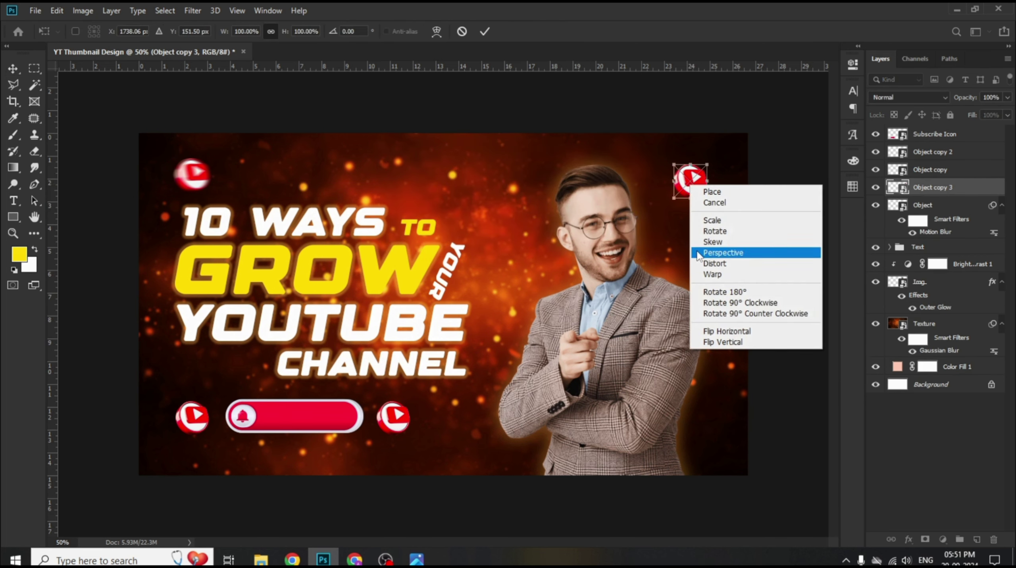
left_click(708, 330)
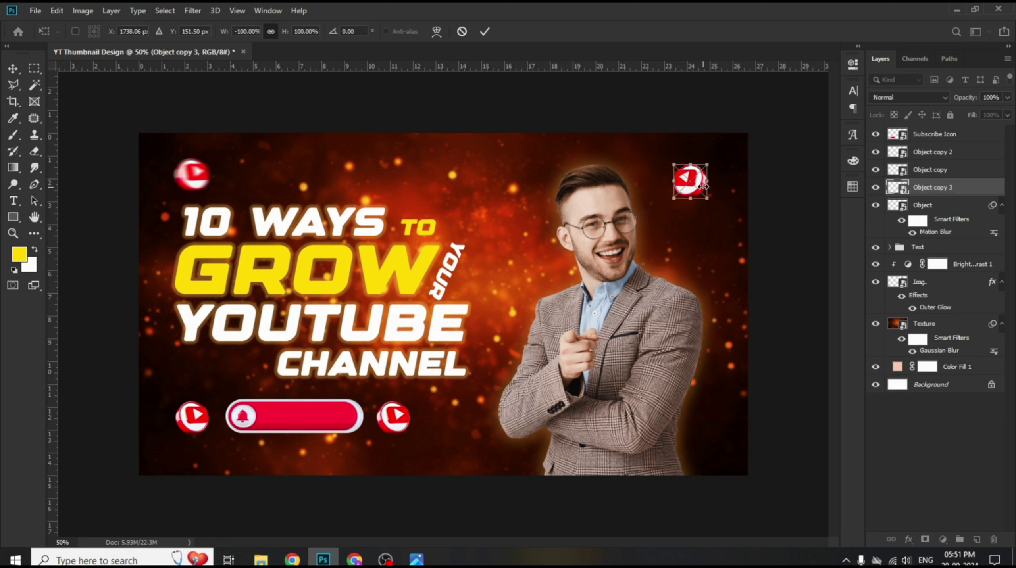
- Enlarge the flipped icon copy to about 181% and position it slightly lower beside the man's head
left_click_drag(704, 185, 712, 220)
left_click_drag(696, 221, 701, 222)
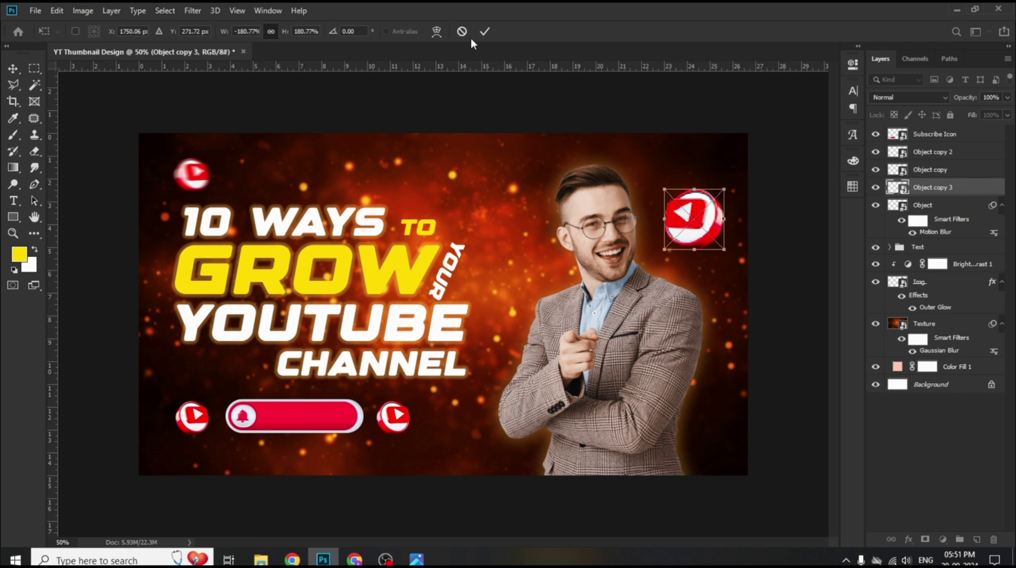
left_click(485, 32)
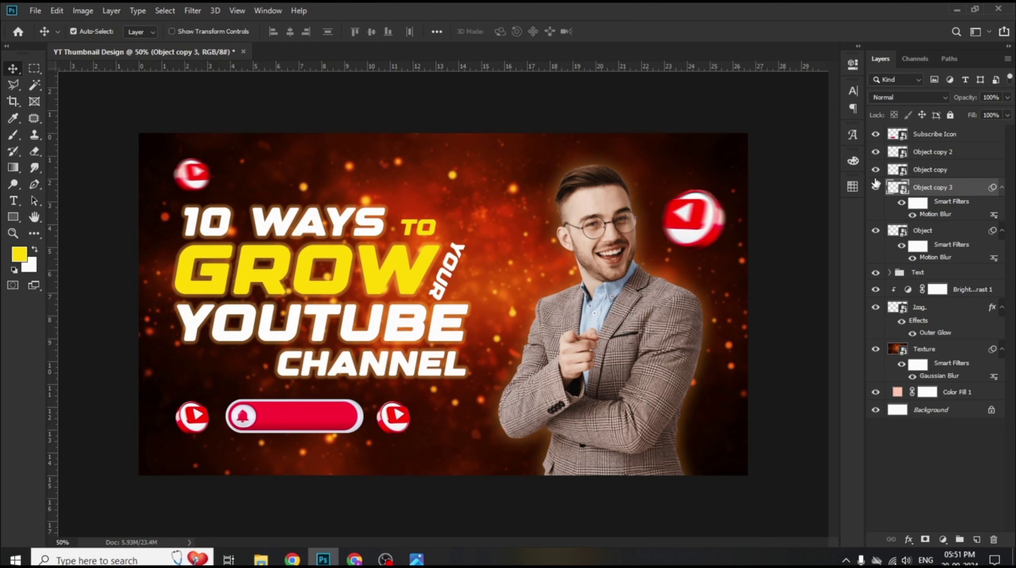
- Add the text "SUBSCRIBE NOW" in Poppins Medium, 24 pt, on the red subscribe bar, above the Subscribe Icon layer
left_click(927, 139)
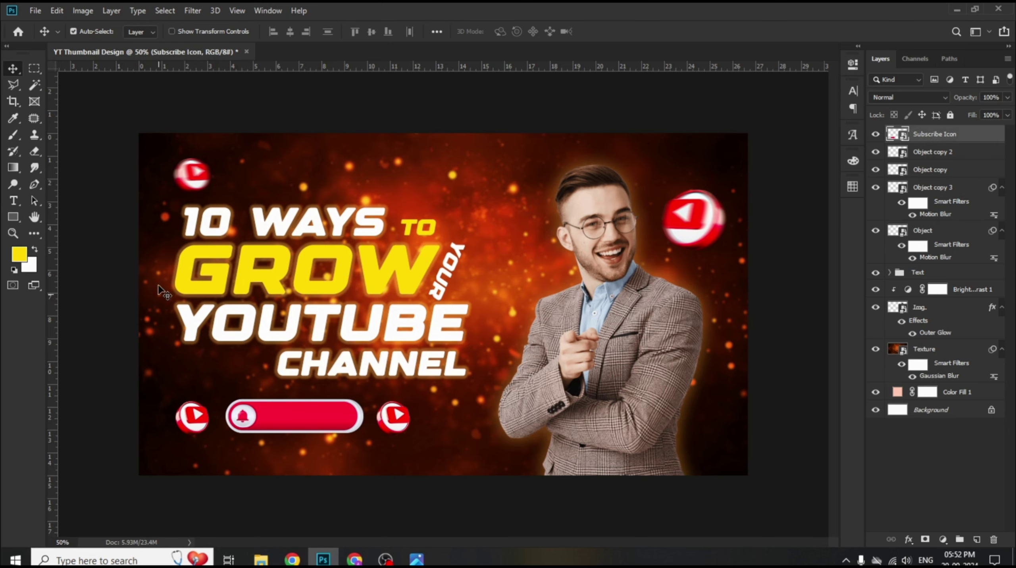
left_click(13, 201)
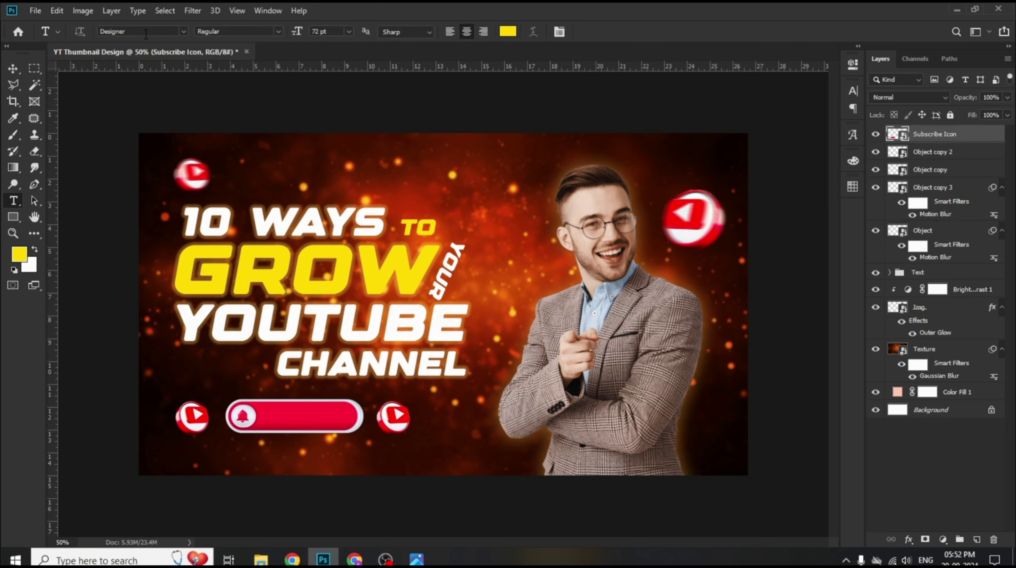
left_click(185, 31)
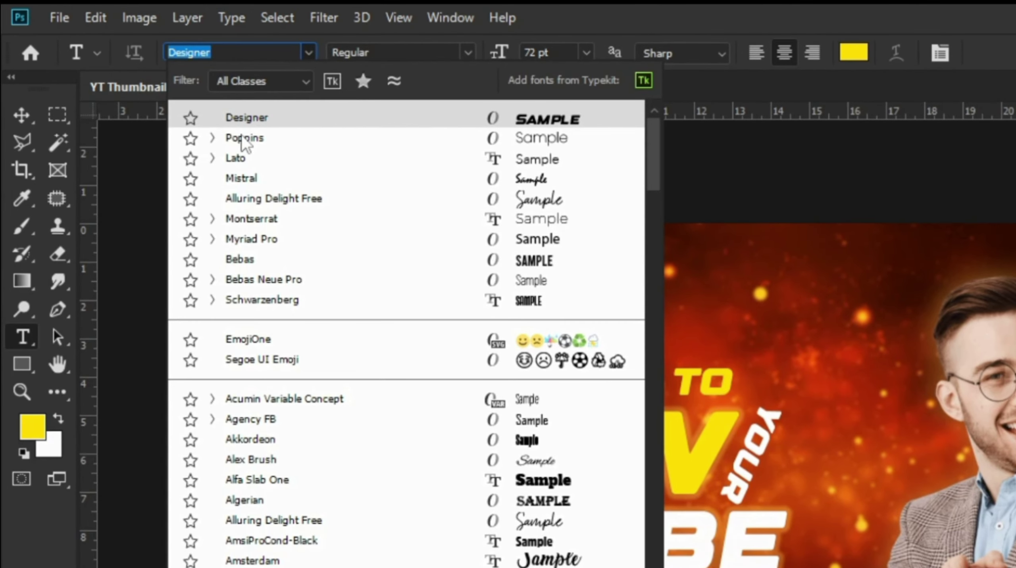
left_click(241, 137)
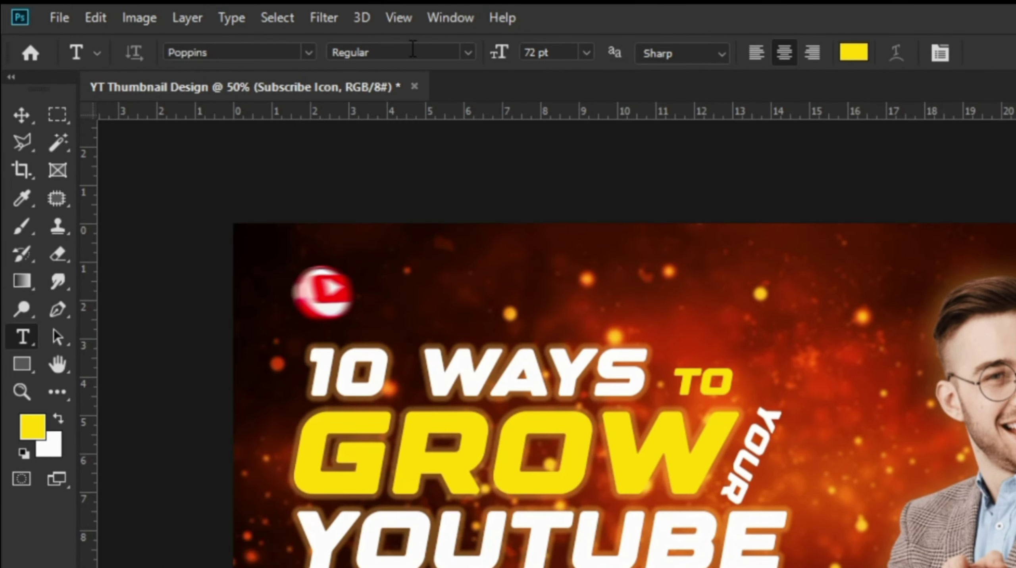
left_click(468, 52)
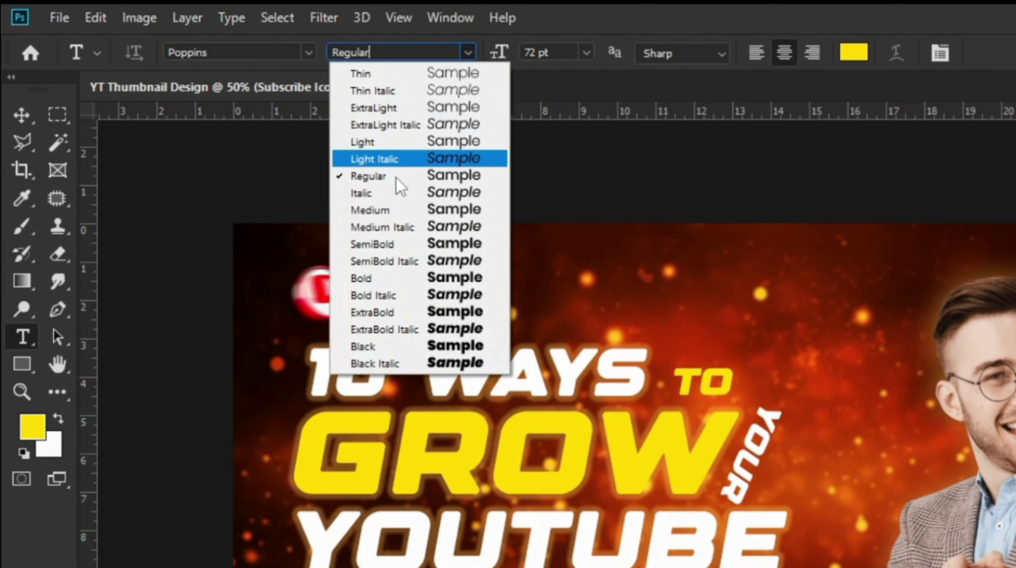
left_click(395, 210)
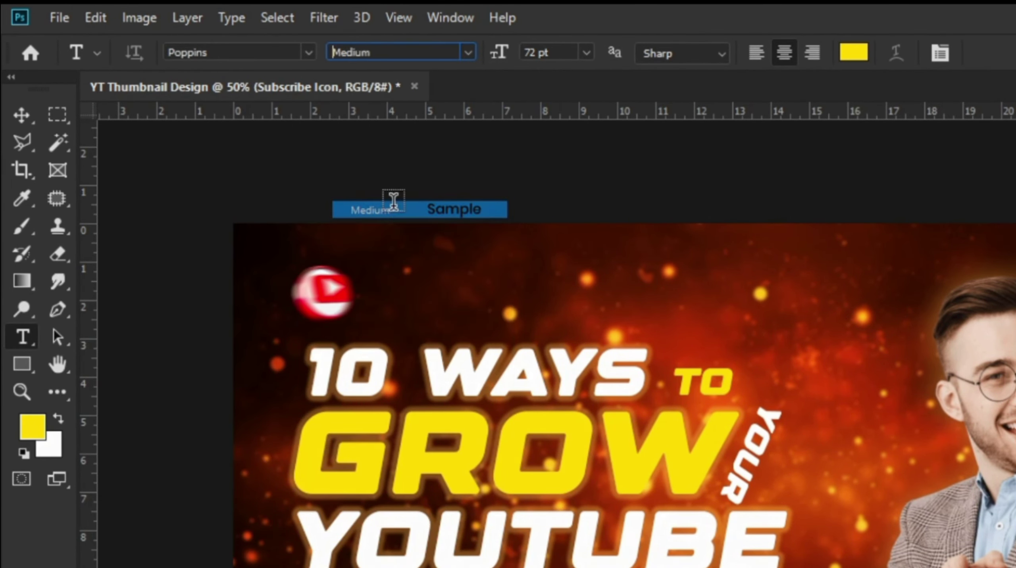
left_click(585, 53)
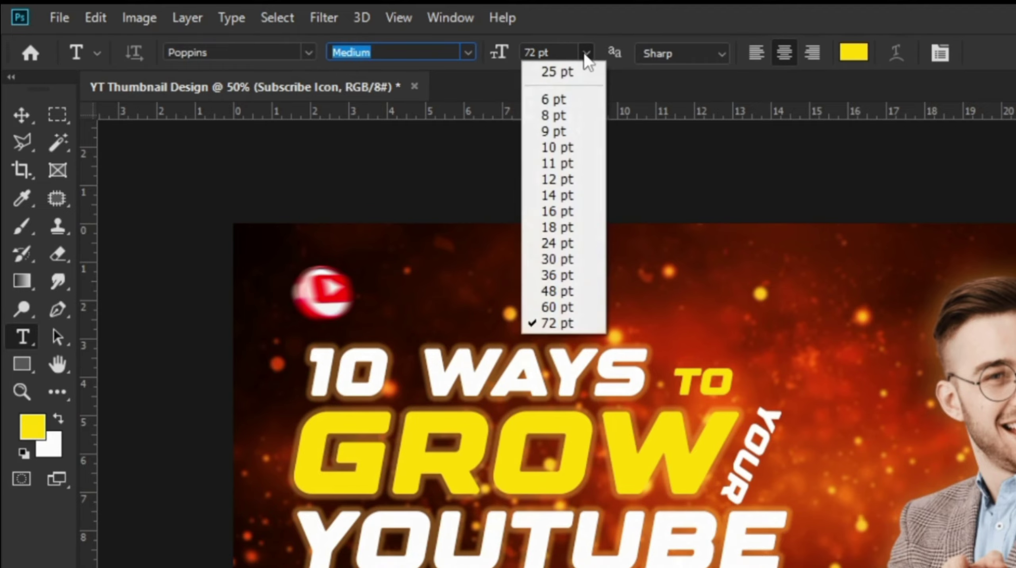
left_click(549, 243)
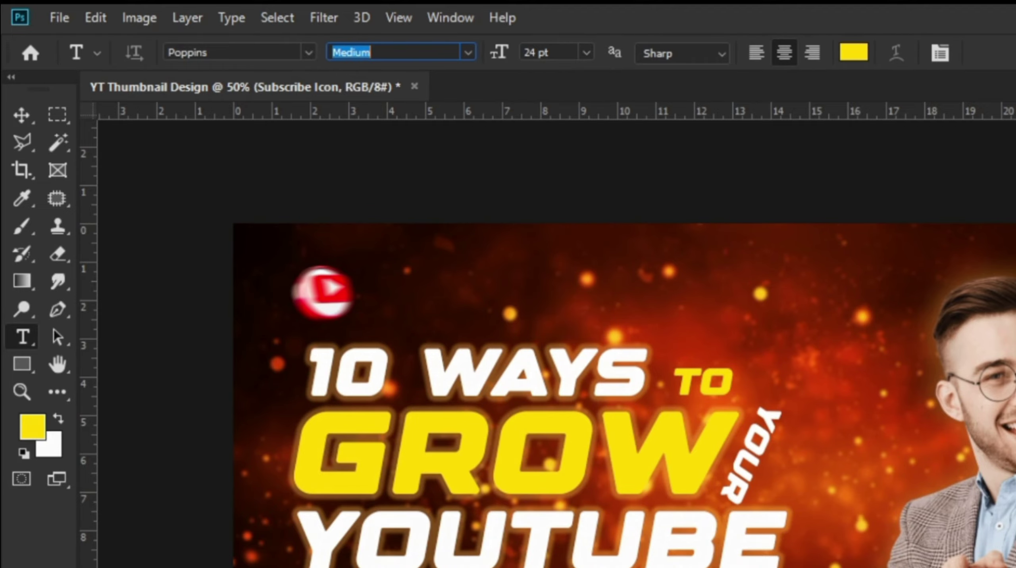
left_click(360, 562)
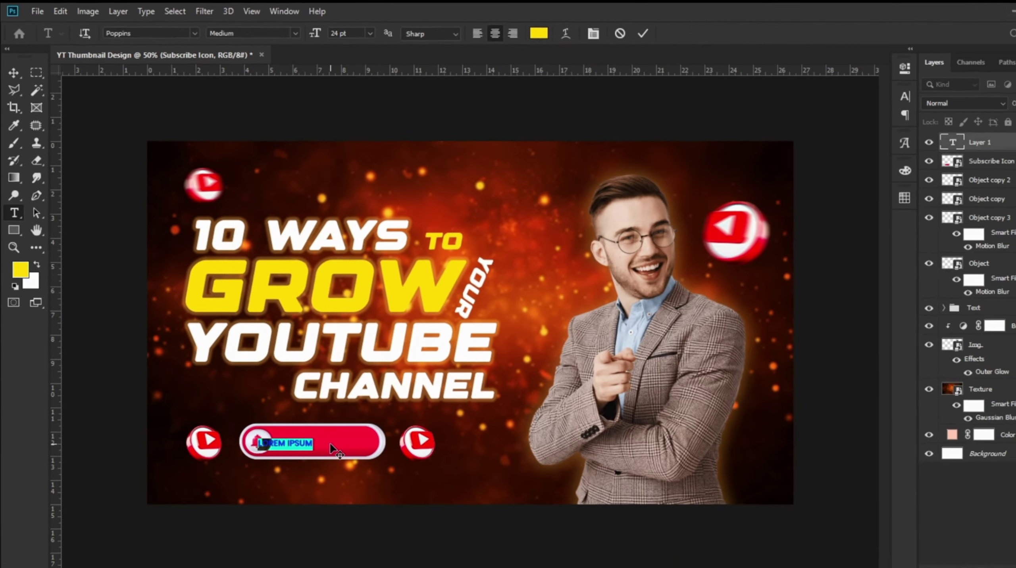
type("SU")
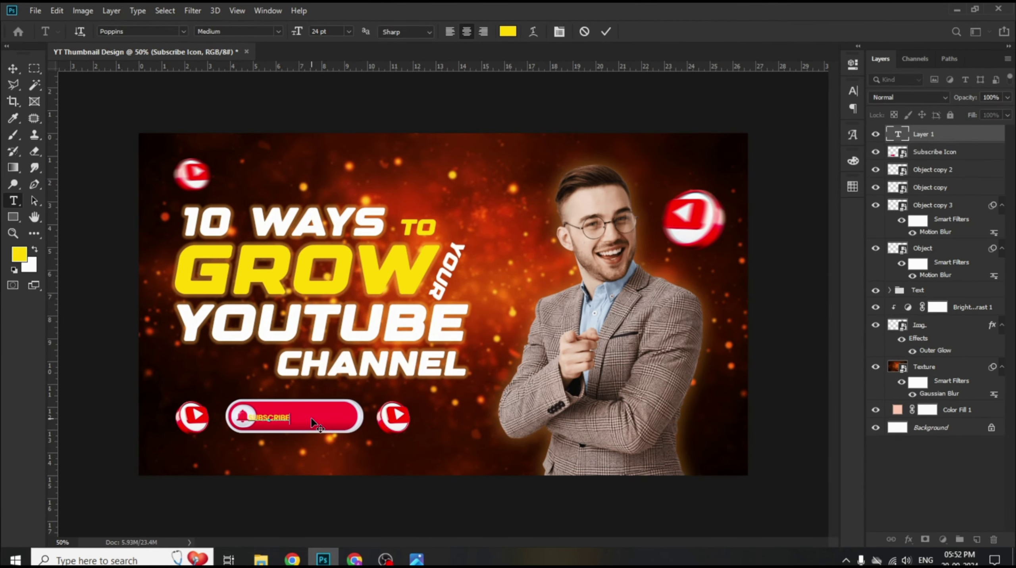
type("BSCRIBE NOW")
- Change the colour of the whole "SUBSCRIBE NOW" text to white (ffffff)
key("ctrl+a")
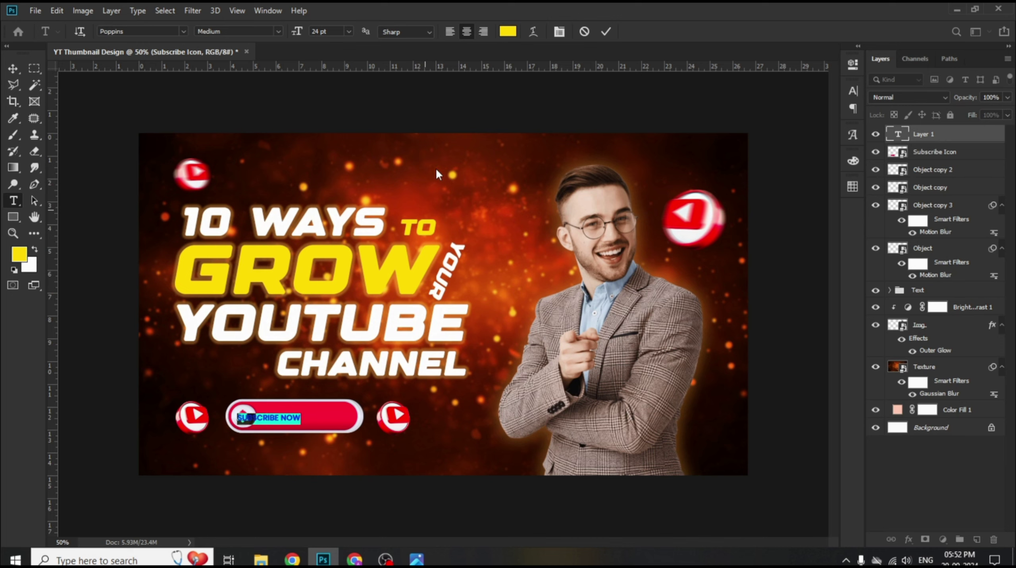
left_click(506, 31)
left_click_drag(517, 228, 497, 198)
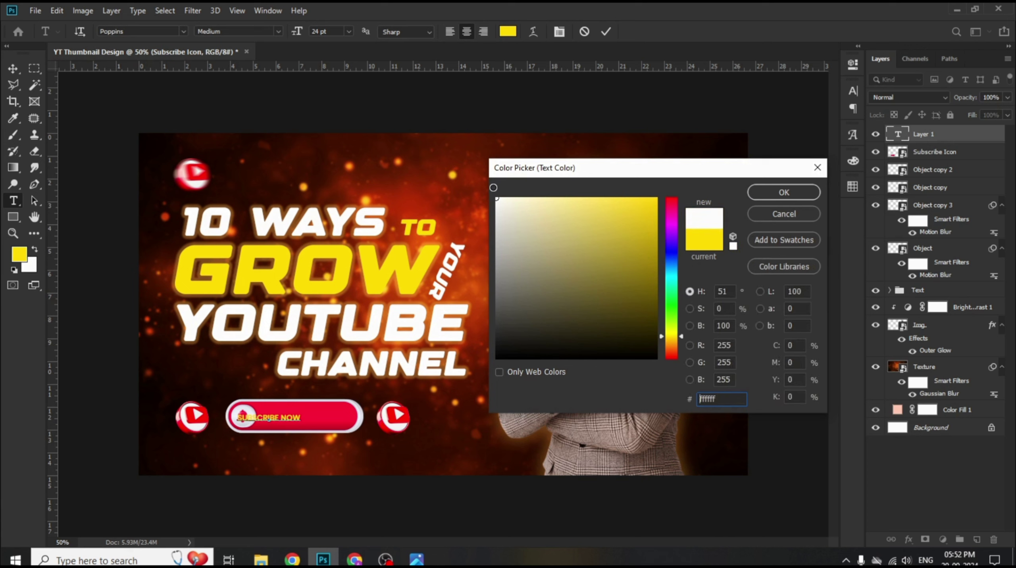
left_click(784, 192)
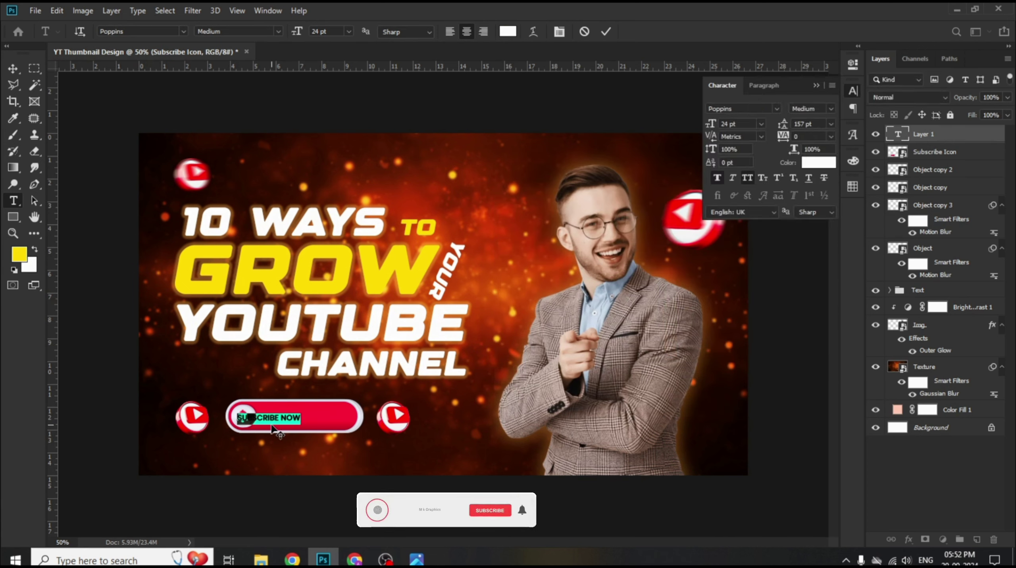
- Finish editing the "SUBSCRIBE NOW" text and move it to the right of the bell icon, vertically centred in the red bar
left_click(607, 32)
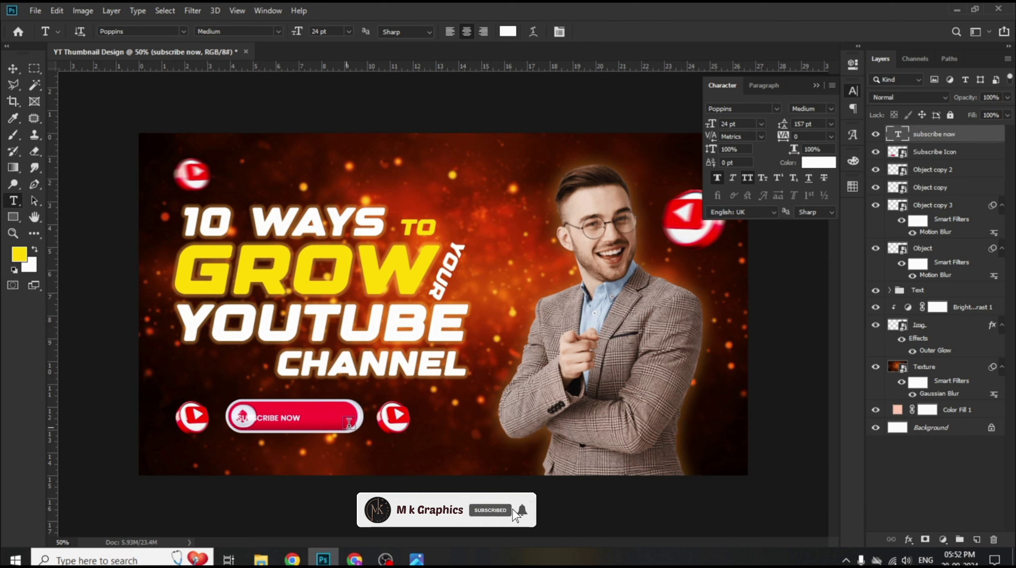
left_click(817, 86)
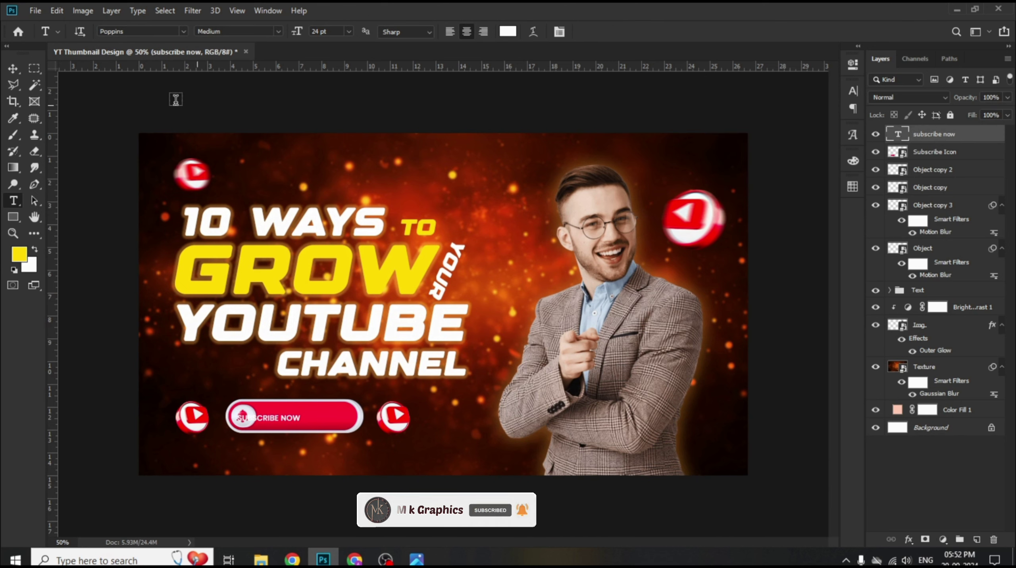
left_click(13, 68)
left_click_drag(289, 415, 320, 419)
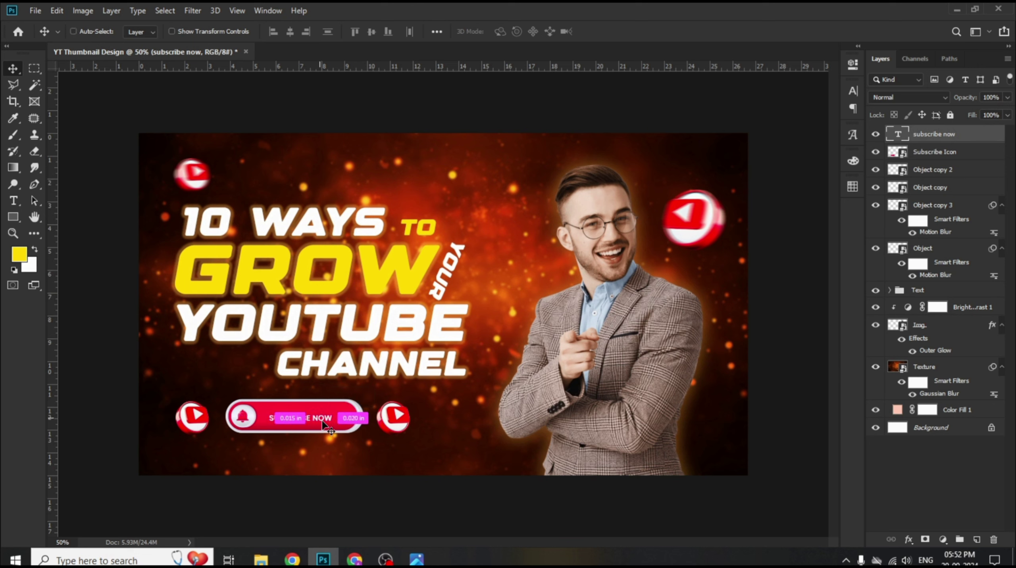
key("ctrl+t")
left_click(610, 32)
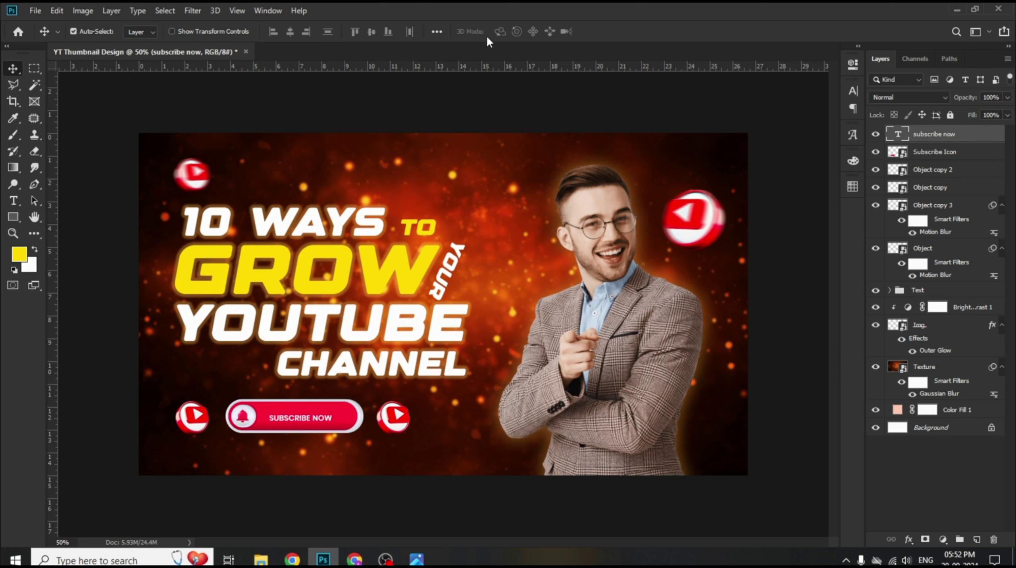
- Set the "SUBSCRIBE NOW" text size to 30 pt and nudge the text slightly to the right within the red bar
double_click(304, 419)
left_click(348, 32)
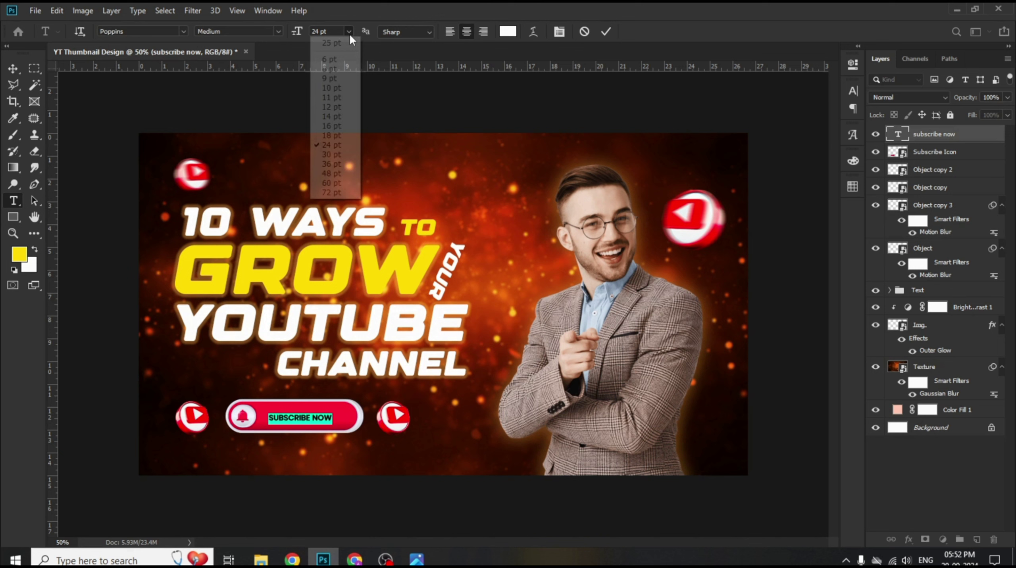
left_click(342, 155)
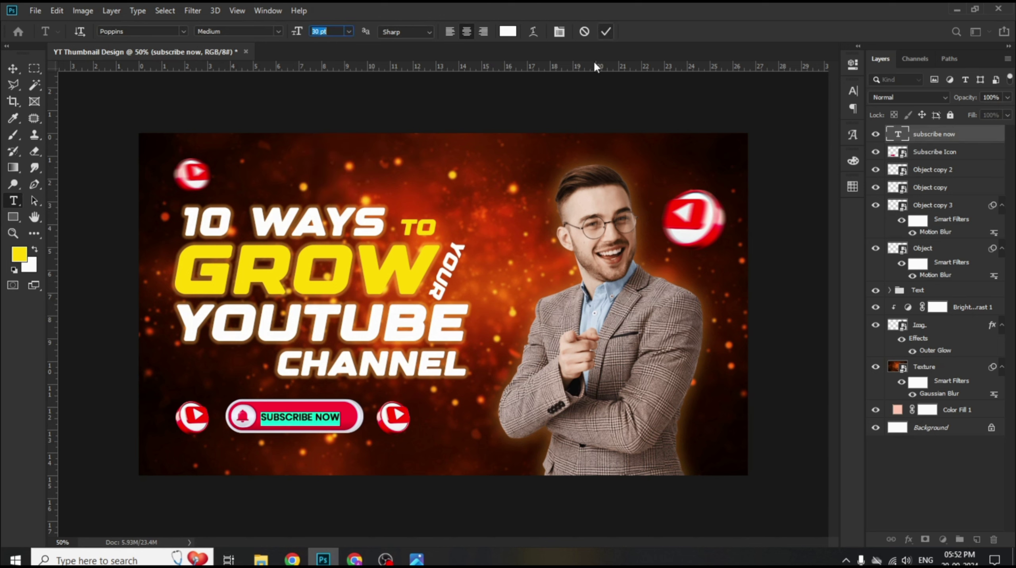
left_click(606, 31)
key("v")
key("ctrl+0")
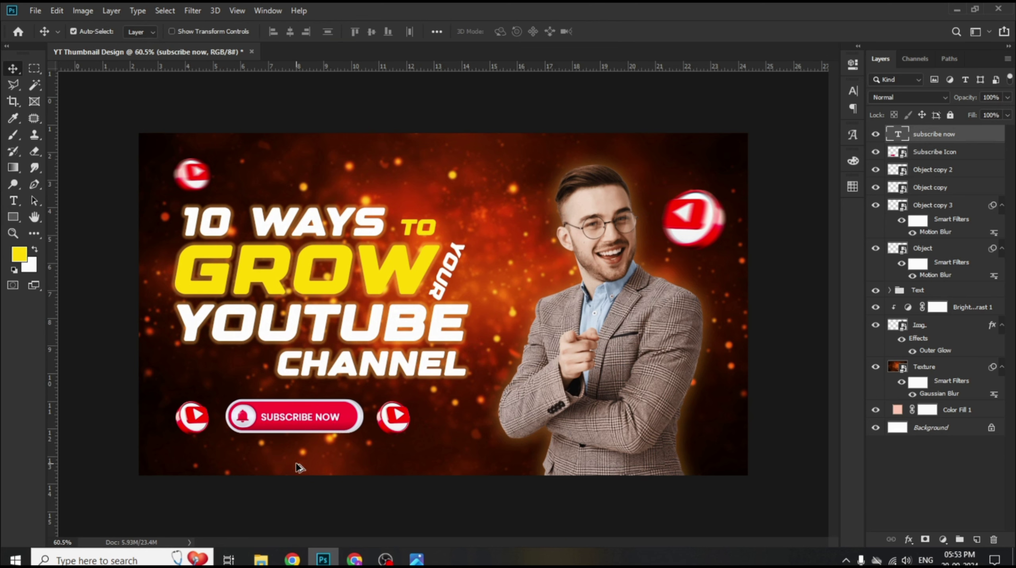
left_click_drag(294, 443, 303, 444)
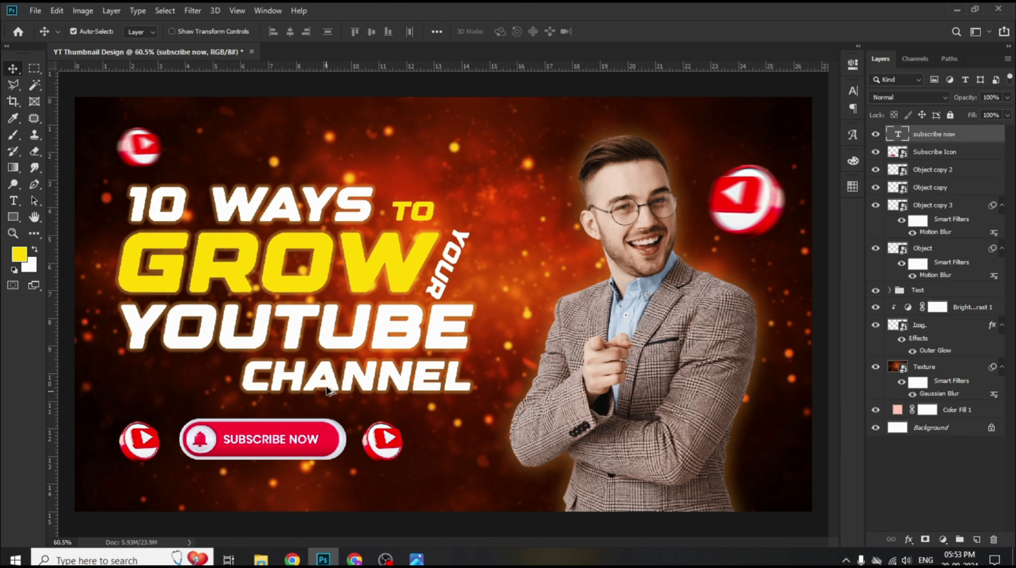
scroll(365, 306, "down", 2)
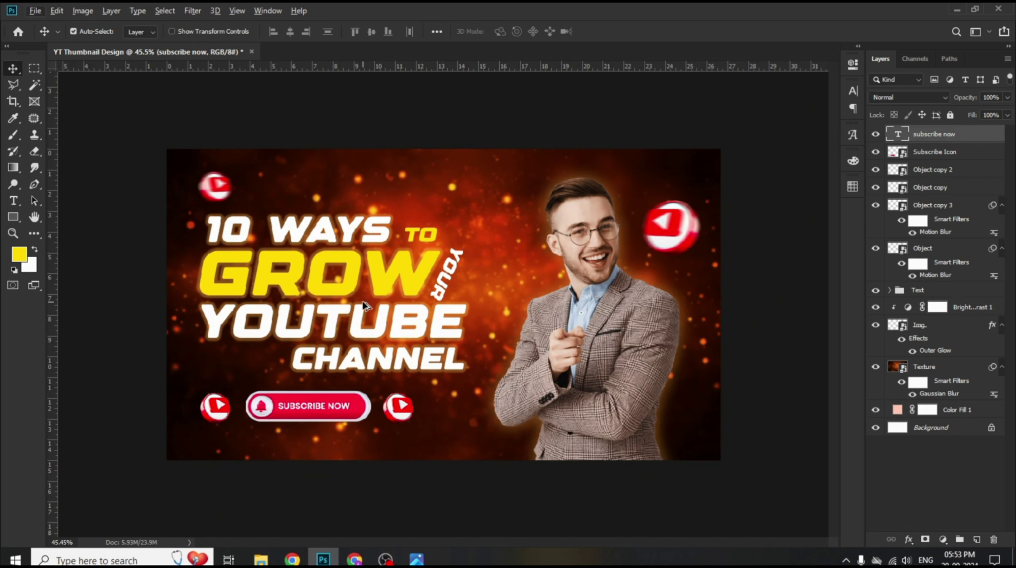
scroll(432, 309, "up", 2)
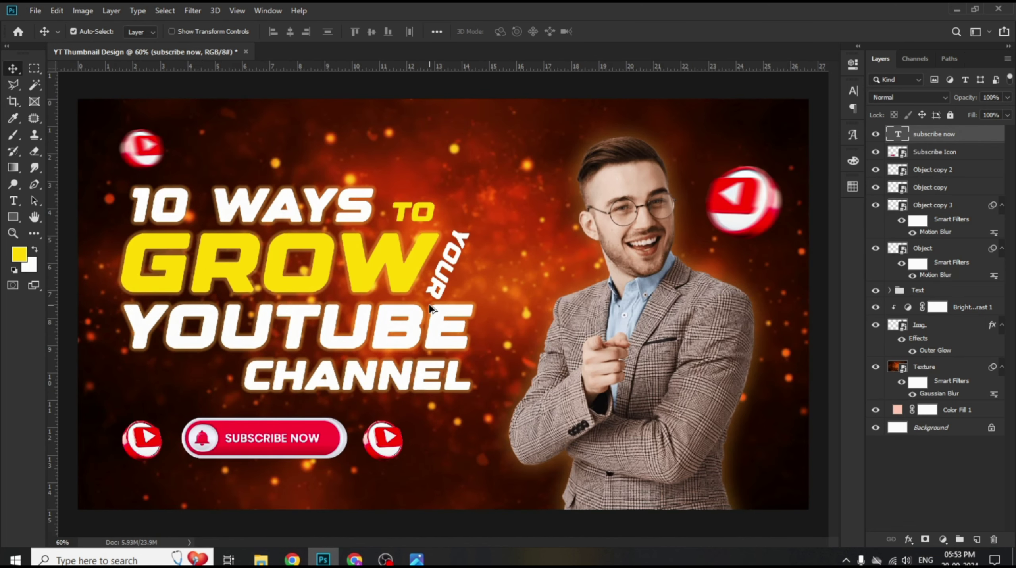